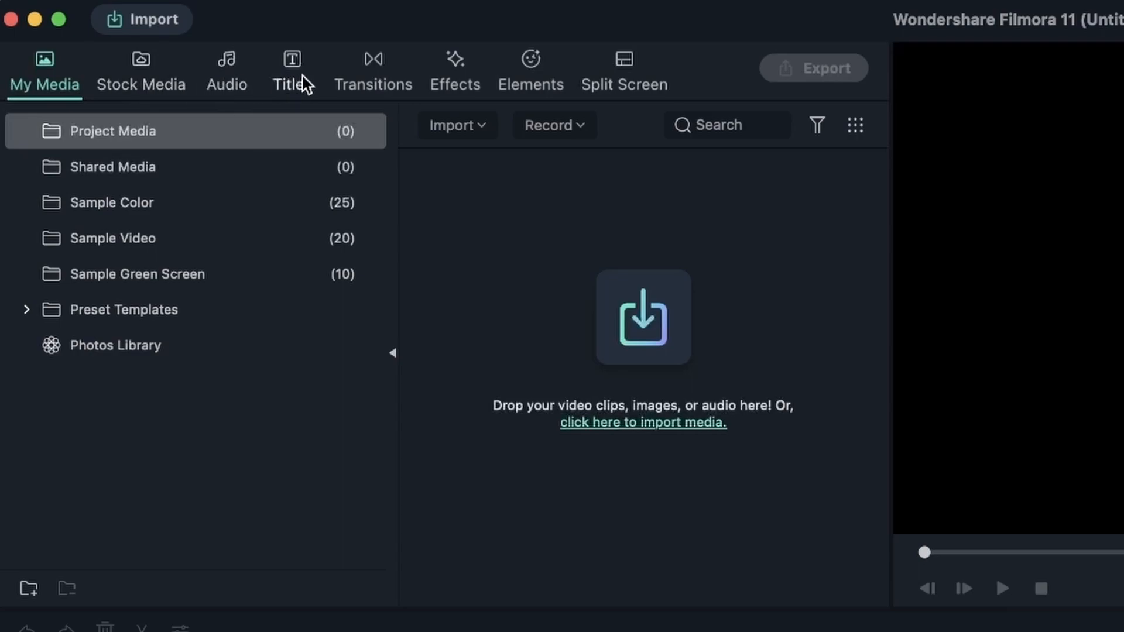
# Step: Examine the Blockbuster and Cinematic LUTs in the effects library, previewing 007 Series, Movie 2 and Cold & Harsh
pyautogui.click(462, 88)
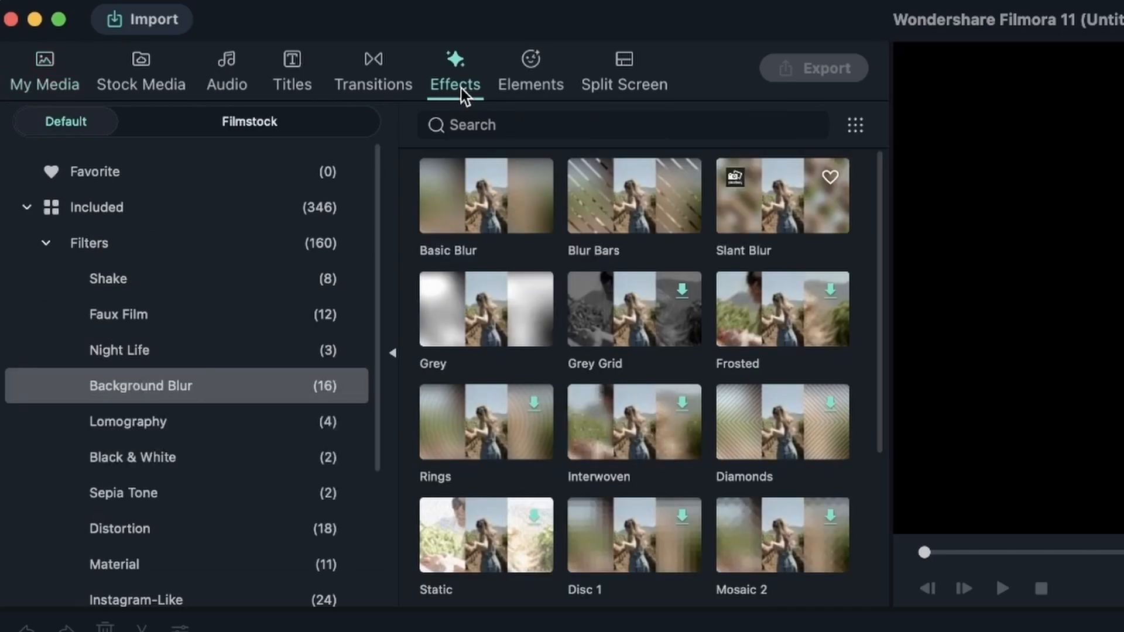
pyautogui.click(53, 246)
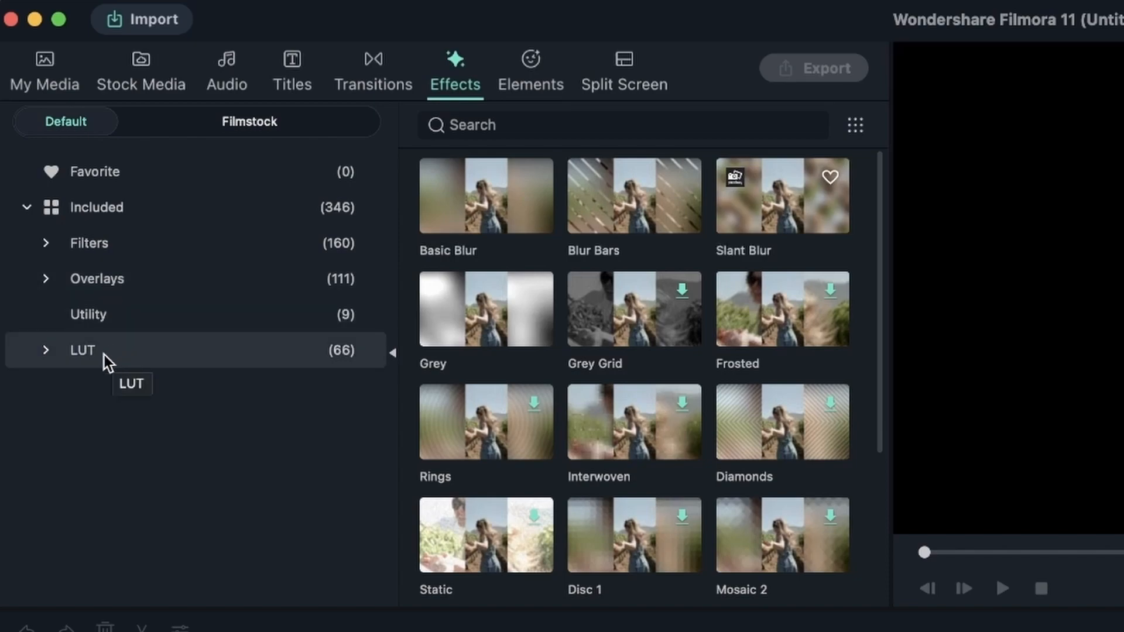
pyautogui.click(51, 354)
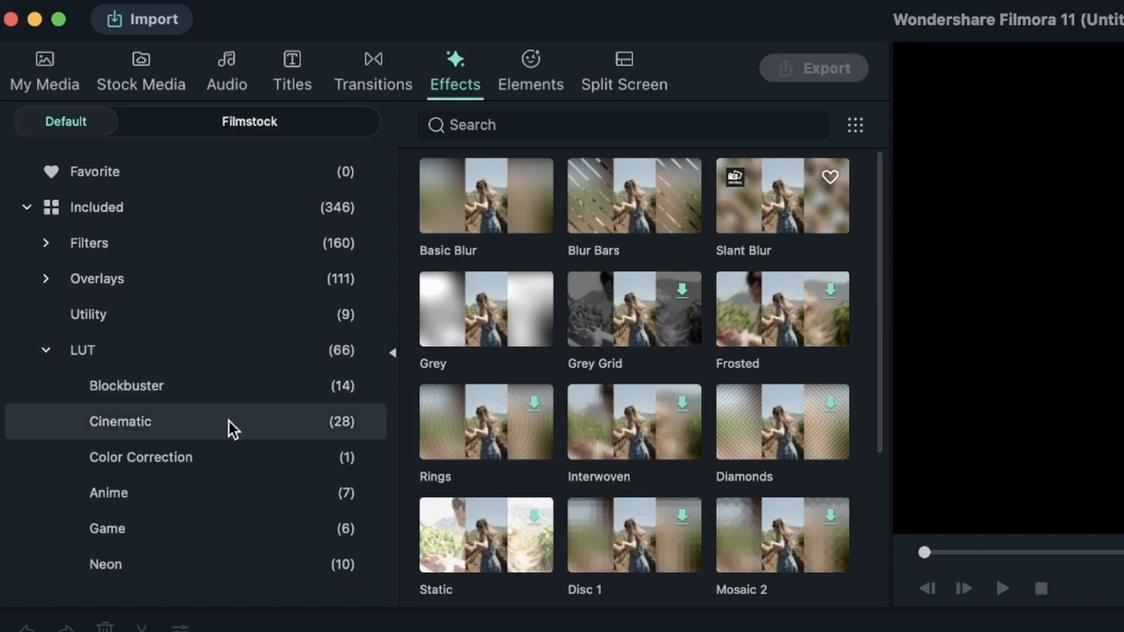
pyautogui.click(152, 386)
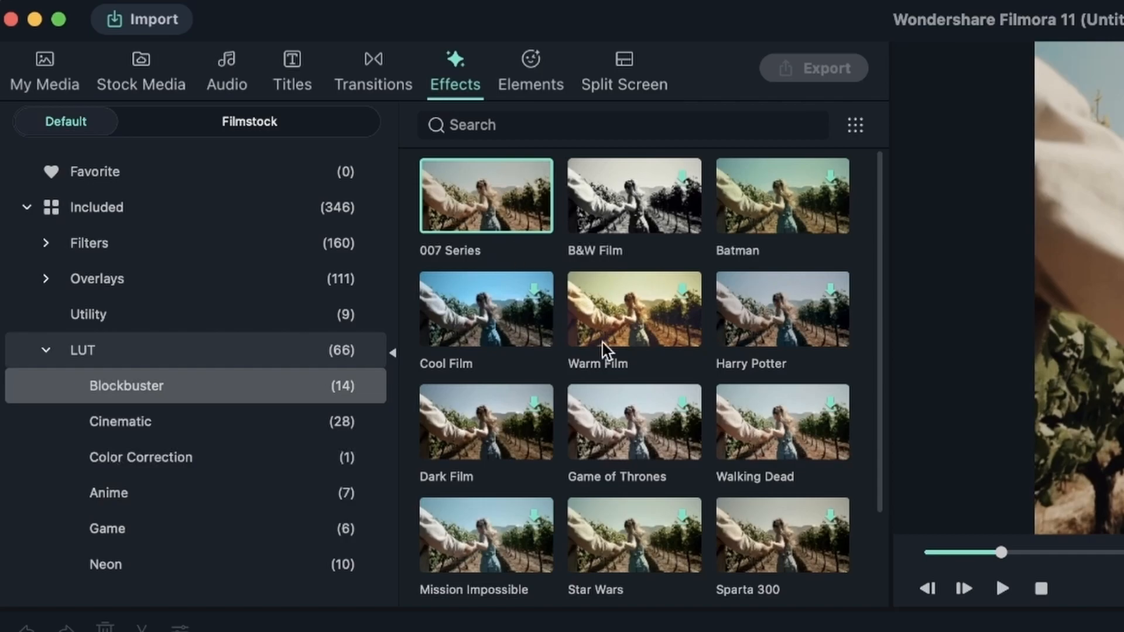
pyautogui.scroll(-2, 641, 287)
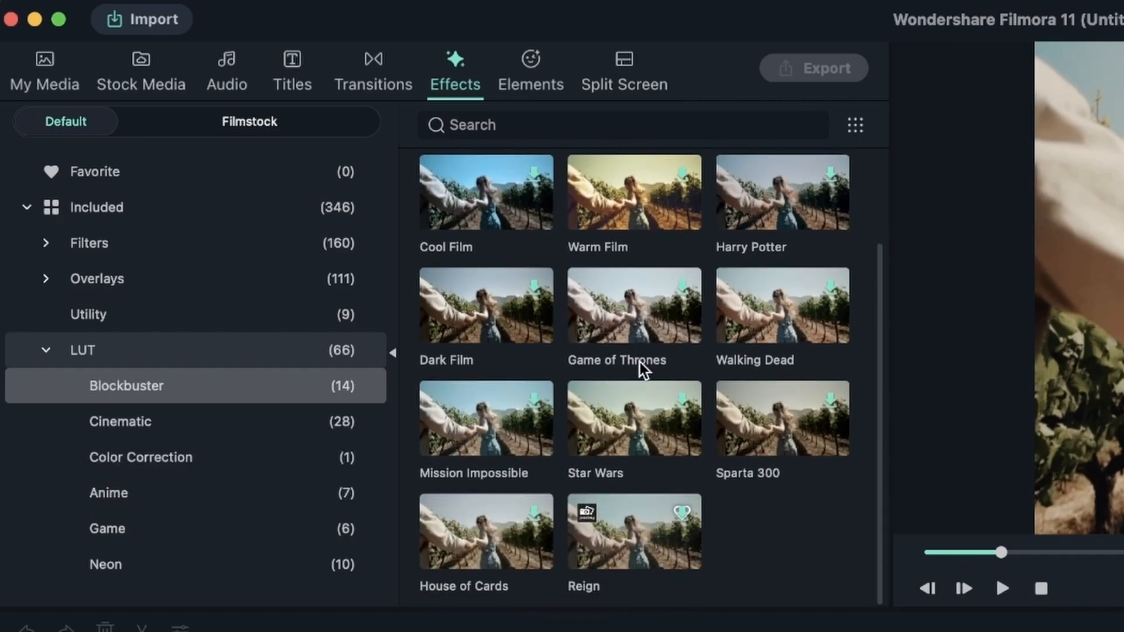
pyautogui.click(121, 427)
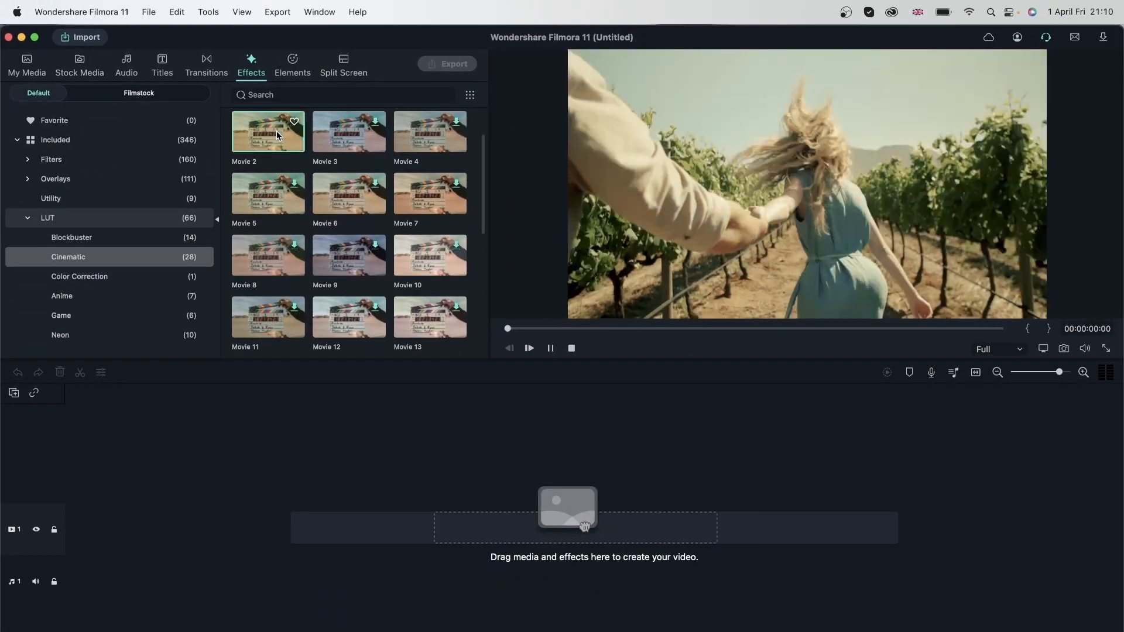
pyautogui.scroll(-5, 352, 175)
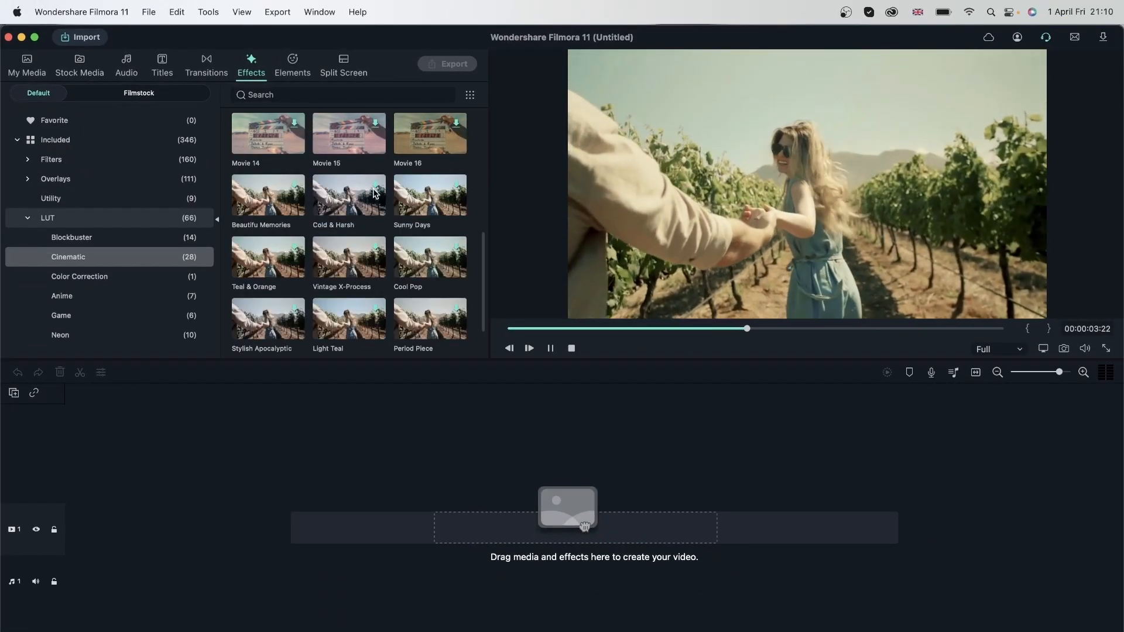
pyautogui.click(350, 207)
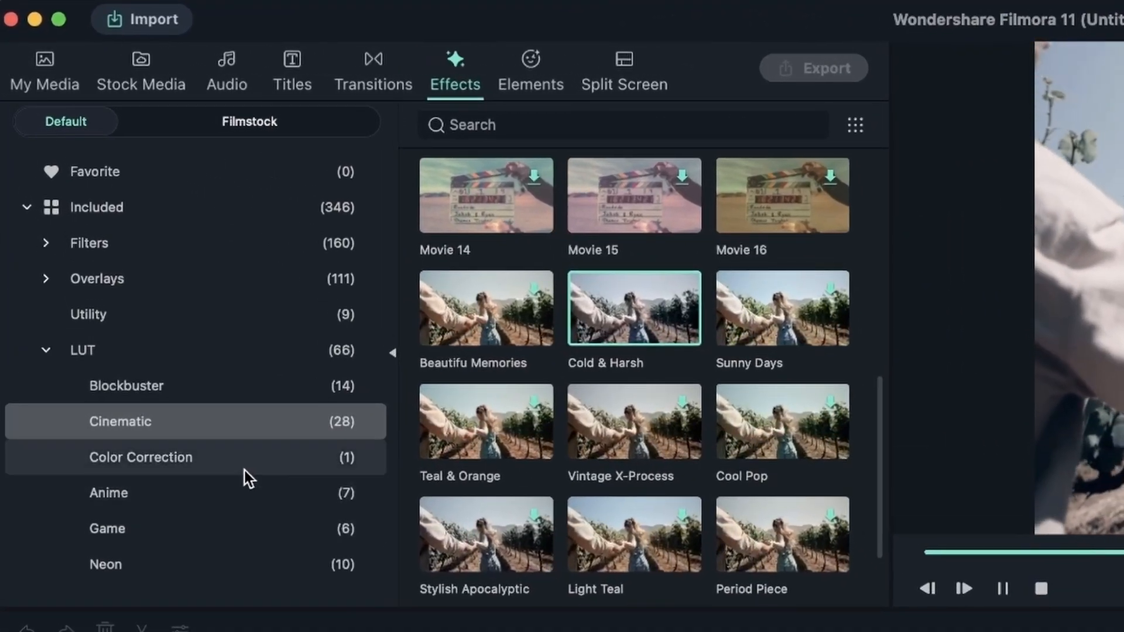
# Step: Look through the Color Correction, Anime, Game and Neon LUTs, previewing Anime 01, and collapse the LUT group
pyautogui.click(244, 468)
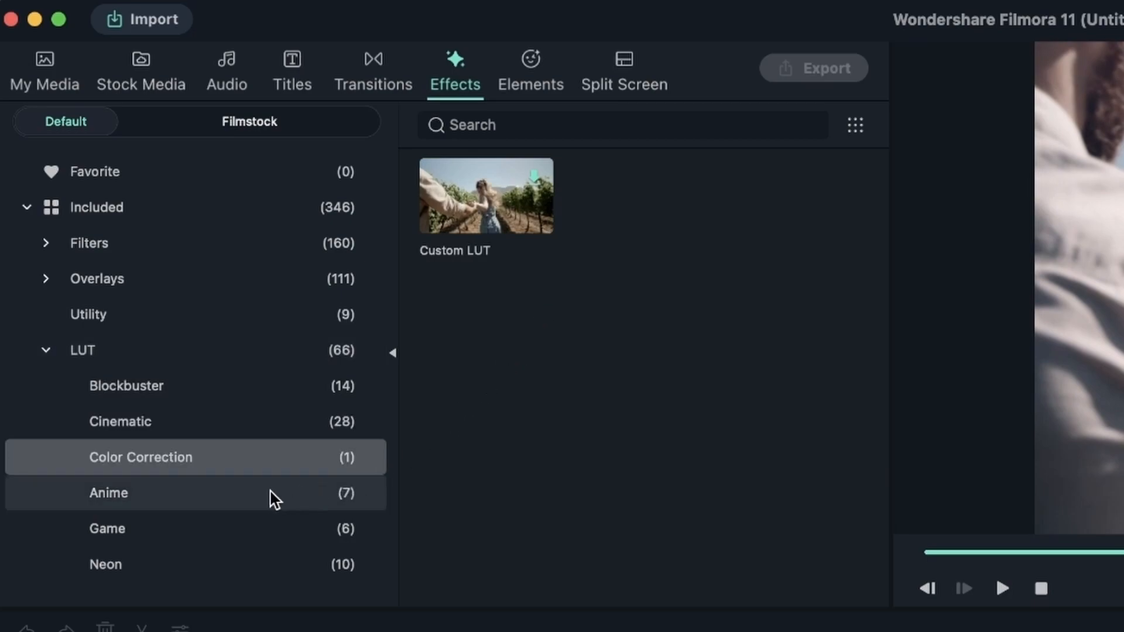
pyautogui.click(169, 485)
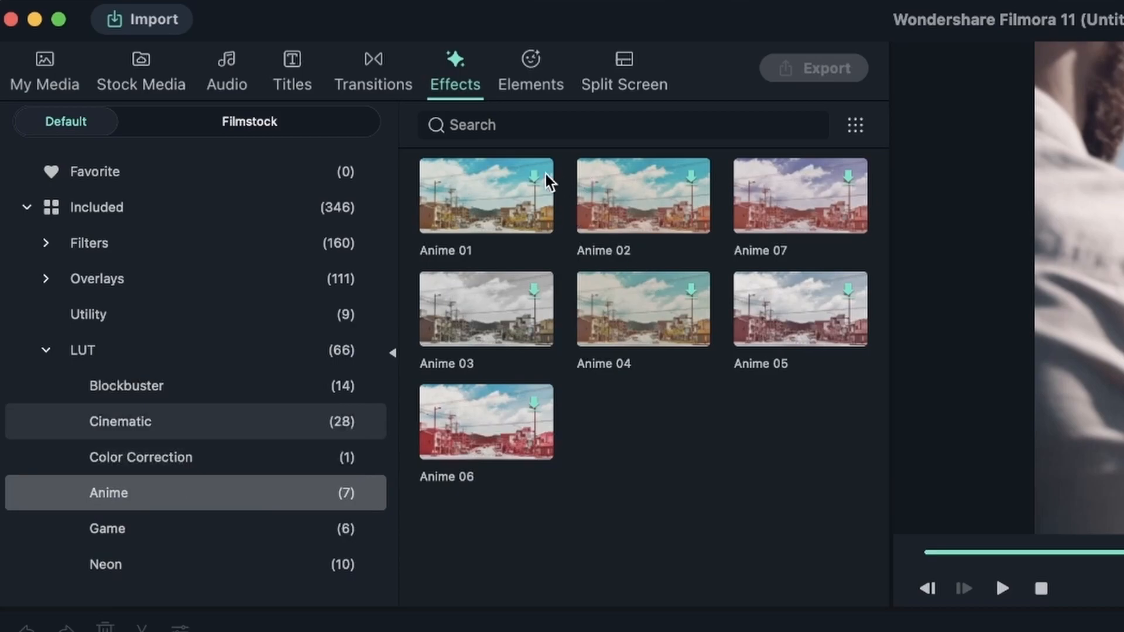
pyautogui.click(507, 199)
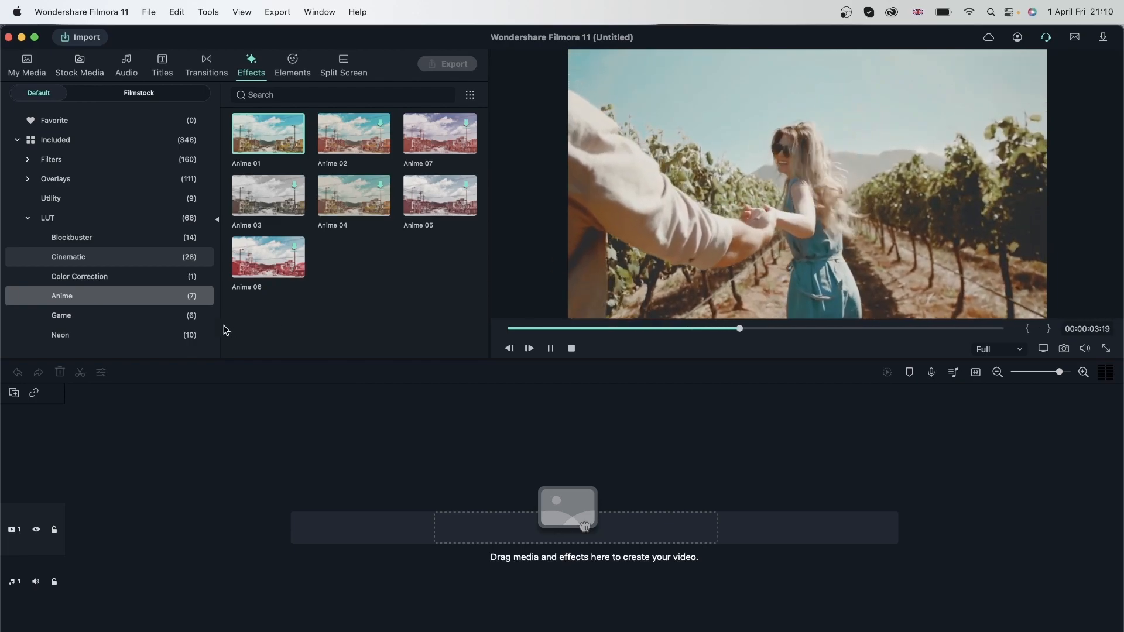
pyautogui.click(193, 316)
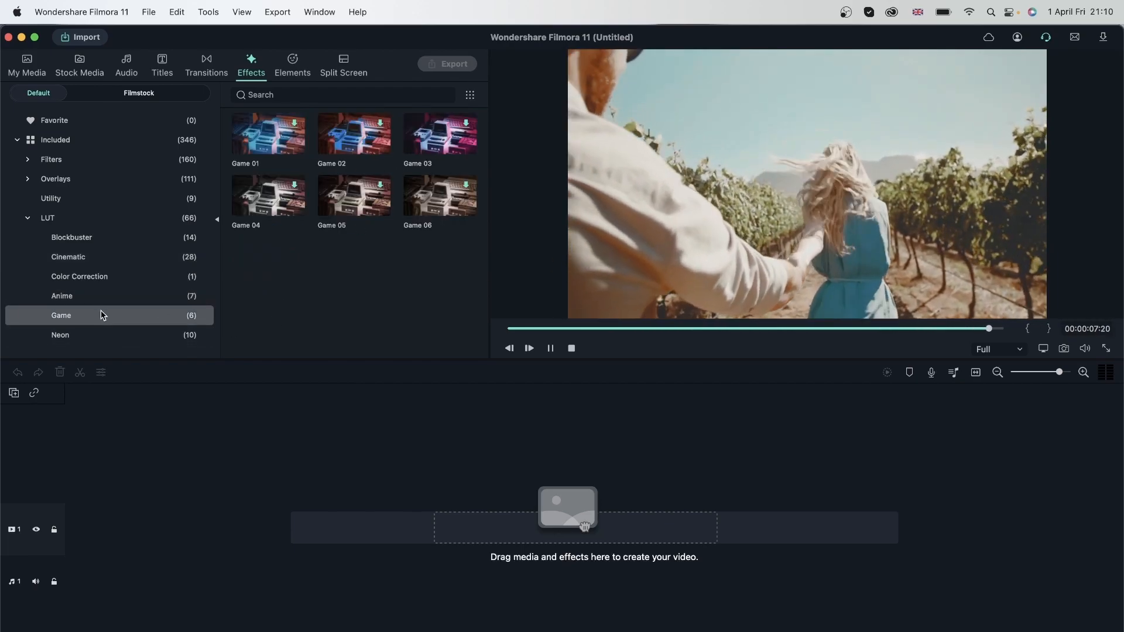
pyautogui.click(86, 340)
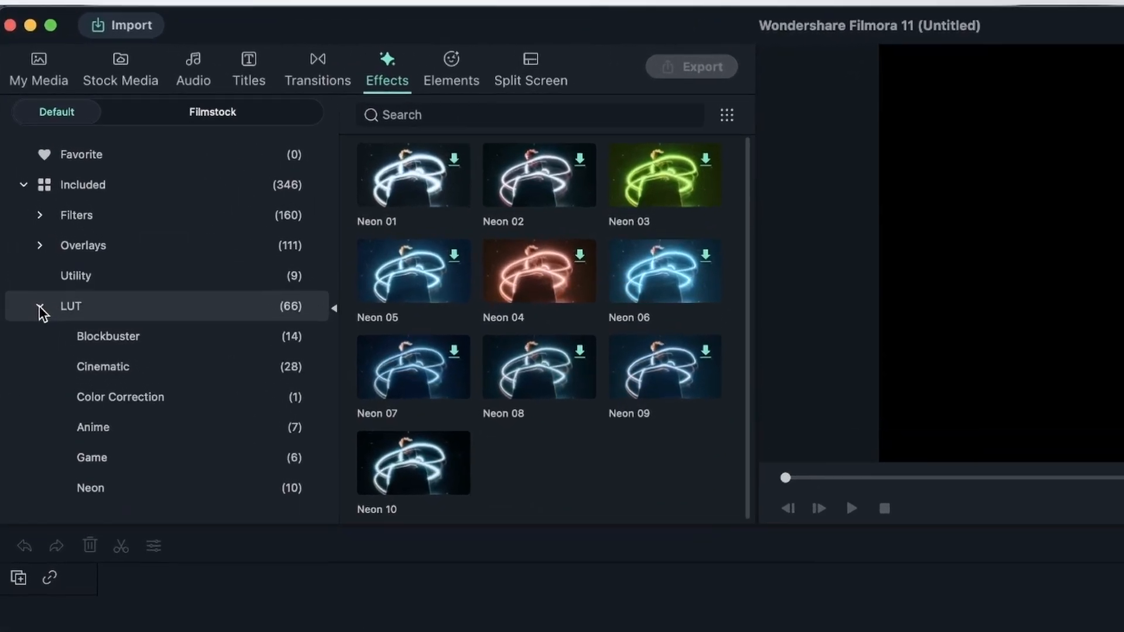
pyautogui.click(27, 218)
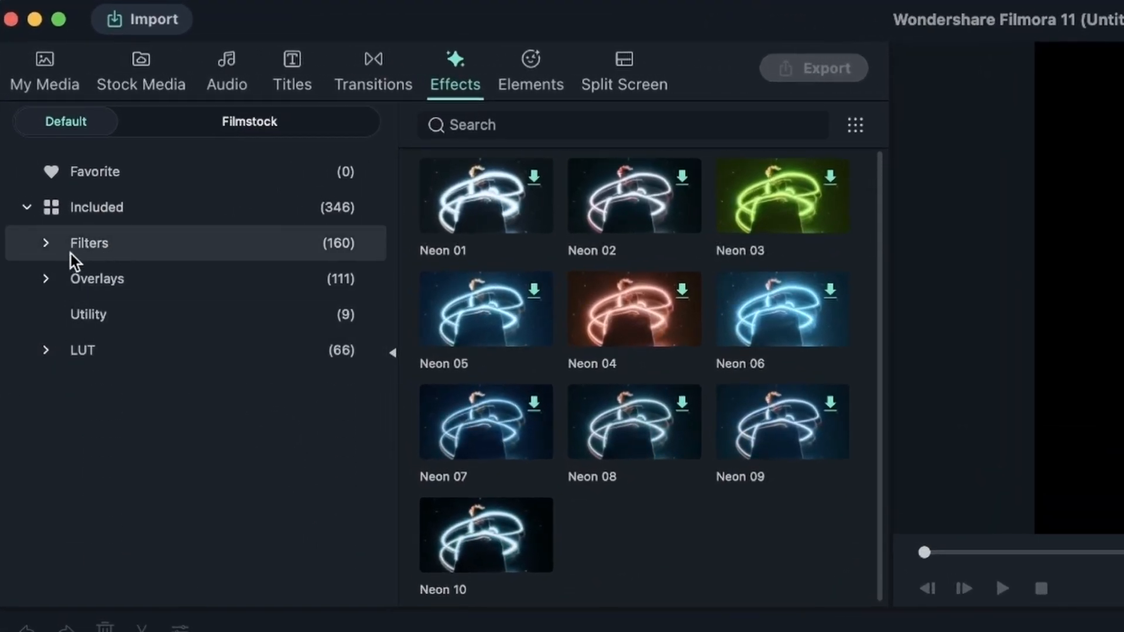
# Step: Browse the filter categories one by one from Shake through Background Blur and Lomography to Distortion
pyautogui.click(44, 249)
pyautogui.click(120, 285)
pyautogui.click(167, 311)
pyautogui.click(160, 347)
pyautogui.click(164, 378)
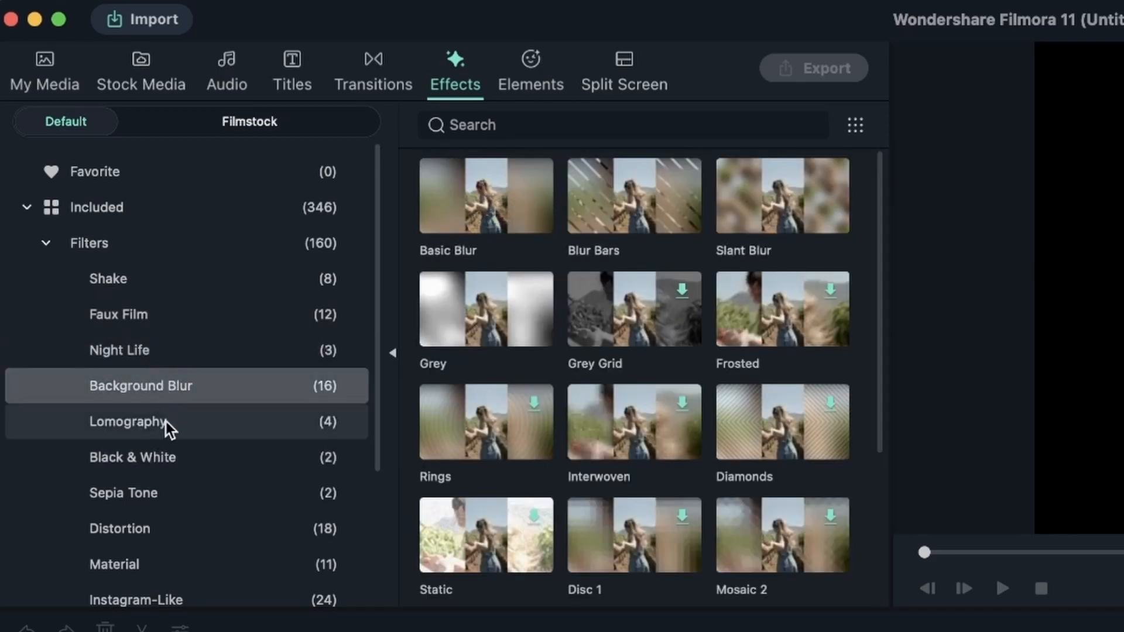
pyautogui.click(166, 422)
pyautogui.click(164, 462)
pyautogui.click(166, 492)
pyautogui.click(163, 530)
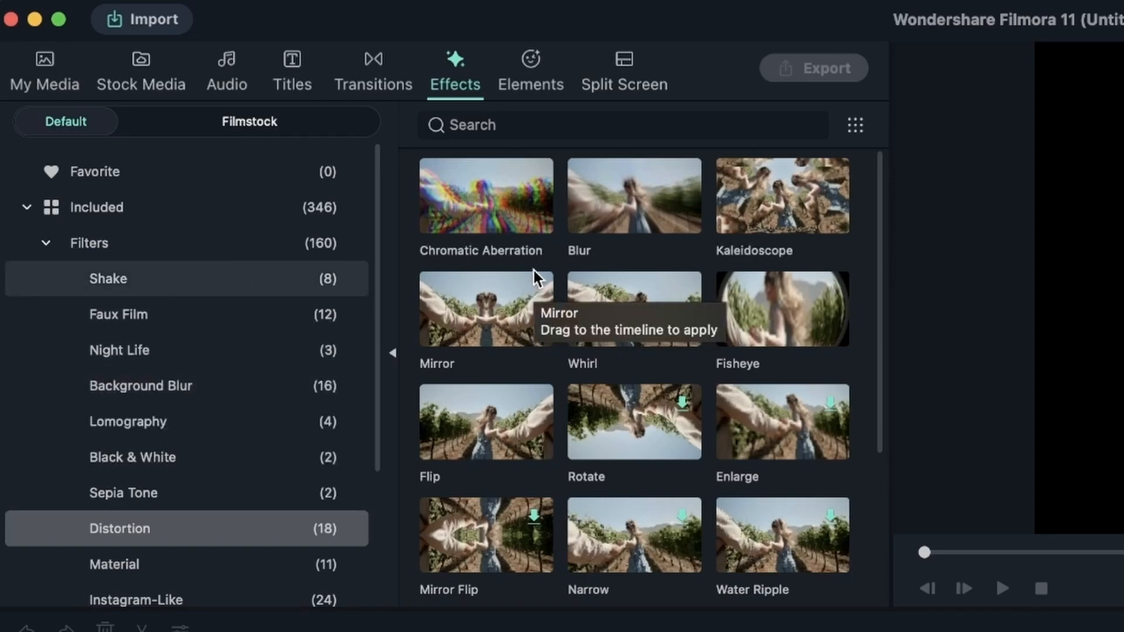
# Step: Preview the Chromatic Aberration and Distort filters in the Distortion category and revisit the neighbouring filter categories
pyautogui.click(461, 188)
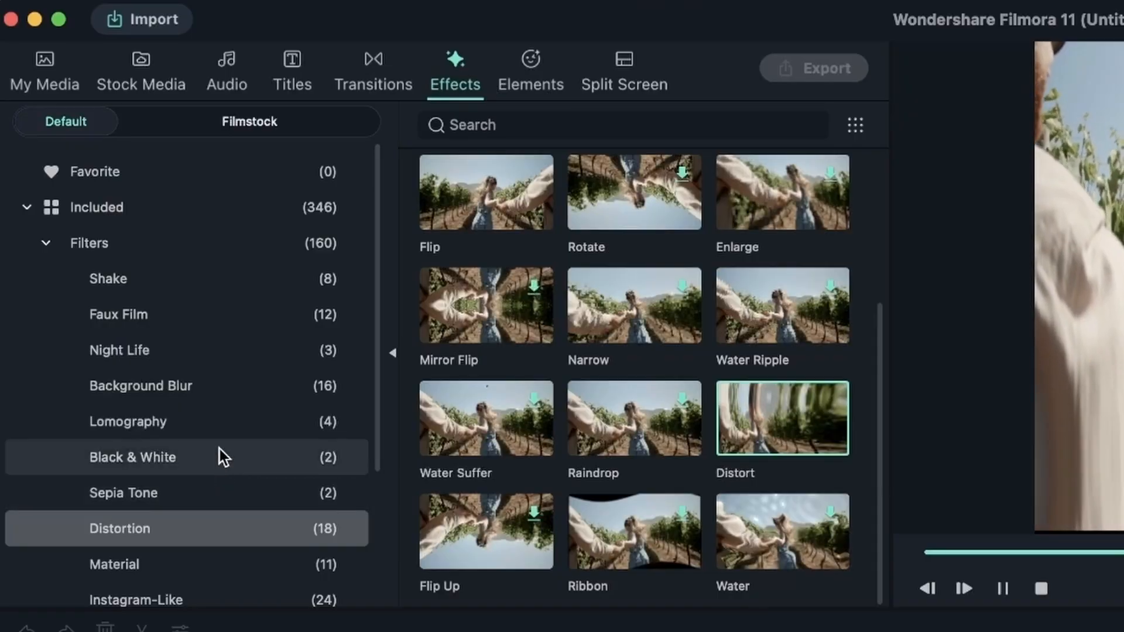
pyautogui.click(220, 451)
pyautogui.click(184, 417)
pyautogui.click(176, 495)
pyautogui.click(168, 533)
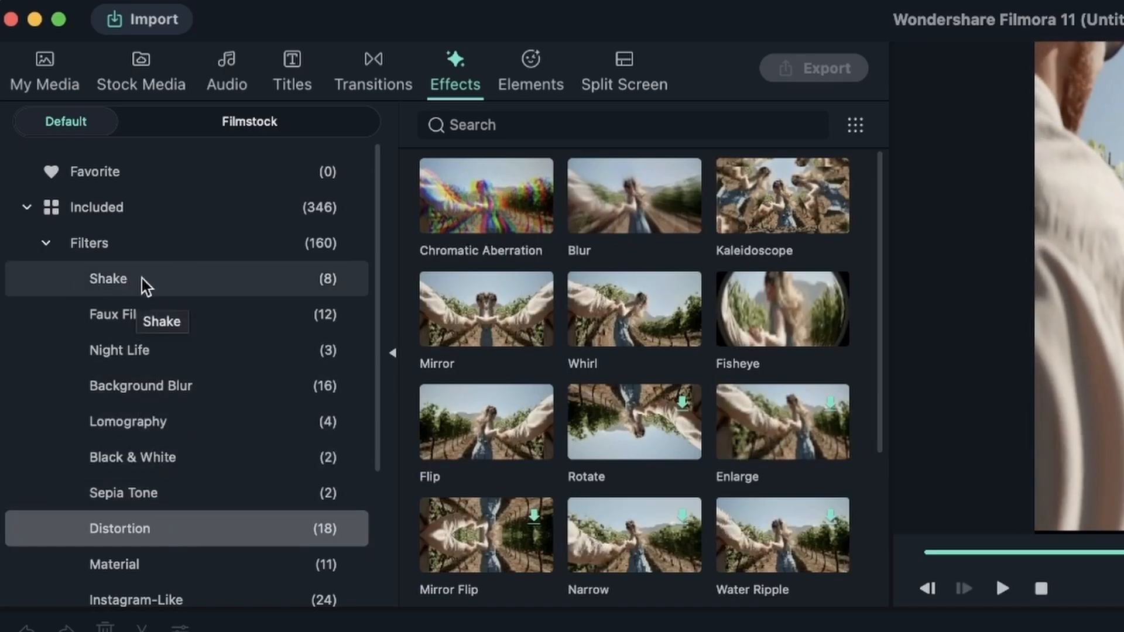
# Step: Preview the Chaos 1 filter in the Shake category and look over the Faux Film filters
pyautogui.click(125, 286)
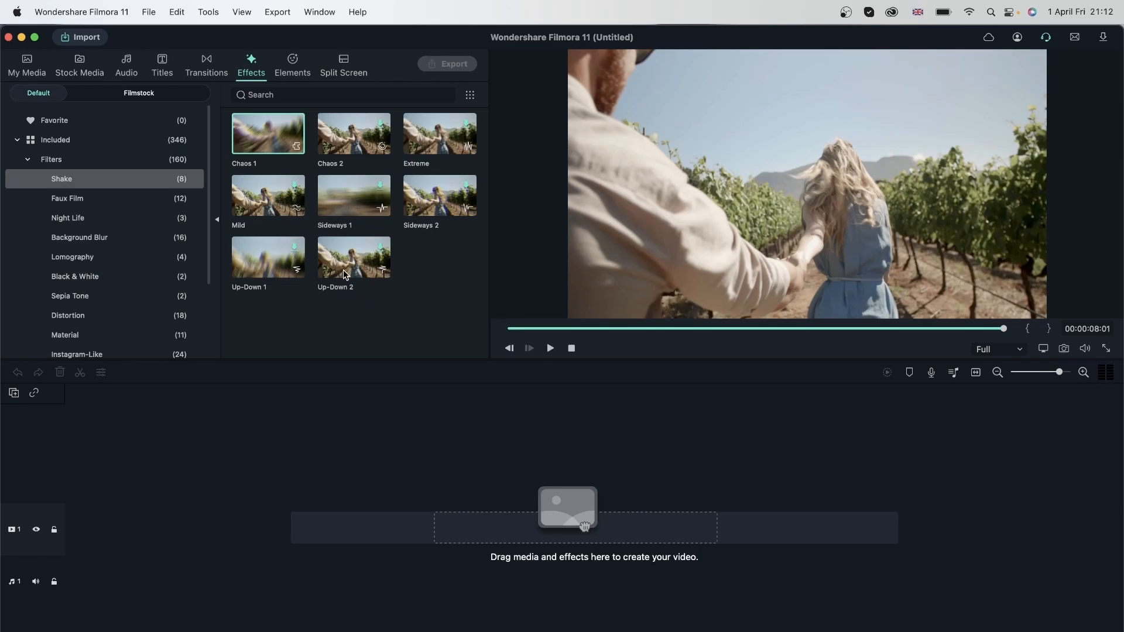
pyautogui.click(113, 198)
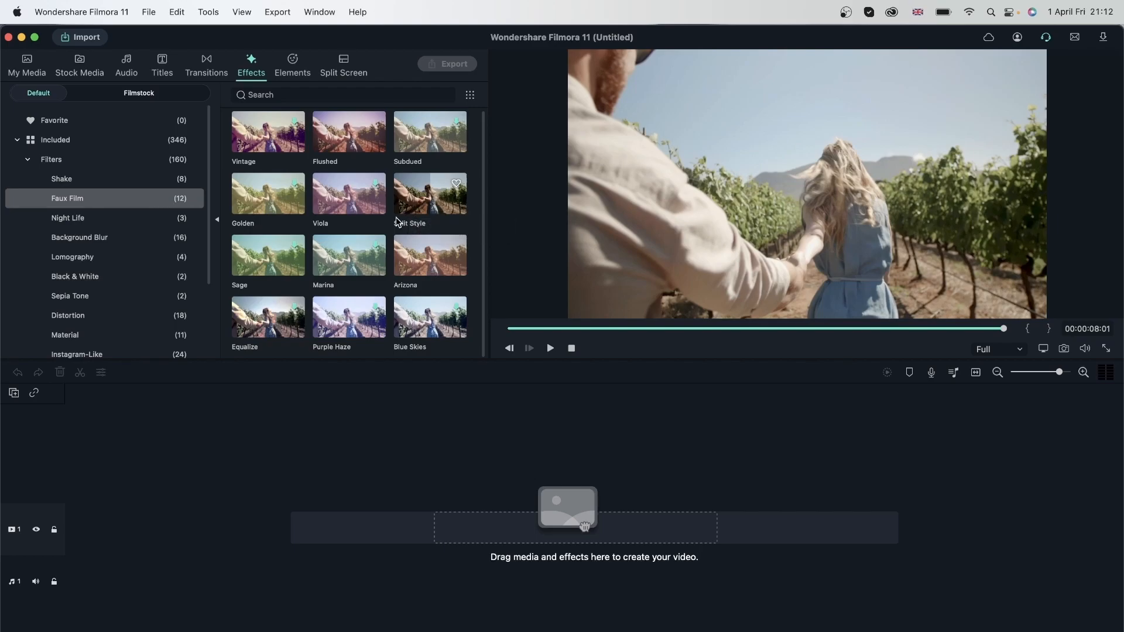
# Step: Add the downloaded stock clip cherry blossom-112093 to the start of video track 1
pyautogui.click(11, 67)
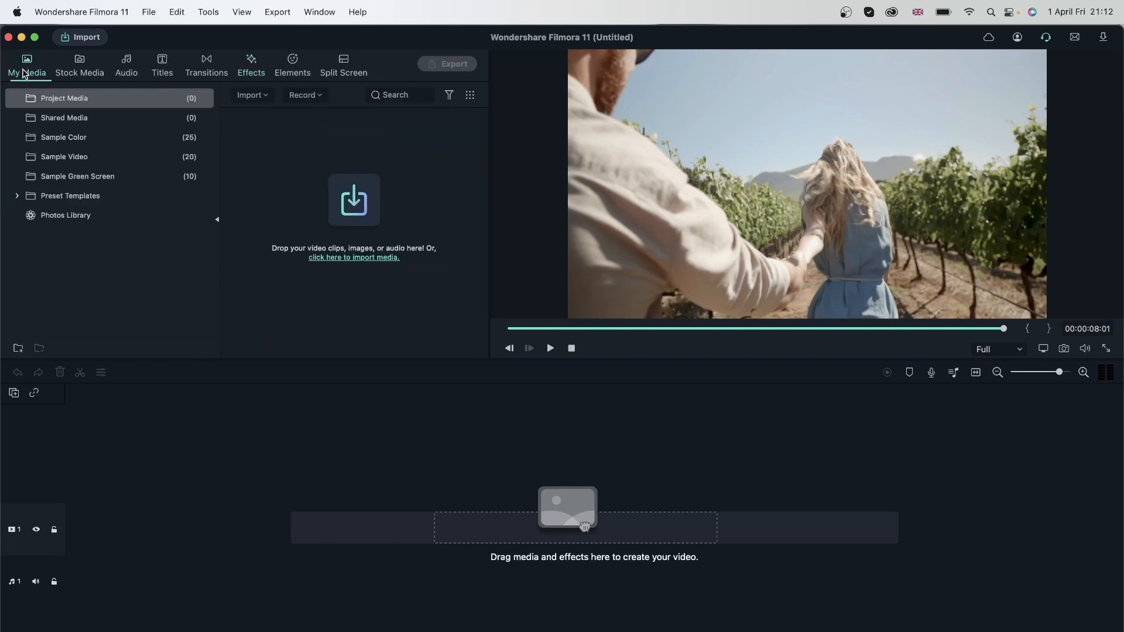
pyautogui.click(79, 69)
pyautogui.click(75, 122)
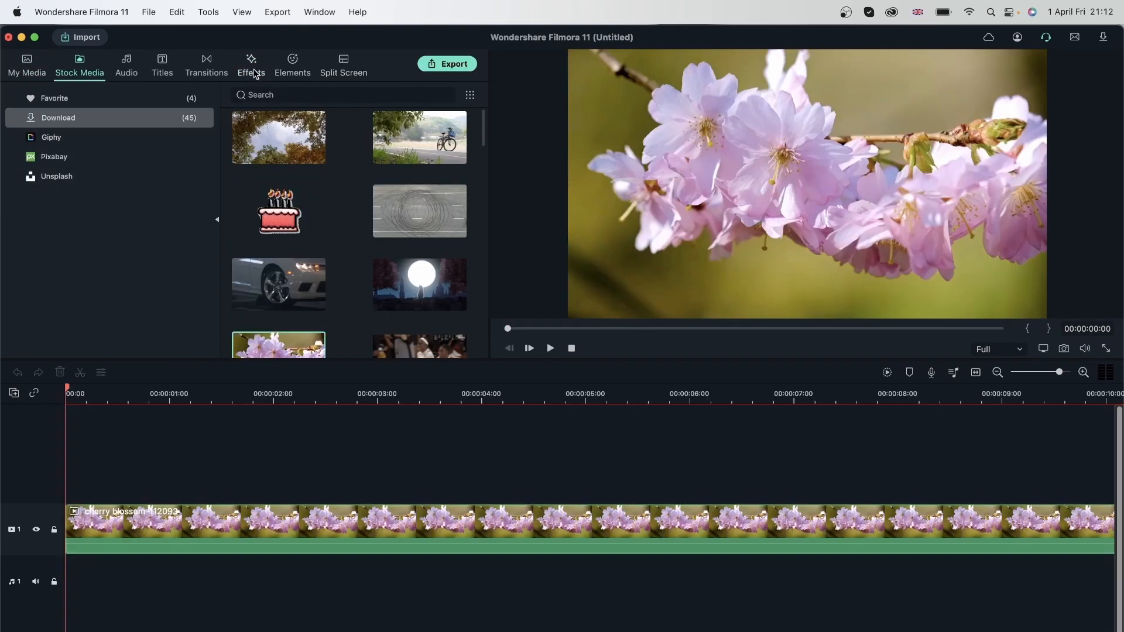
# Step: Place the Flushed filter on track 2 at the start of the cherry blossom clip and move the playhead to 00:00:02:16
pyautogui.click(251, 65)
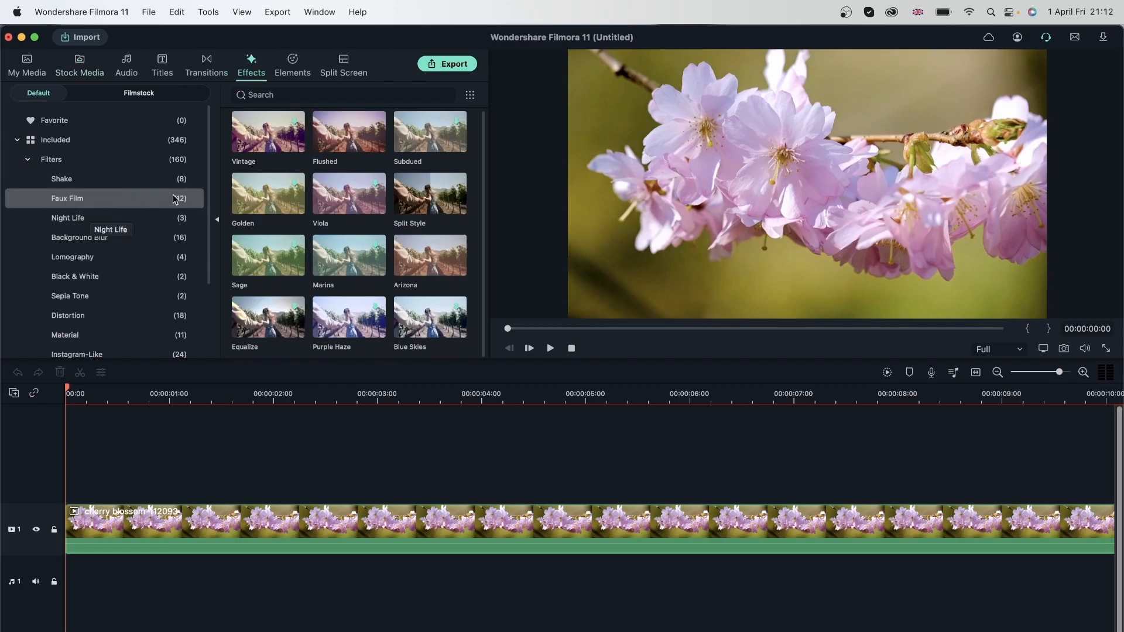
pyautogui.moveTo(332, 134); pyautogui.dragTo(70, 484)
pyautogui.moveTo(117, 391); pyautogui.dragTo(345, 426)
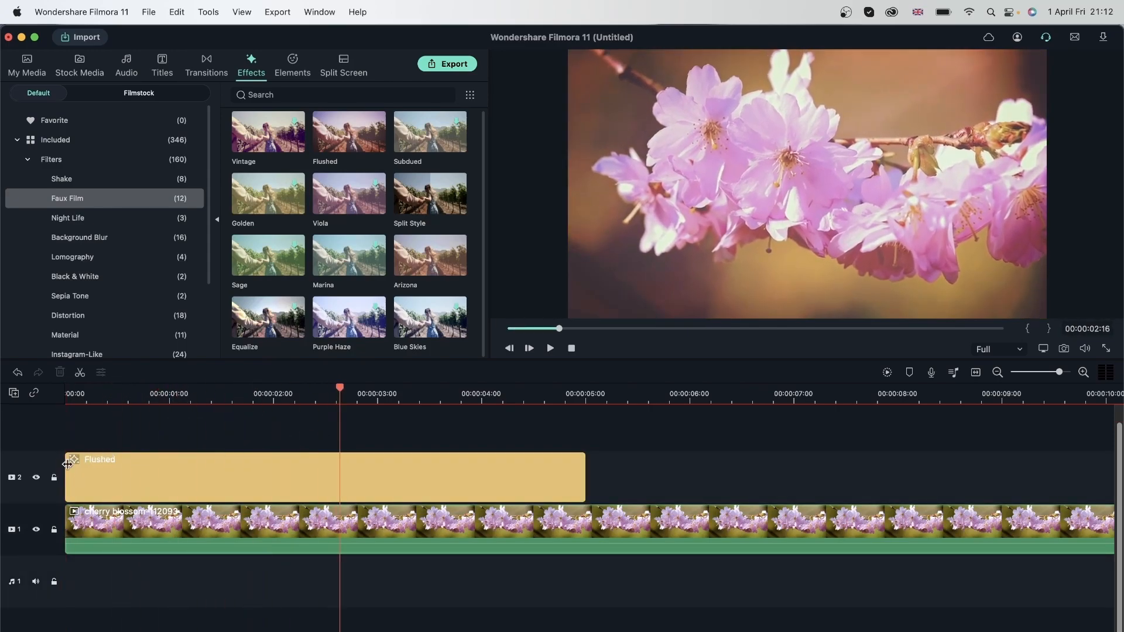
# Step: Delete the Flushed filter from track 2 and apply Flushed directly to the cherry blossom clip
pyautogui.click(261, 468)
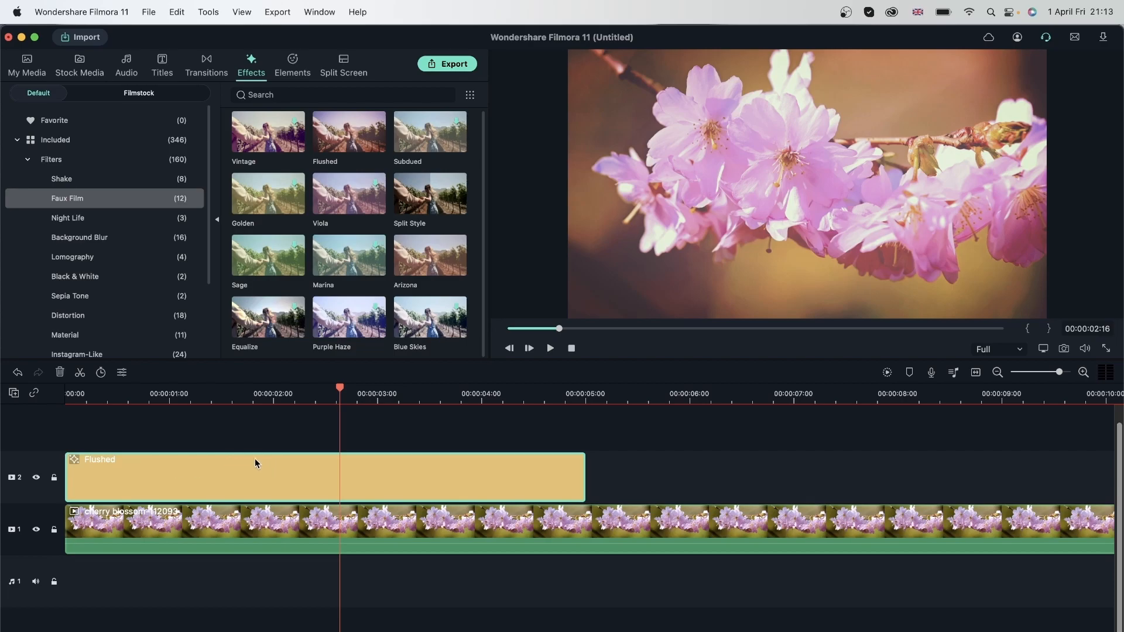
pyautogui.click(60, 372)
pyautogui.moveTo(337, 142); pyautogui.dragTo(145, 533)
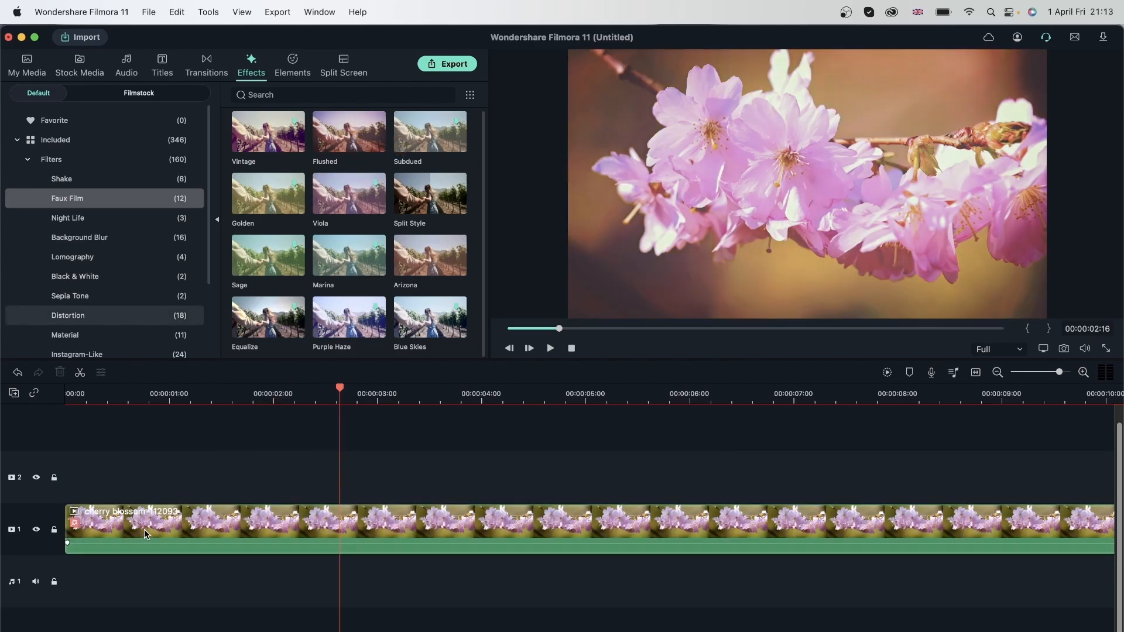
# Step: Open the cherry blossom clip's video effect settings and lower the Flushed opacity to about 57
pyautogui.click(221, 529)
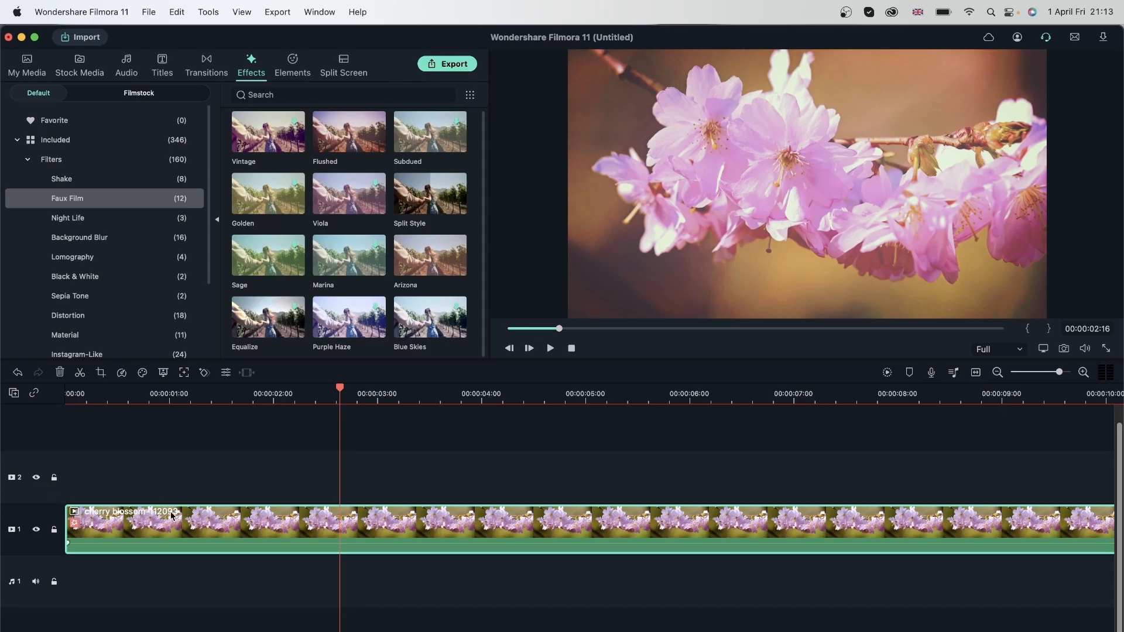
pyautogui.doubleClick(210, 523)
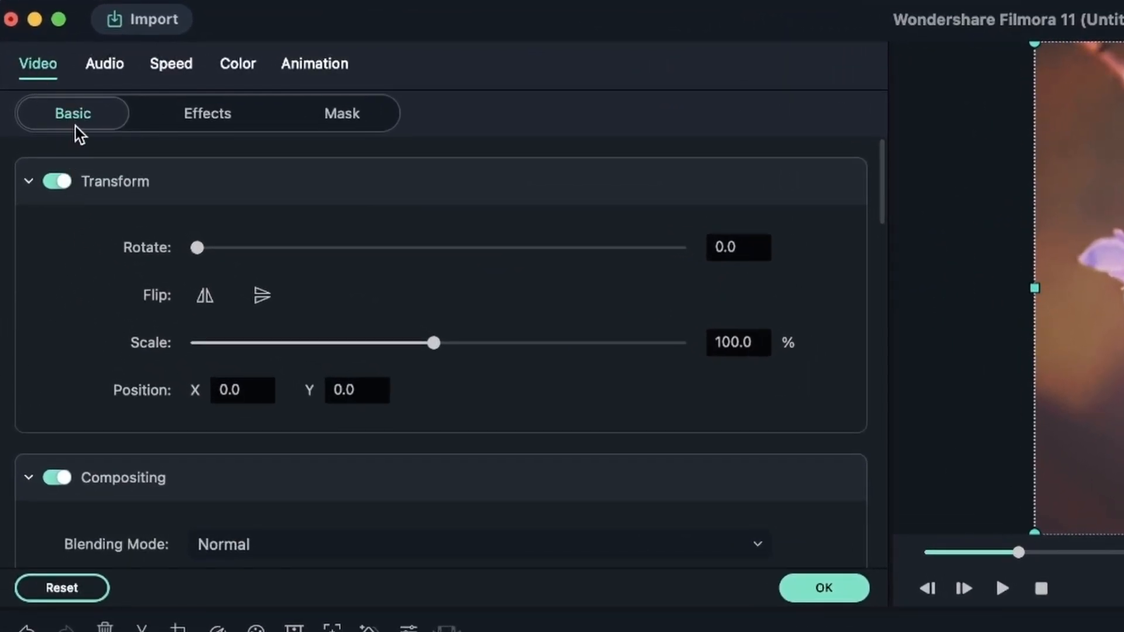
pyautogui.click(178, 115)
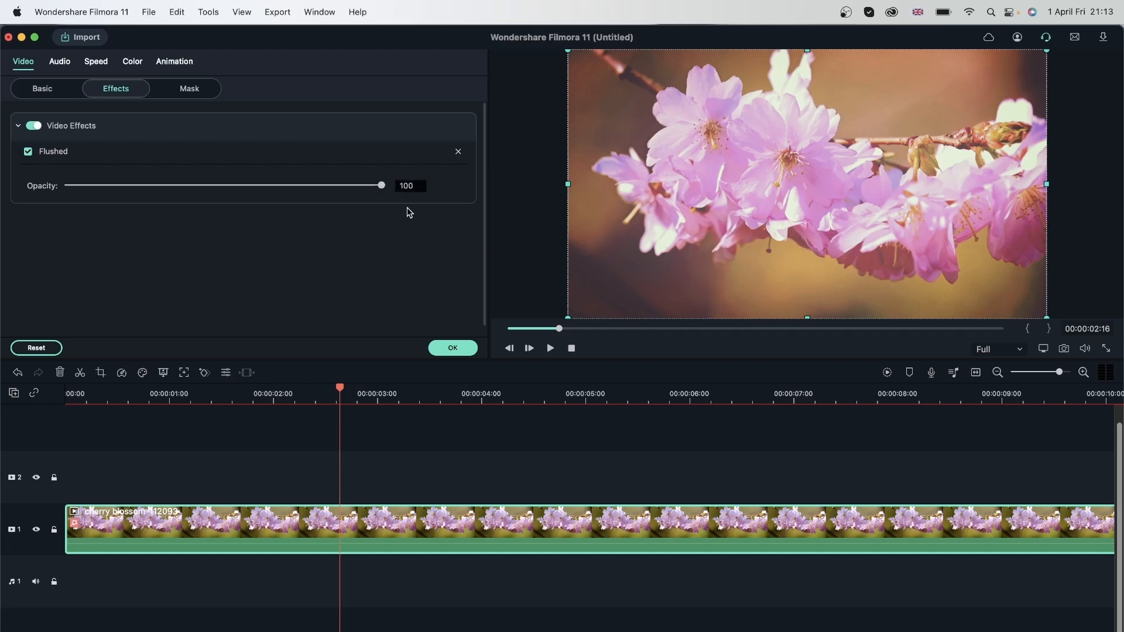
pyautogui.moveTo(380, 192); pyautogui.dragTo(151, 202)
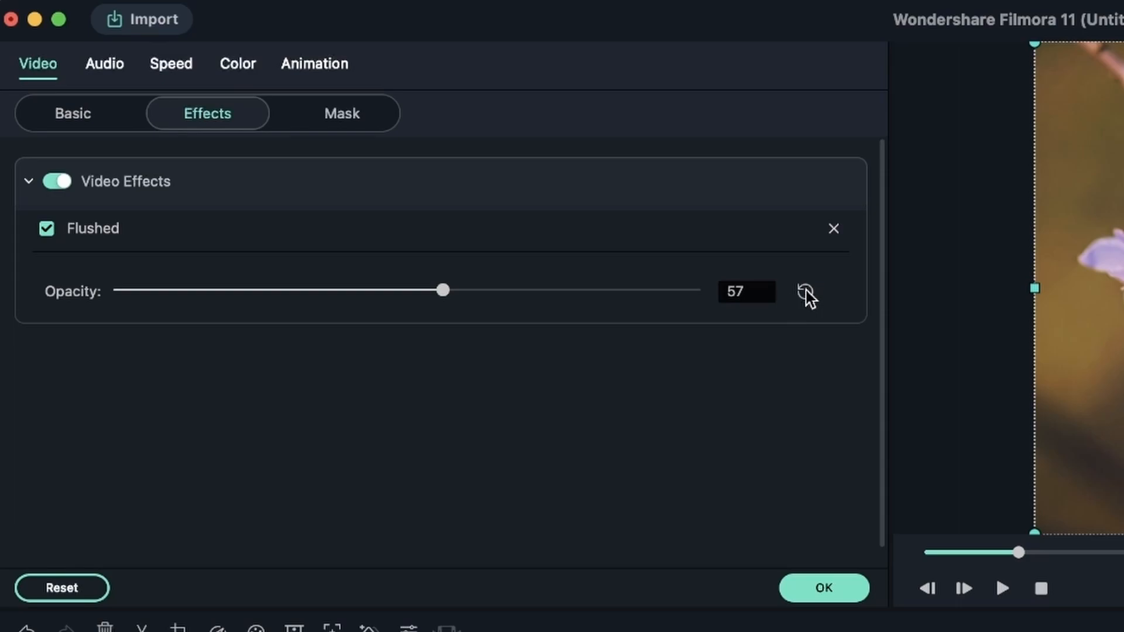
# Step: Reset the Flushed opacity to 100, first on its own and again with the clip's overall effect reset
pyautogui.click(806, 291)
pyautogui.click(434, 290)
pyautogui.click(71, 588)
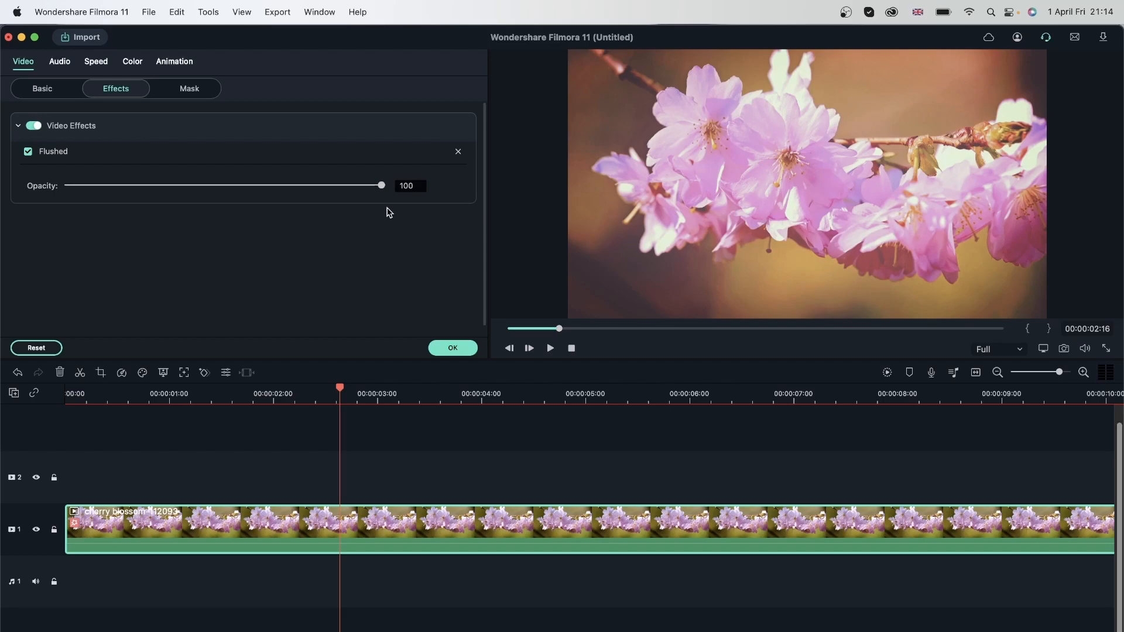
# Step: Disable and re-enable the Flushed effect to compare the picture, and remove it from the clip
pyautogui.click(28, 153)
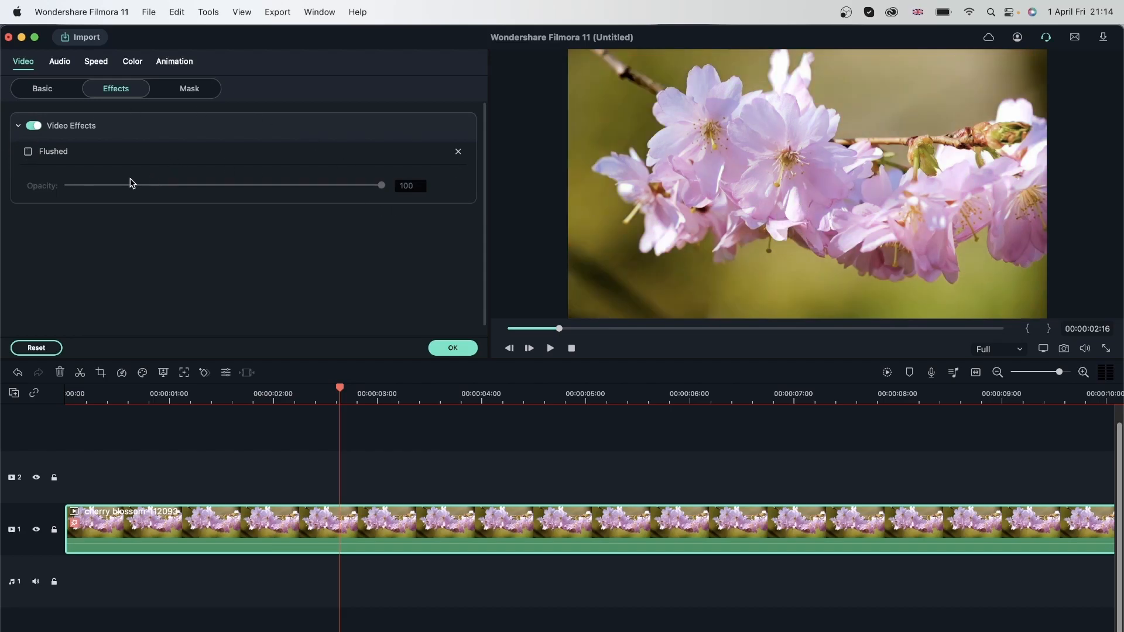
pyautogui.click(28, 153)
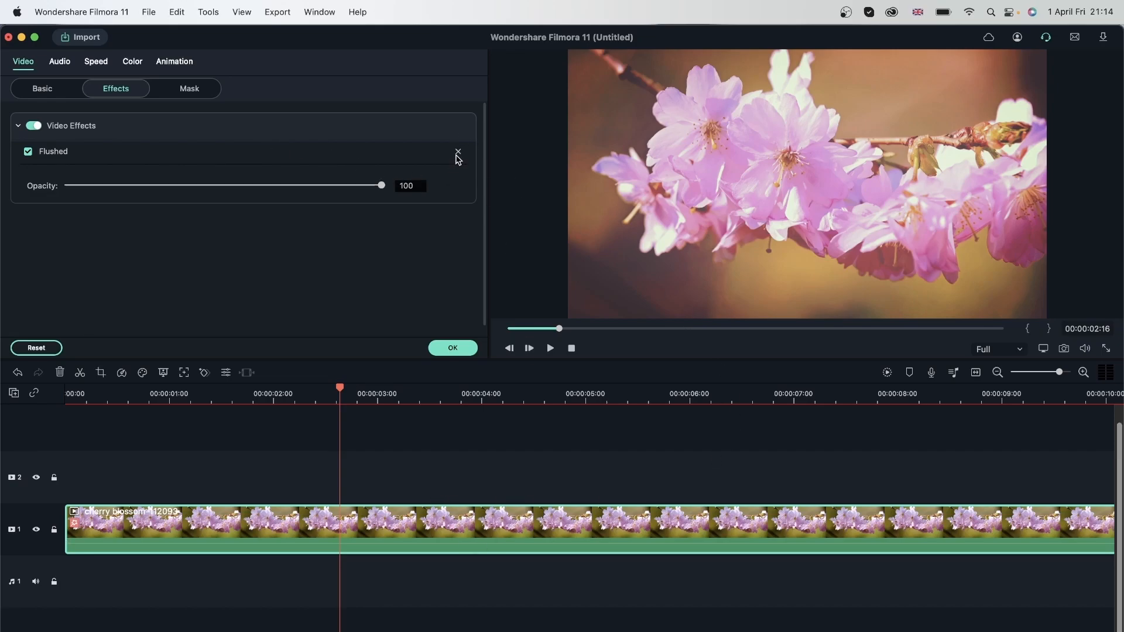
pyautogui.click(459, 153)
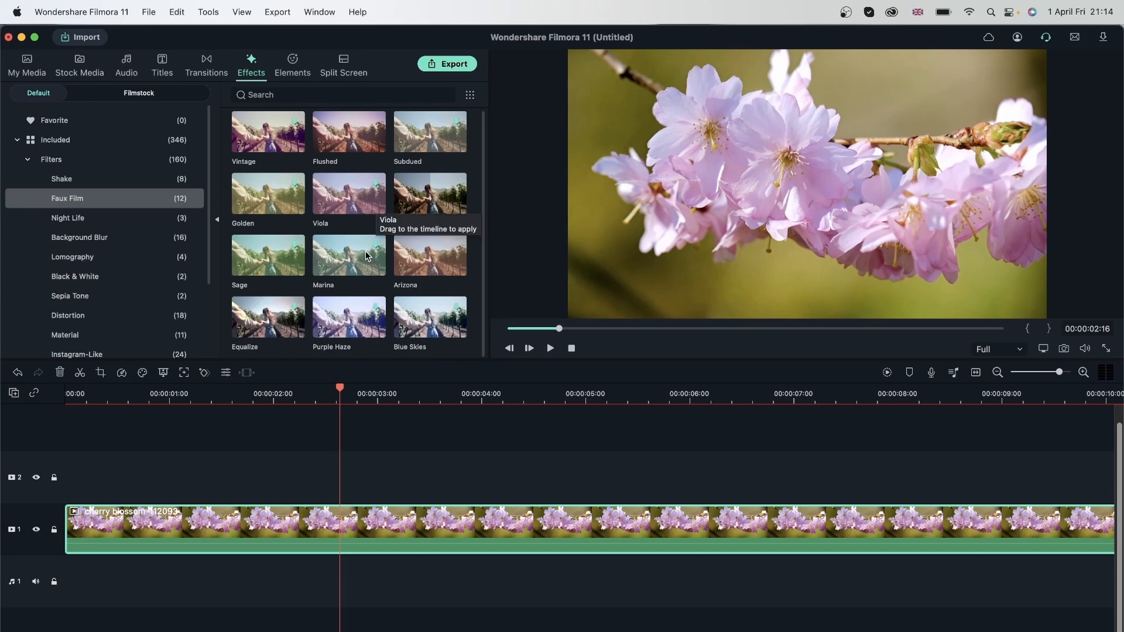
# Step: Preview the Split Style filter from the Faux Film category on the cherry blossom clip
pyautogui.click(433, 199)
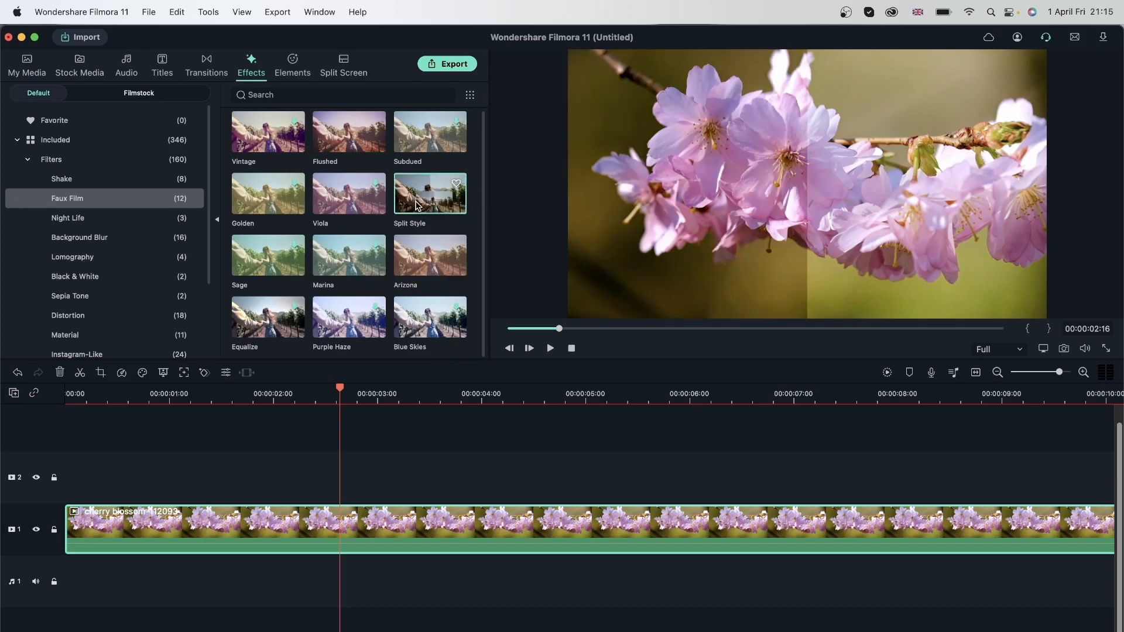
# Step: Place the Split Style filter on the track above the cherry blossom clip and lower its Red value to 14 and further to 0
pyautogui.moveTo(423, 206); pyautogui.dragTo(116, 471)
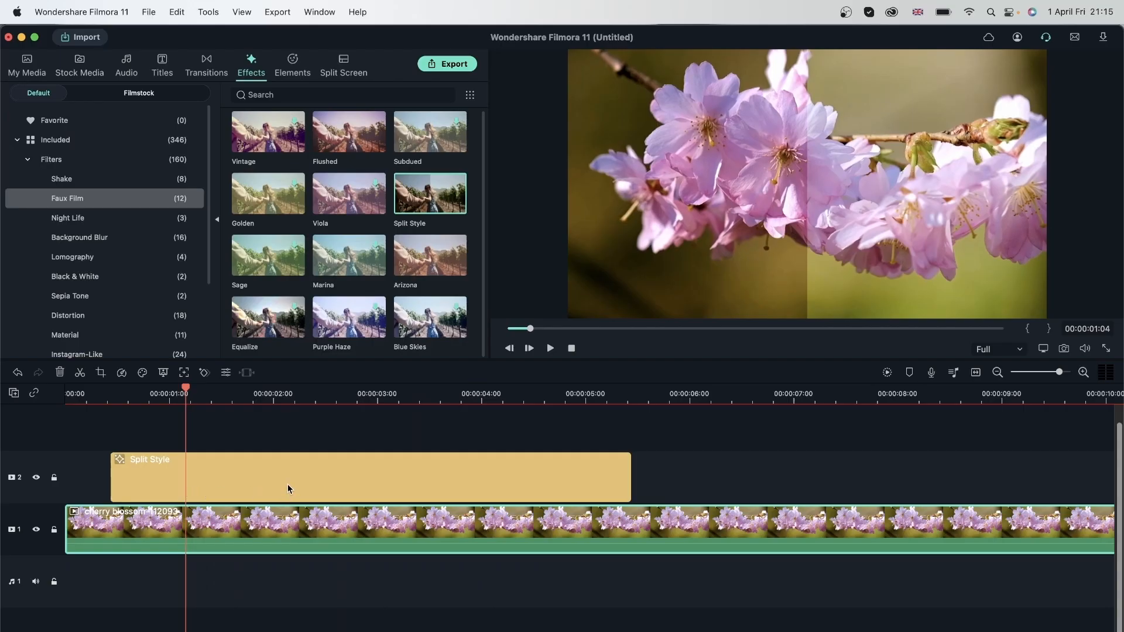
pyautogui.doubleClick(290, 477)
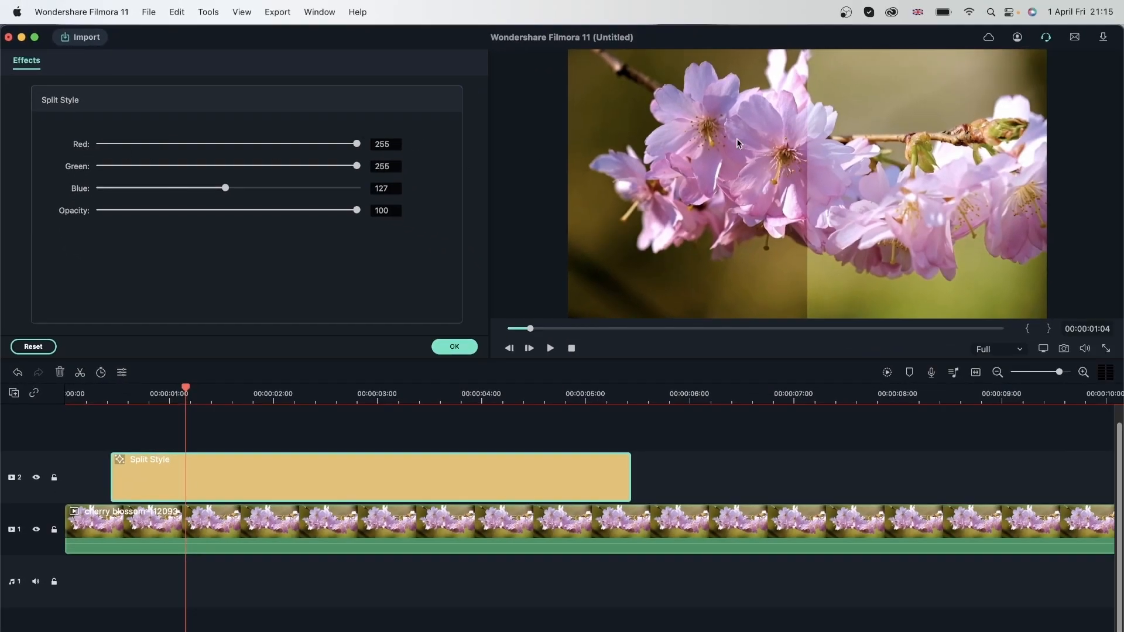
pyautogui.moveTo(357, 143); pyautogui.dragTo(109, 144)
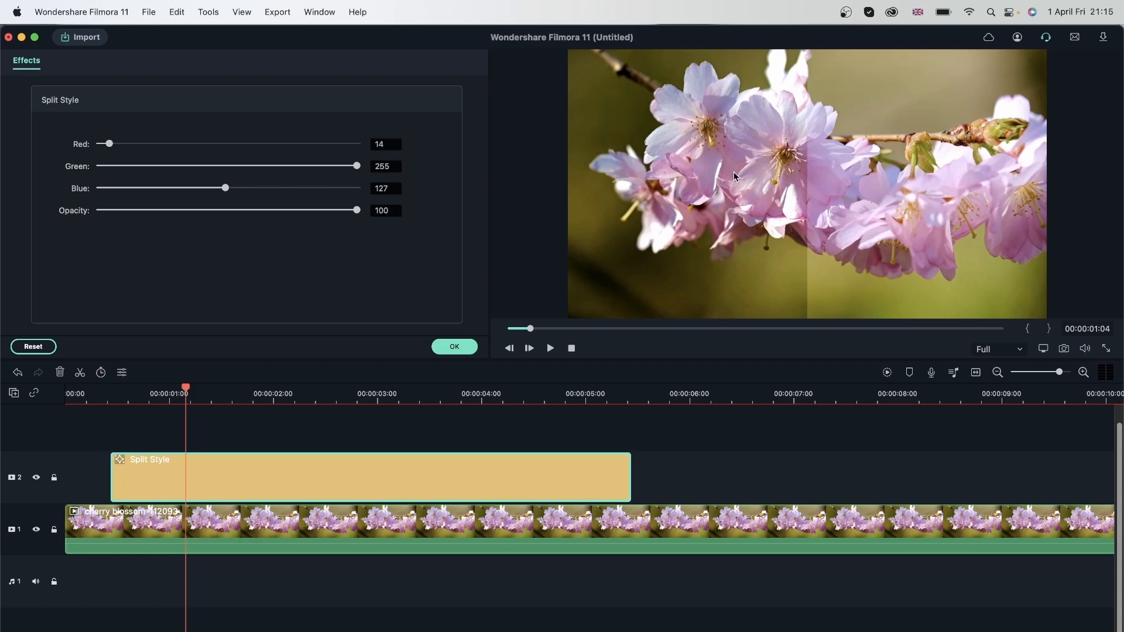
pyautogui.moveTo(109, 146); pyautogui.dragTo(96, 151)
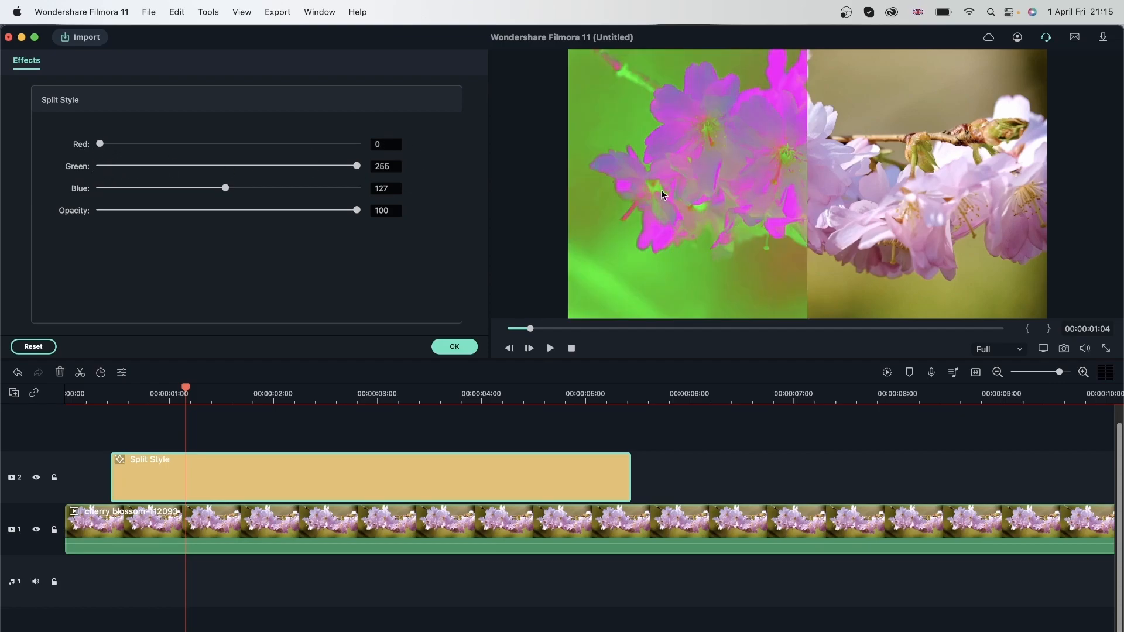
# Step: Set Split Style's Red to 210, Green to 187 and Blue to 63, and lower its opacity
pyautogui.moveTo(100, 144); pyautogui.dragTo(161, 205)
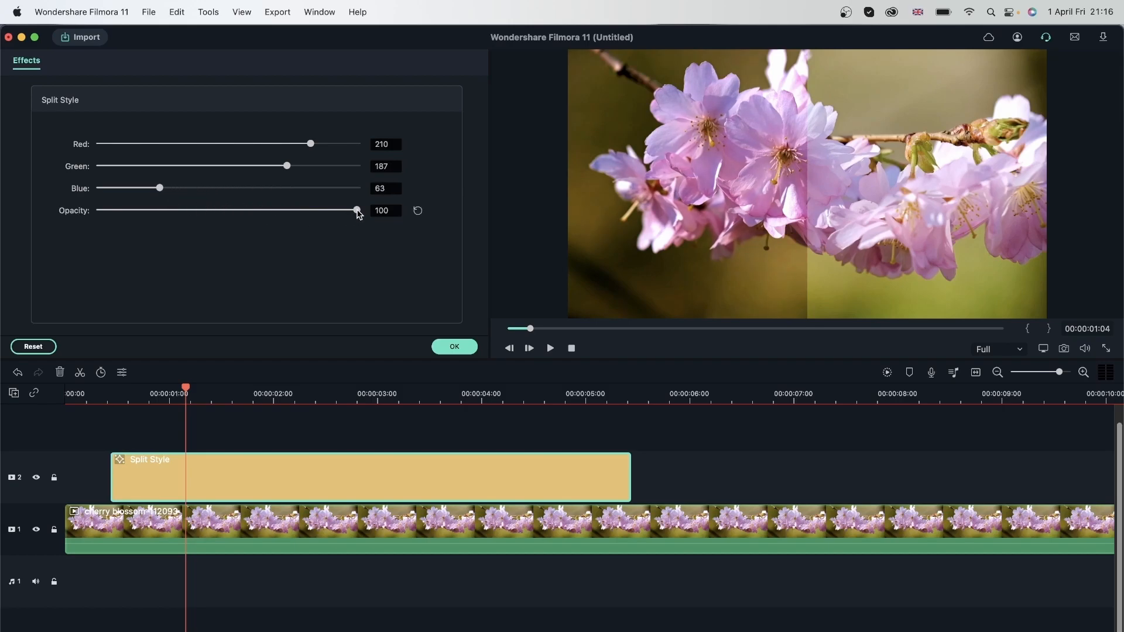
pyautogui.moveTo(359, 212); pyautogui.dragTo(280, 206)
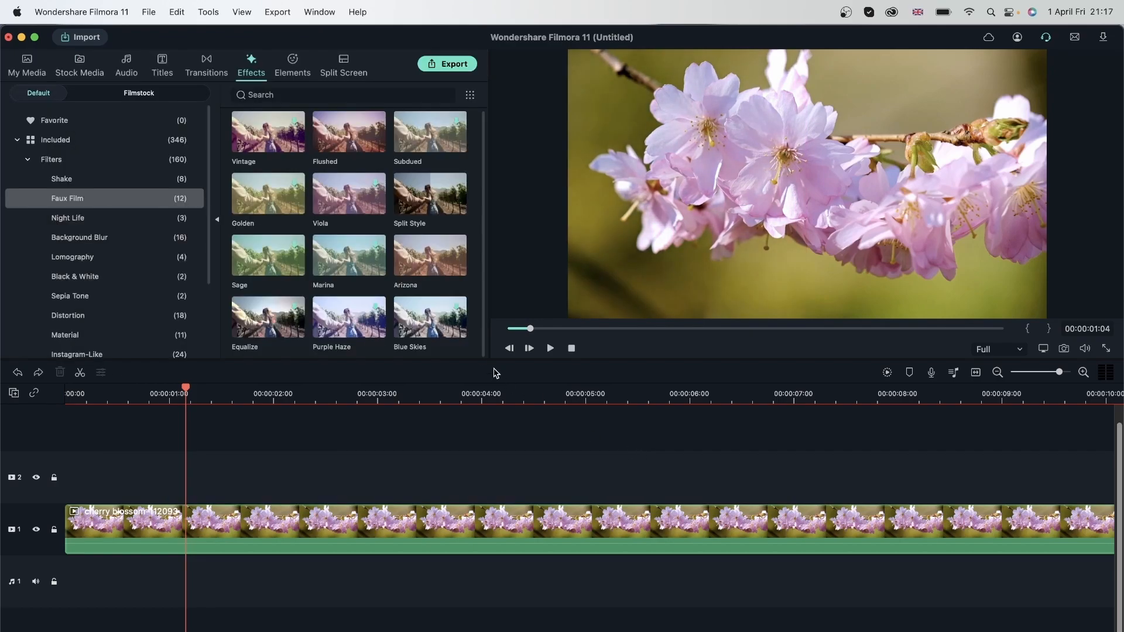
# Step: Place the Arizona filter above the cherry blossom clip, view its settings, and delete it from the timeline
pyautogui.click(418, 216)
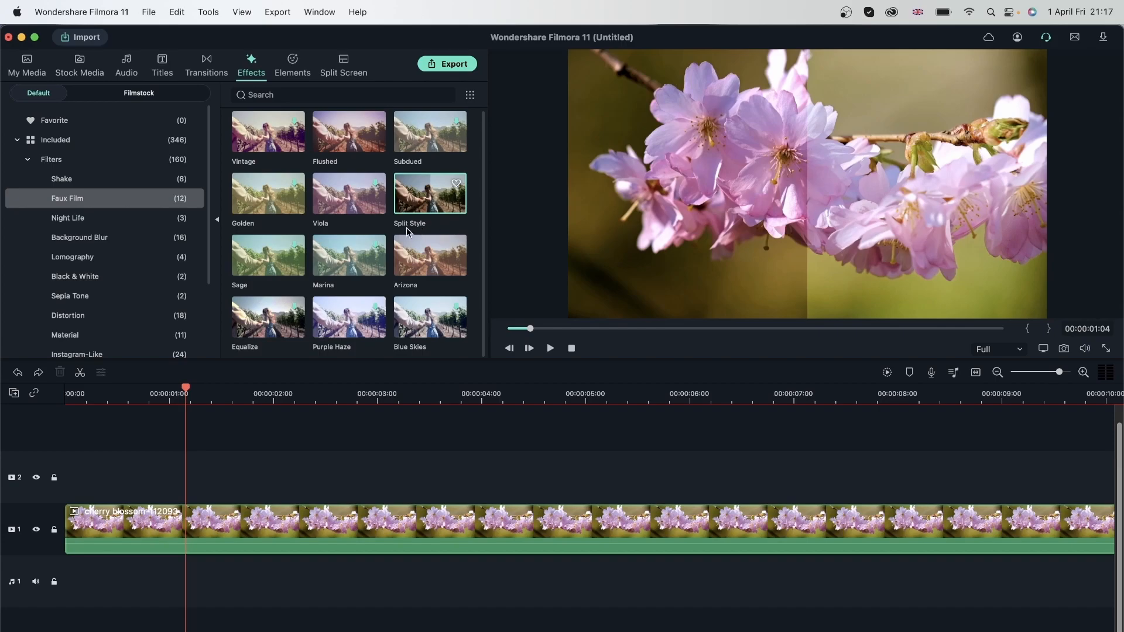
pyautogui.moveTo(420, 258); pyautogui.dragTo(290, 477)
pyautogui.doubleClick(291, 476)
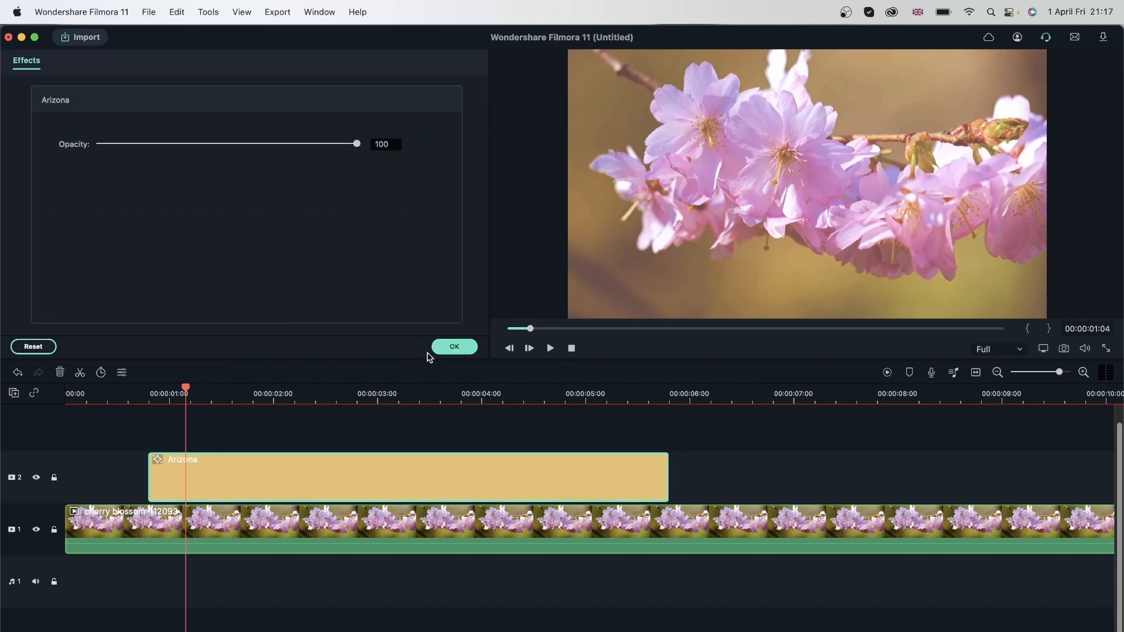
pyautogui.click(448, 349)
pyautogui.click(60, 373)
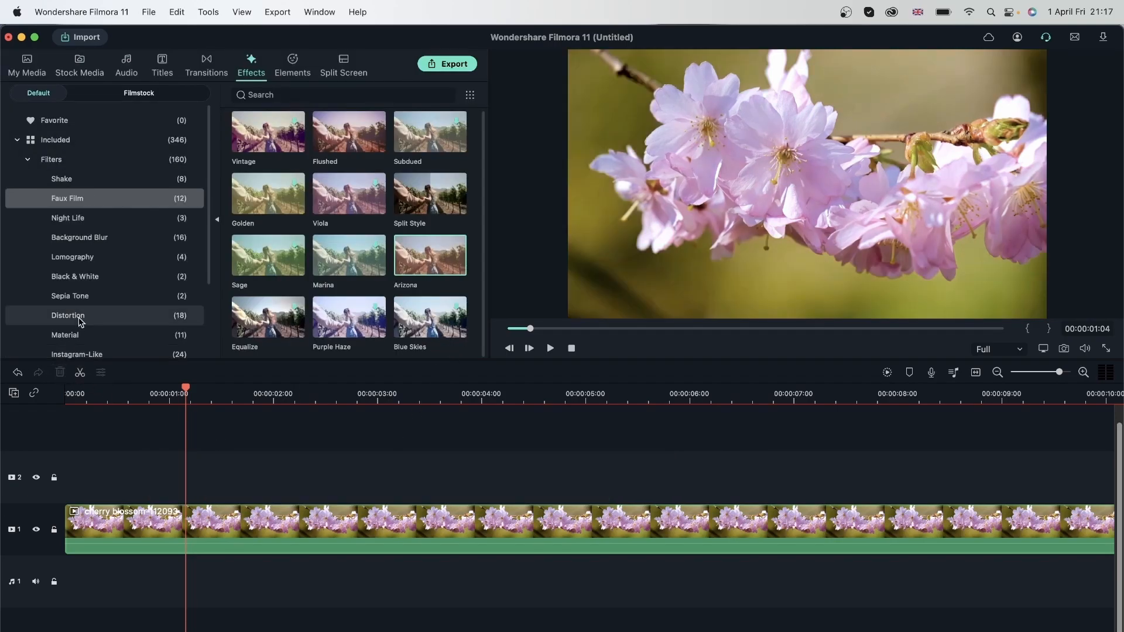
# Step: Add the Chaos 1 filter from the Shake category above the clip and try its Frequency at 400 and about 51
pyautogui.click(93, 178)
pyautogui.moveTo(280, 138); pyautogui.dragTo(155, 477)
pyautogui.doubleClick(245, 488)
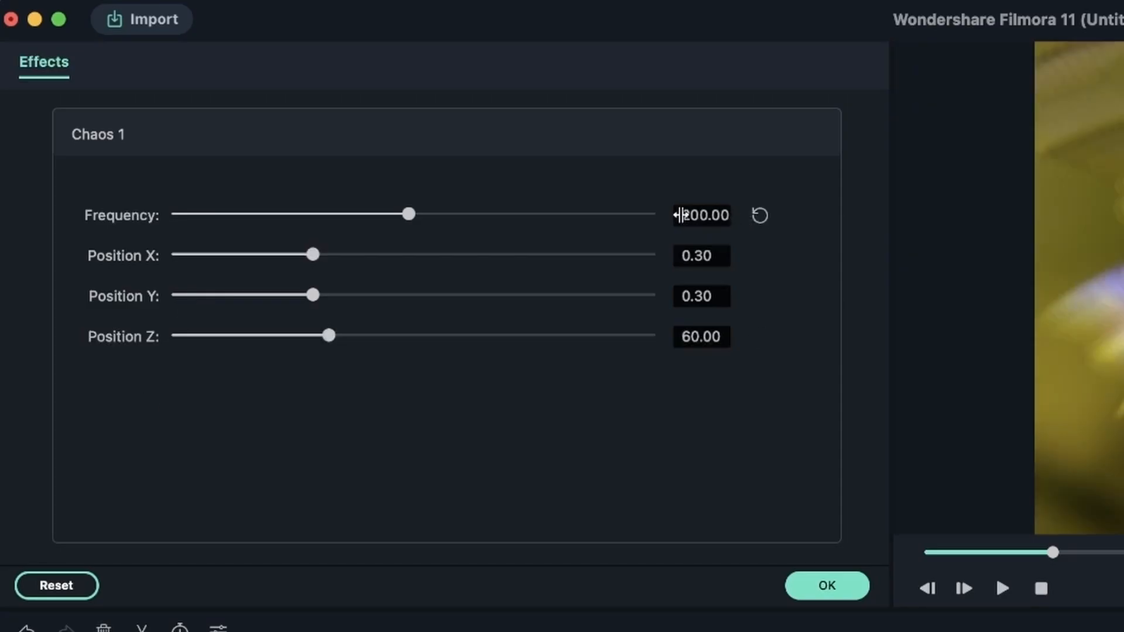
pyautogui.click(649, 214)
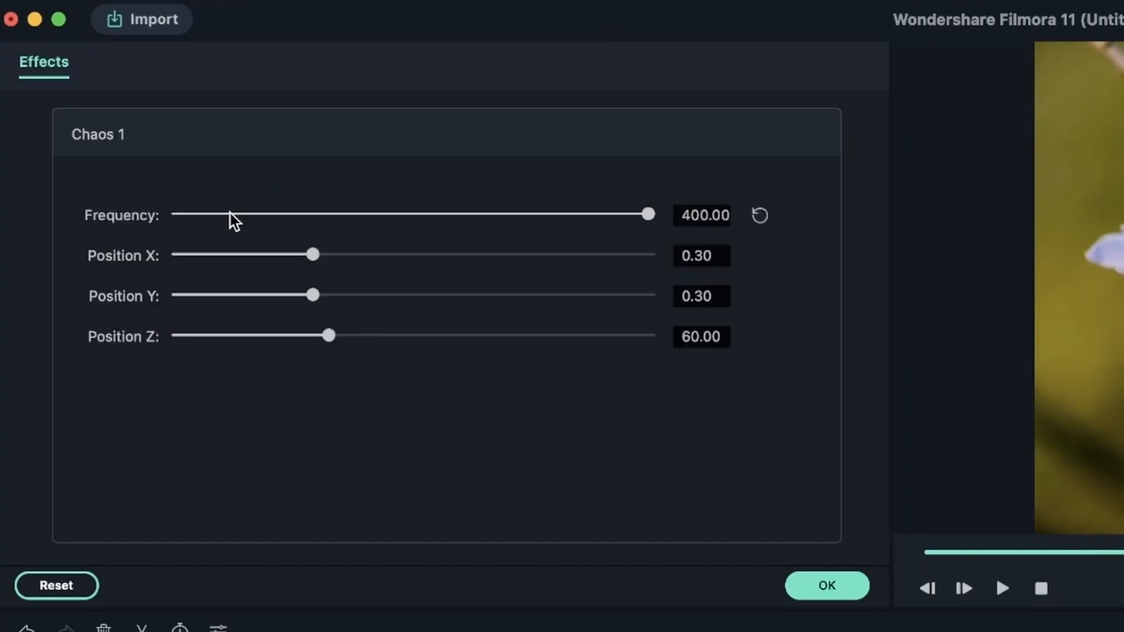
pyautogui.click(230, 214)
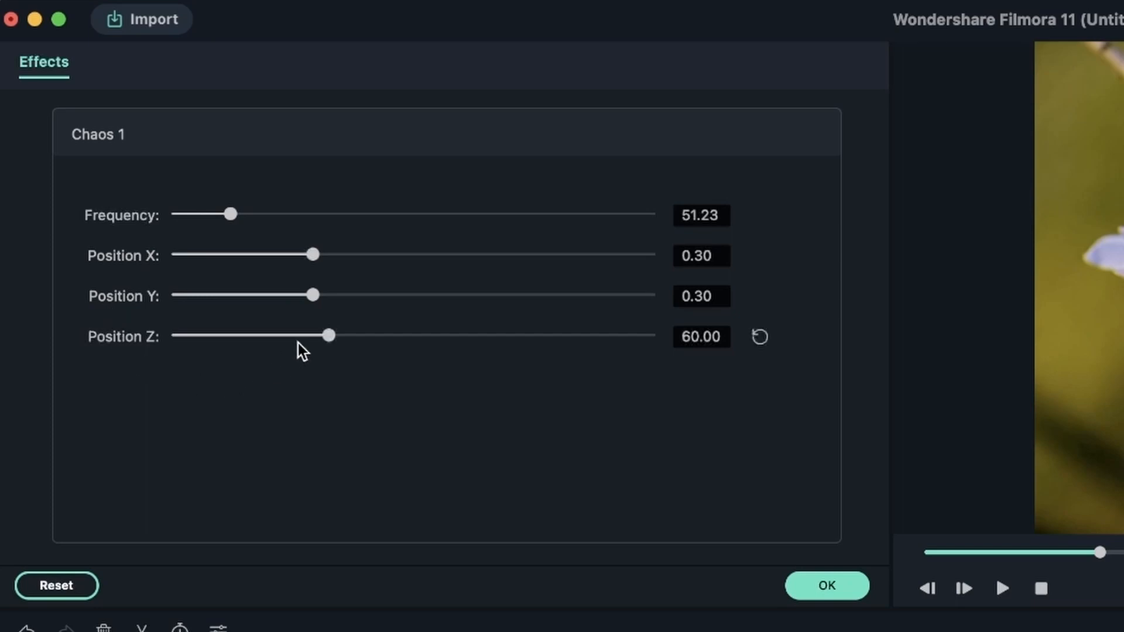
pyautogui.click(848, 595)
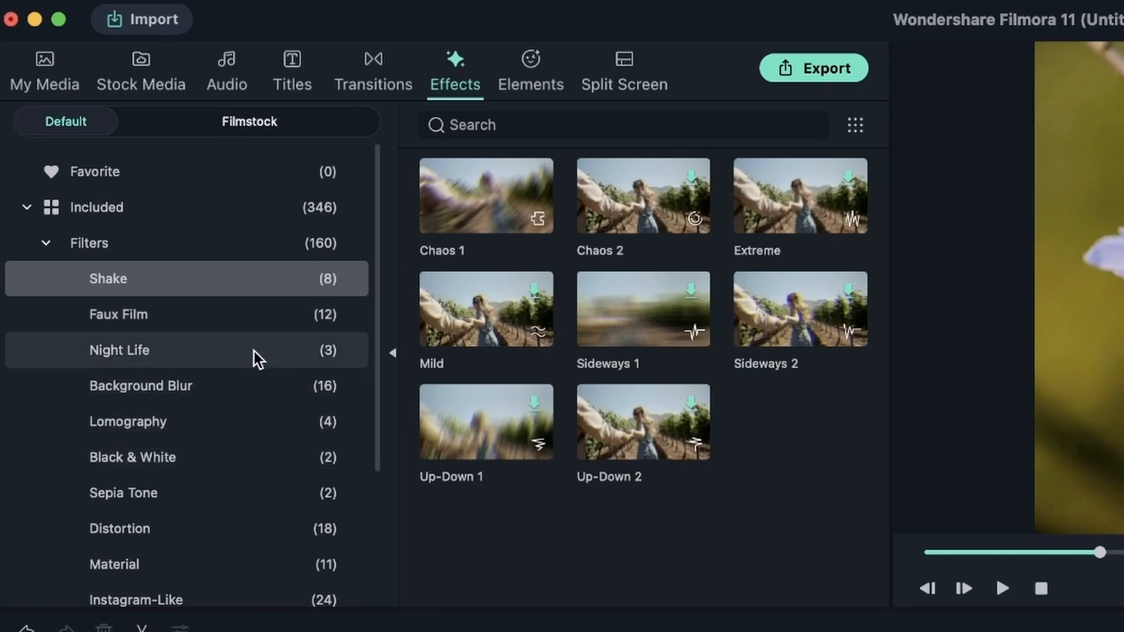
# Step: Look through the Faux Film, Night Life, Lomography, Black & White, Sepia Tone, Distortion, Shake and Instagram-Like filter categories
pyautogui.click(126, 322)
pyautogui.click(179, 350)
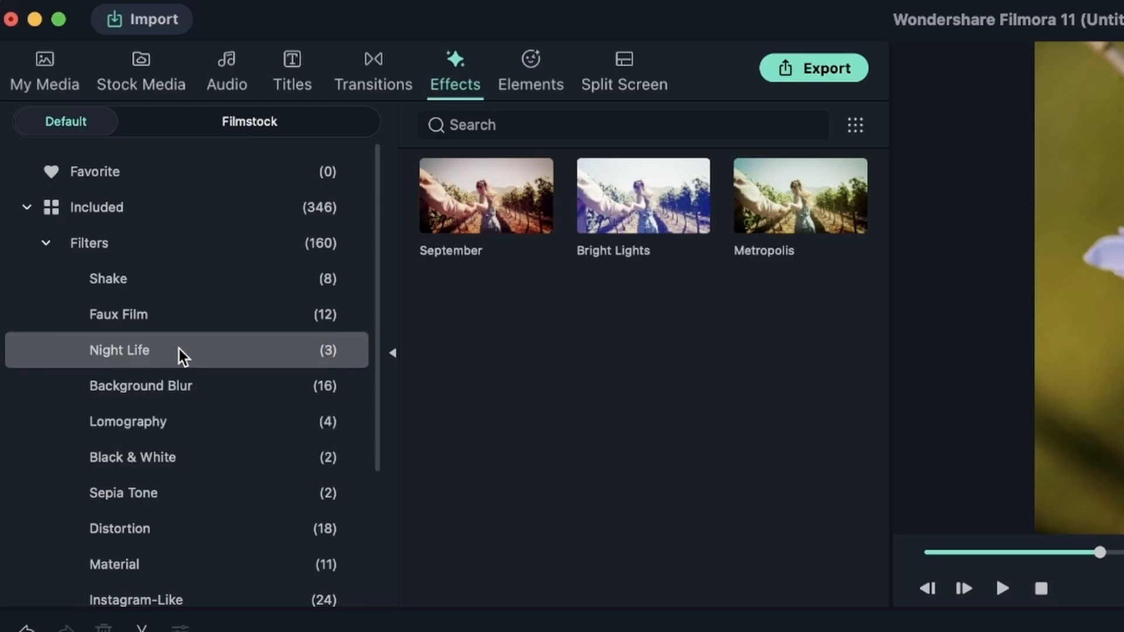
pyautogui.click(184, 423)
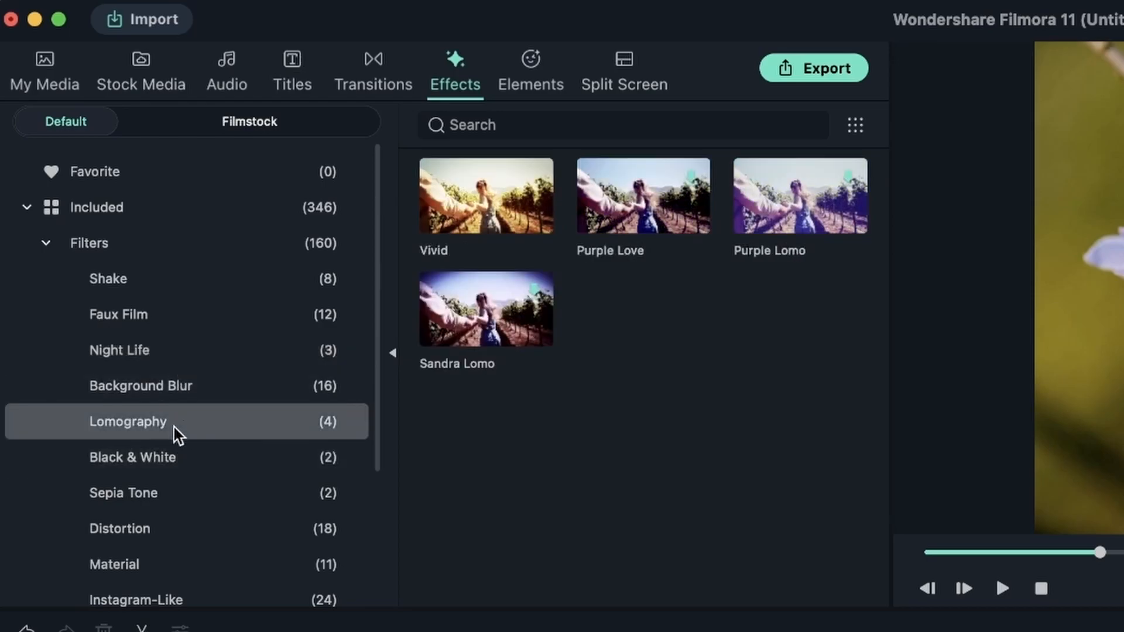
pyautogui.click(169, 458)
pyautogui.click(176, 493)
pyautogui.click(180, 528)
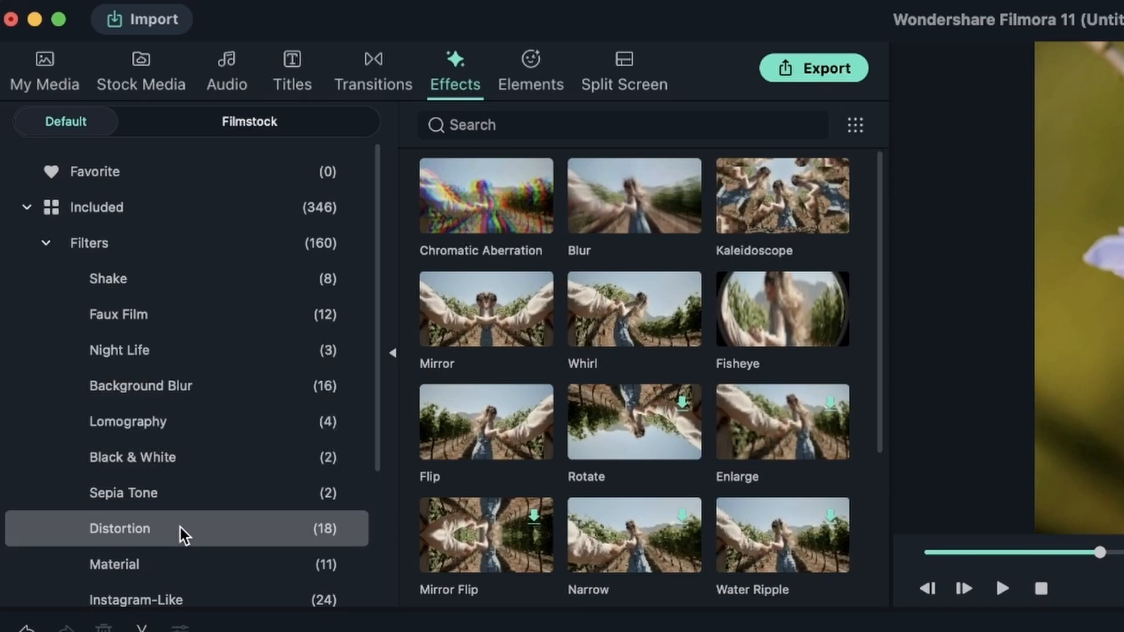
pyautogui.scroll(-3, 181, 530)
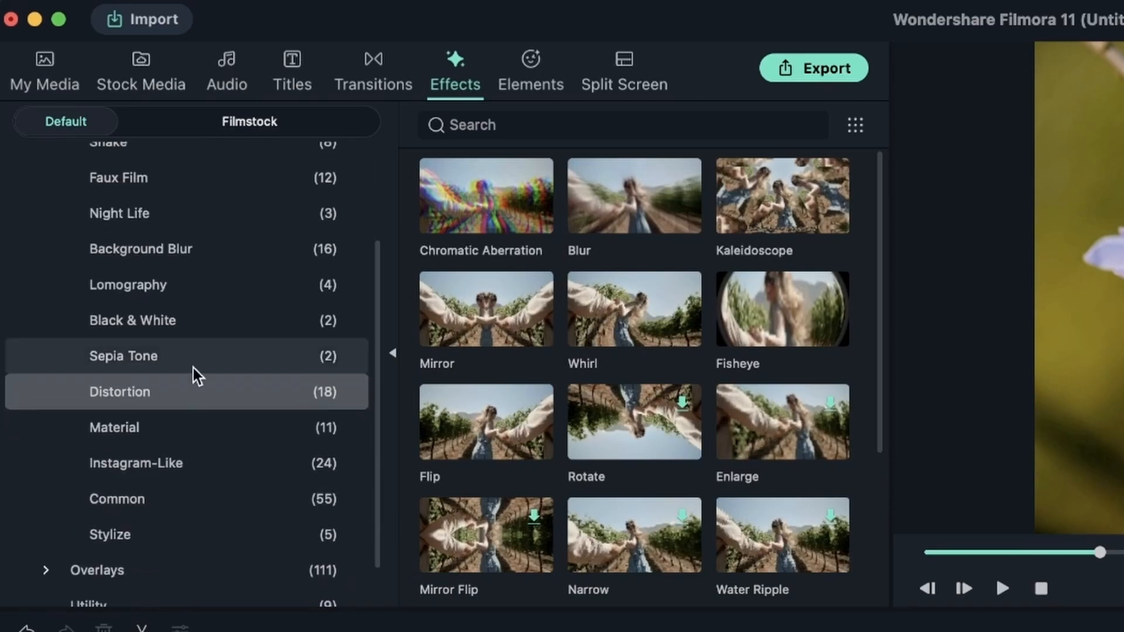
pyautogui.scroll(1, 216, 187)
pyautogui.click(216, 187)
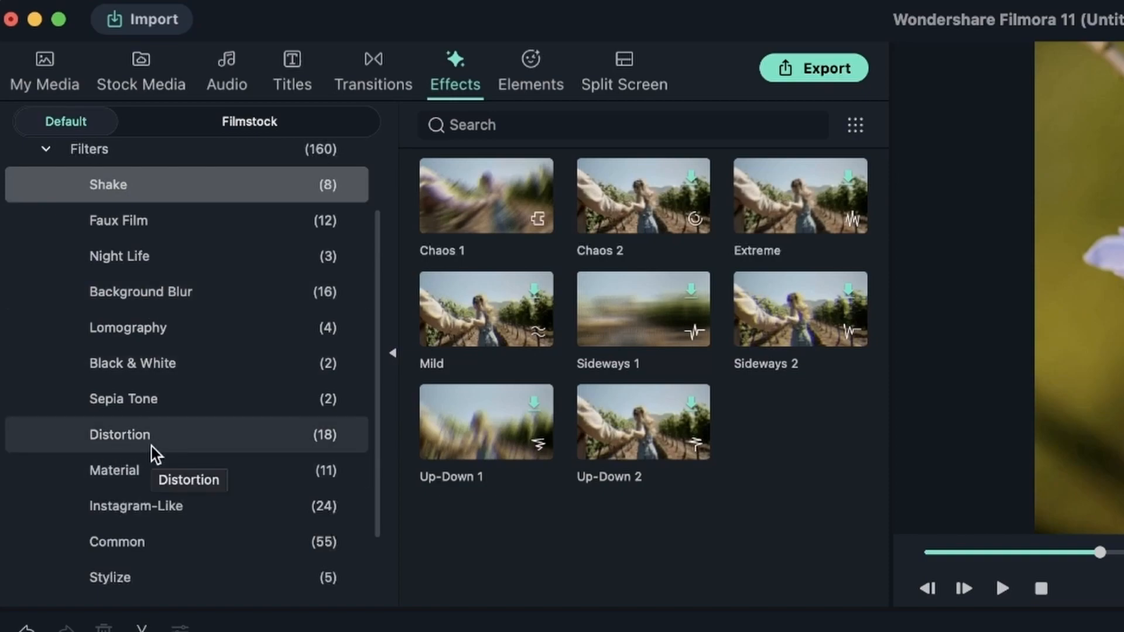
pyautogui.click(145, 510)
# Step: Add the Aibao filter from the Common category above the cherry blossom clip and lower its opacity
pyautogui.click(167, 543)
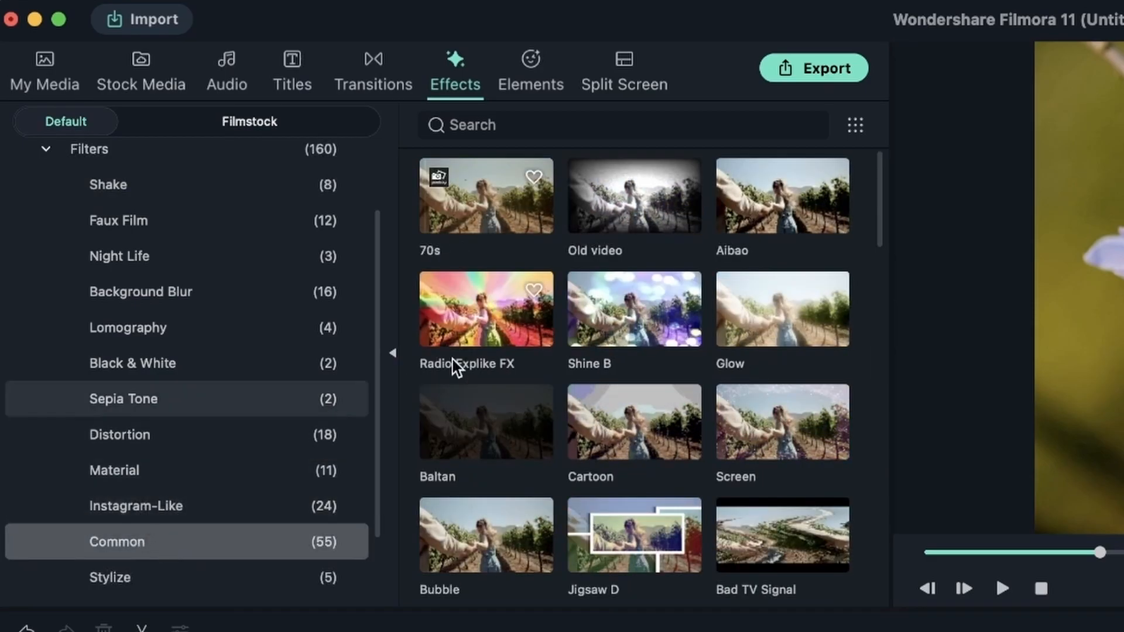
pyautogui.moveTo(808, 186); pyautogui.dragTo(585, 631)
pyautogui.doubleClick(586, 631)
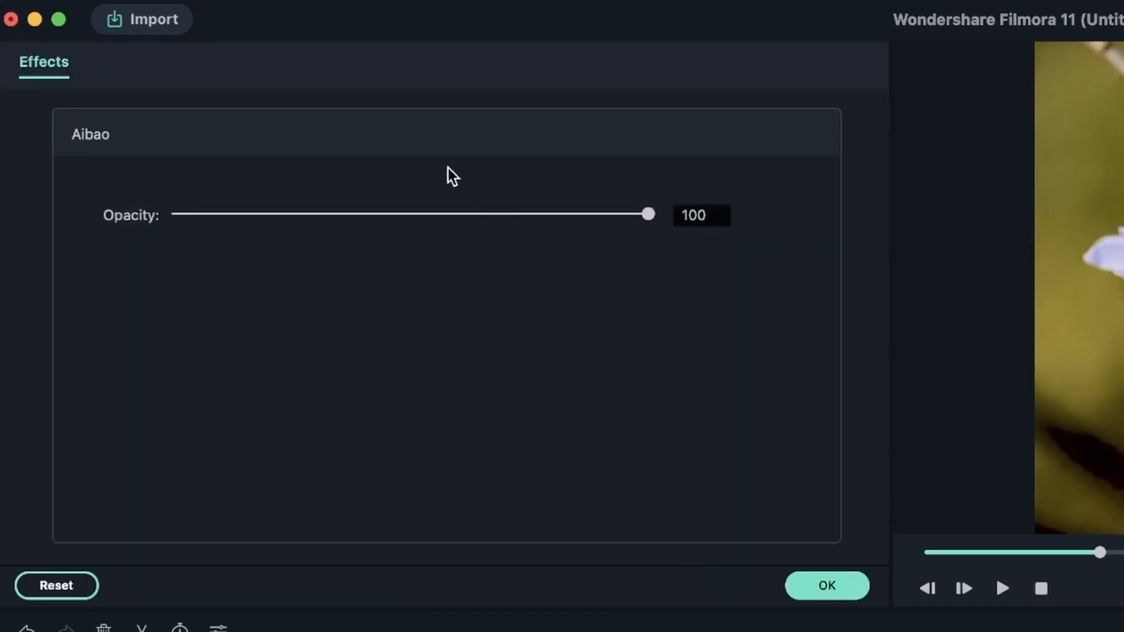
pyautogui.click(334, 214)
pyautogui.click(819, 589)
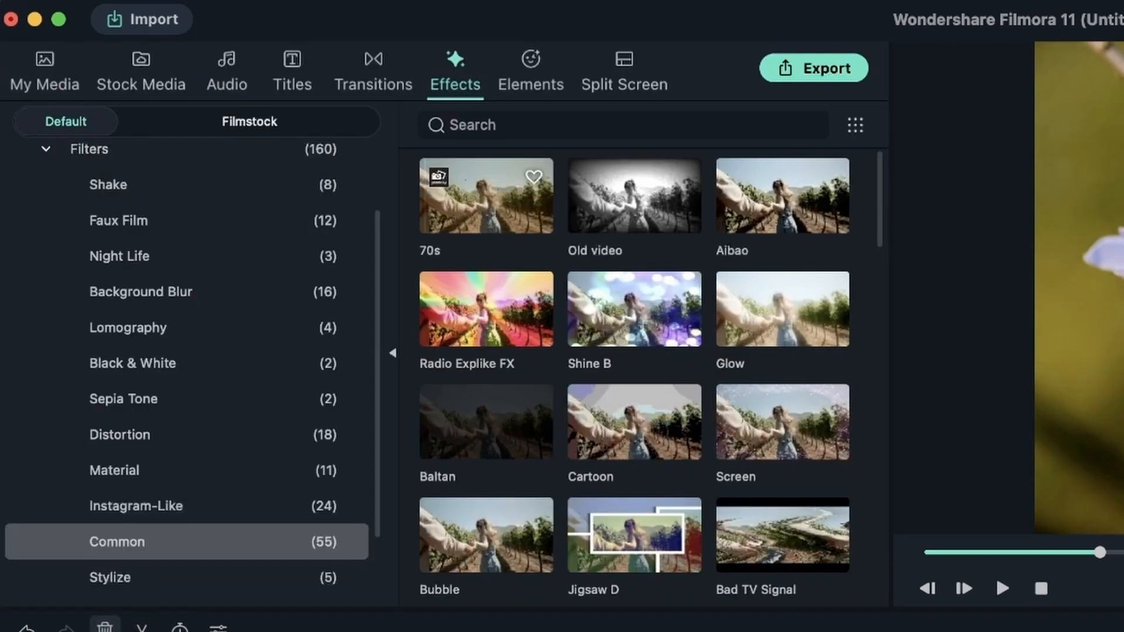
# Step: Add the Basic Blur filter from the Background Blur category above the clip, view its settings, and look through the other background blurs
pyautogui.click(182, 290)
pyautogui.moveTo(509, 205); pyautogui.dragTo(585, 631)
pyautogui.doubleClick(585, 631)
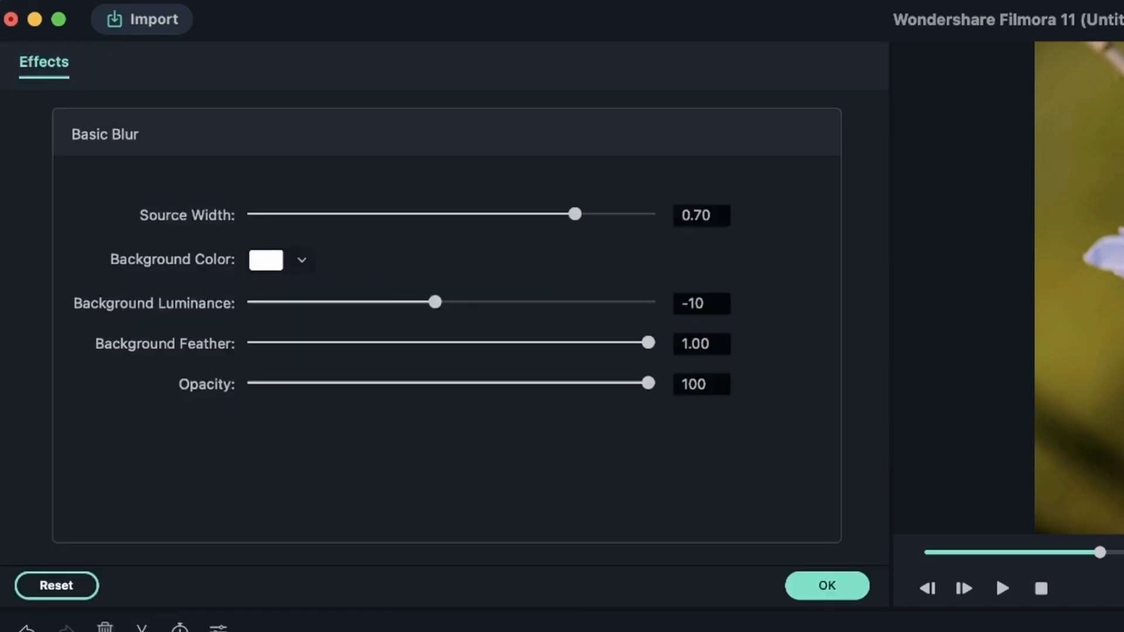
pyautogui.click(843, 594)
pyautogui.scroll(-5, 645, 350)
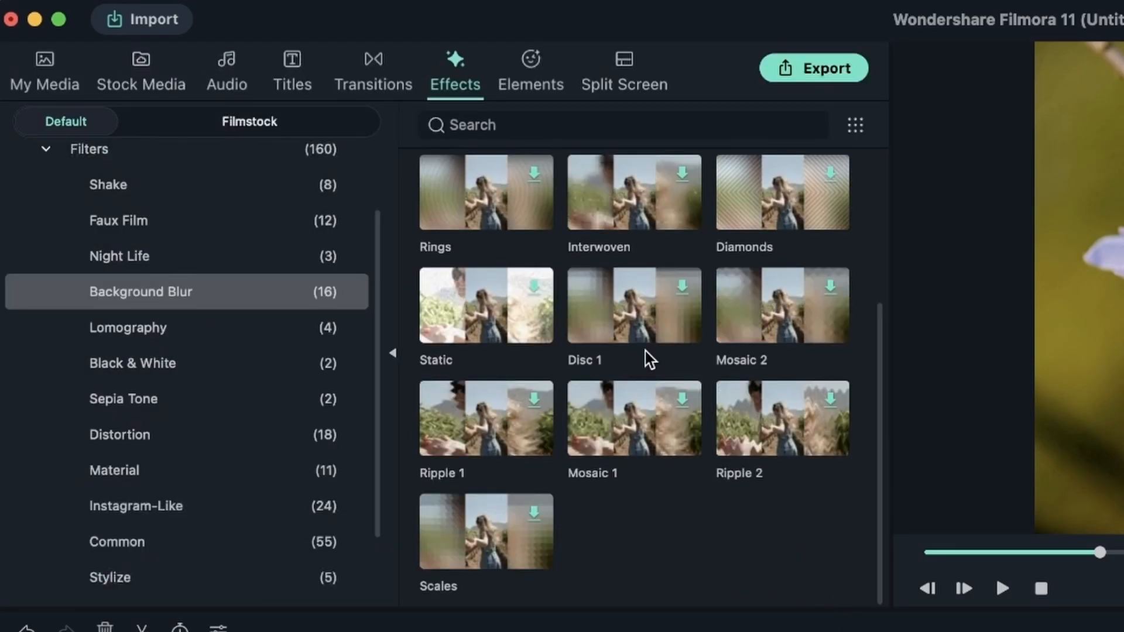
pyautogui.scroll(2, 645, 350)
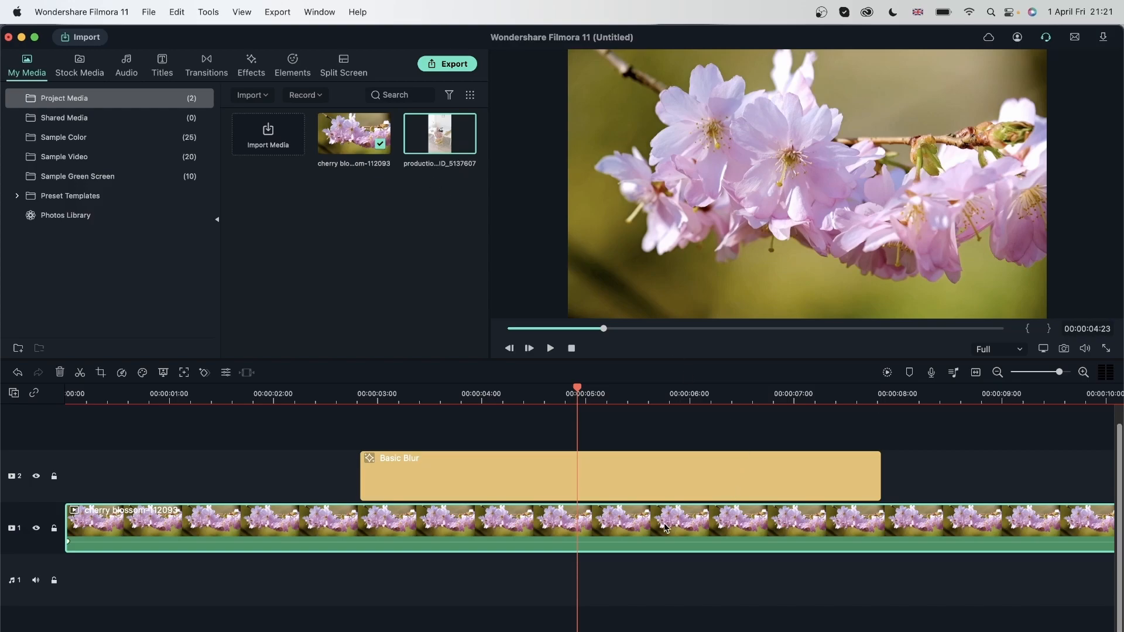
# Step: Clear the timeline and place the vertical production clip at the start of video track 2, keeping the 1920x1080, 25 fps project settings
pyautogui.moveTo(749, 619); pyautogui.dragTo(520, 422)
pyautogui.press('Delete')
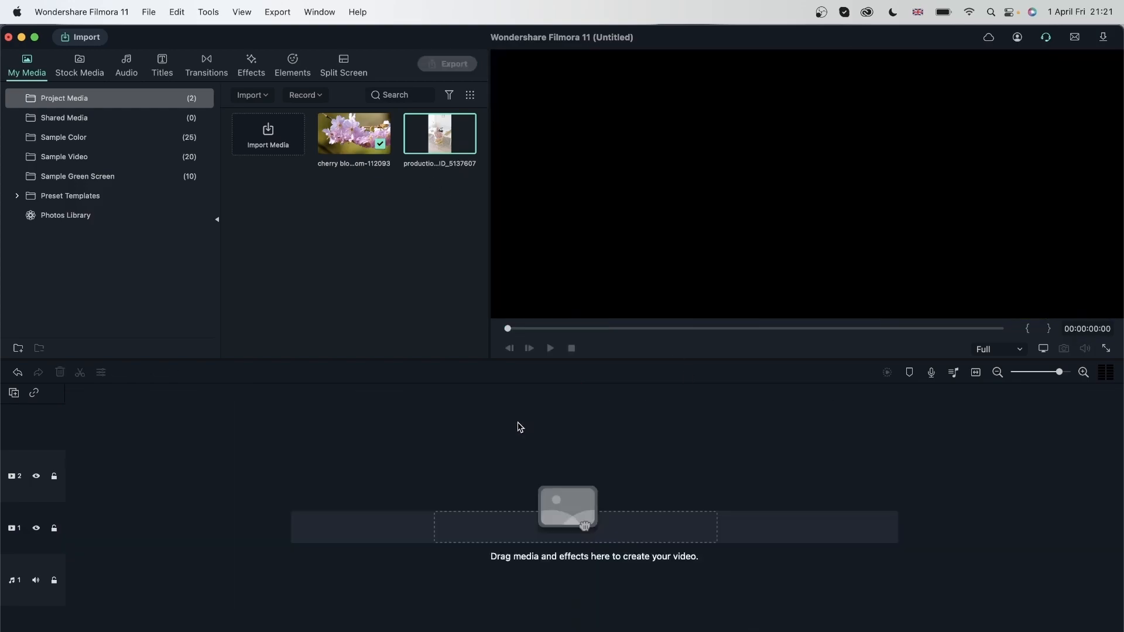
pyautogui.moveTo(440, 133); pyautogui.dragTo(68, 478)
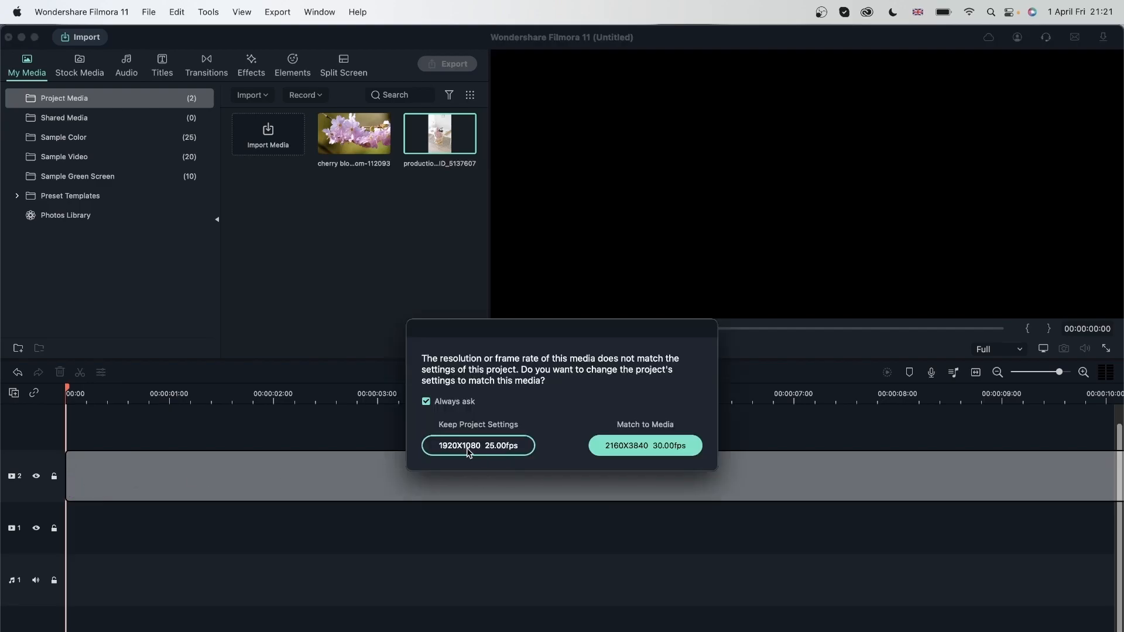
pyautogui.click(467, 446)
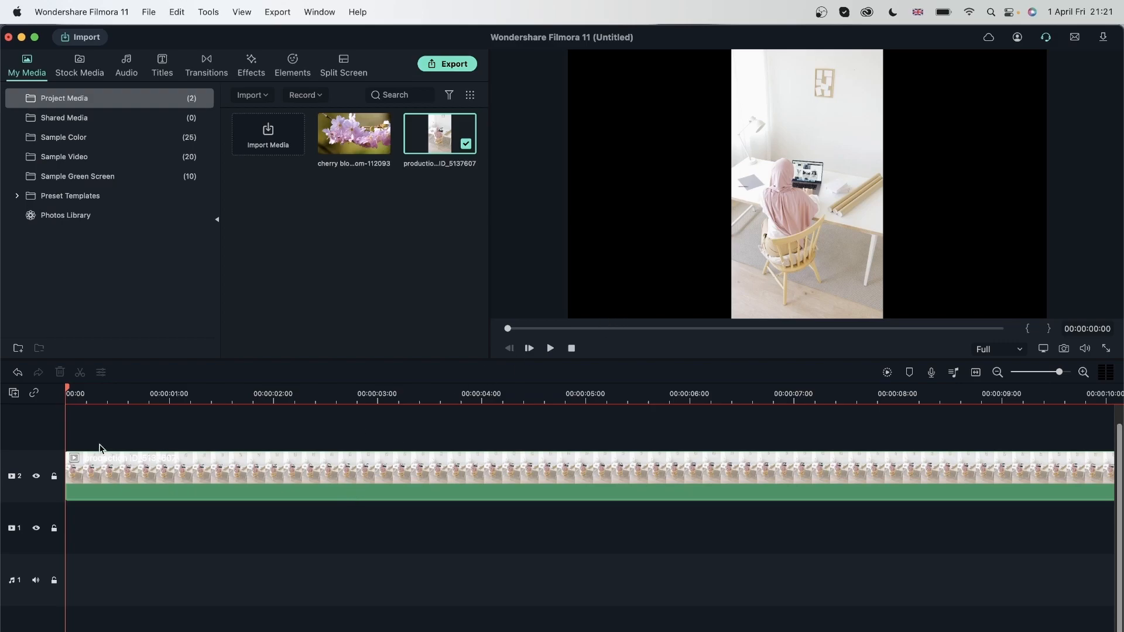
# Step: Add the Basic Blur filter above the vertical clip and set its Background Feather to 0.00
pyautogui.moveTo(67, 392); pyautogui.dragTo(477, 392)
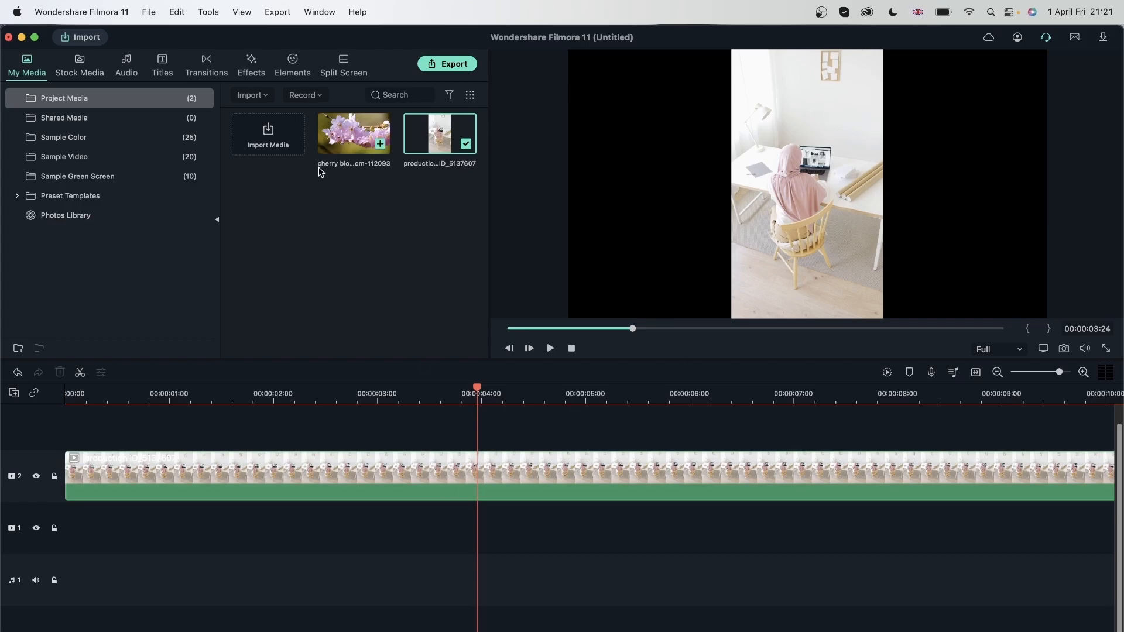
pyautogui.click(248, 65)
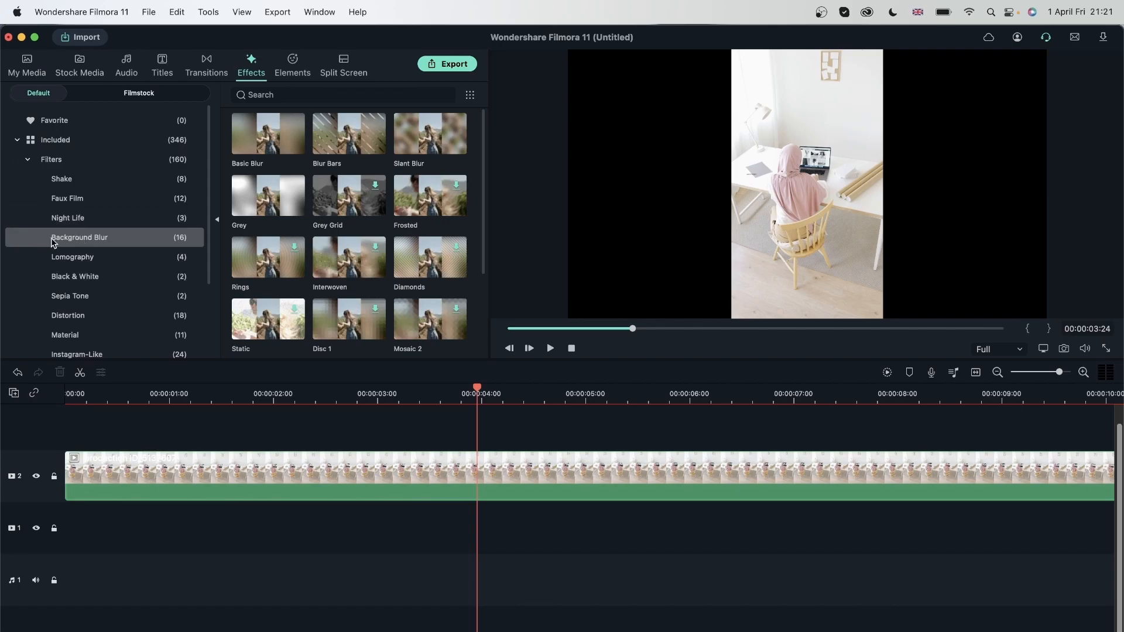
pyautogui.moveTo(272, 138); pyautogui.dragTo(294, 427)
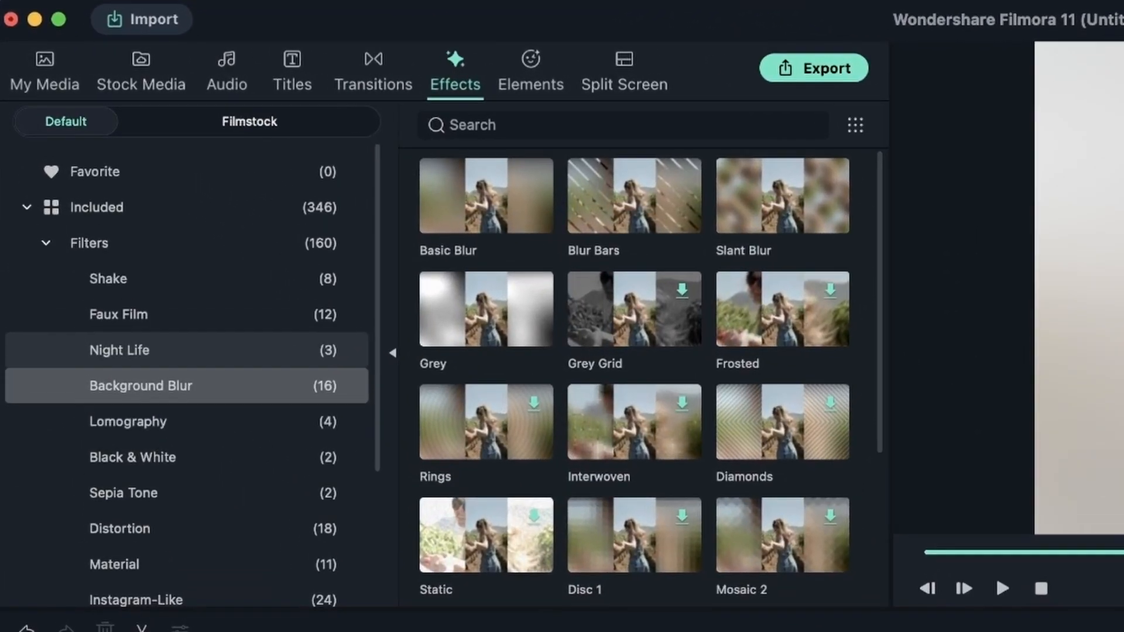
pyautogui.doubleClick(542, 427)
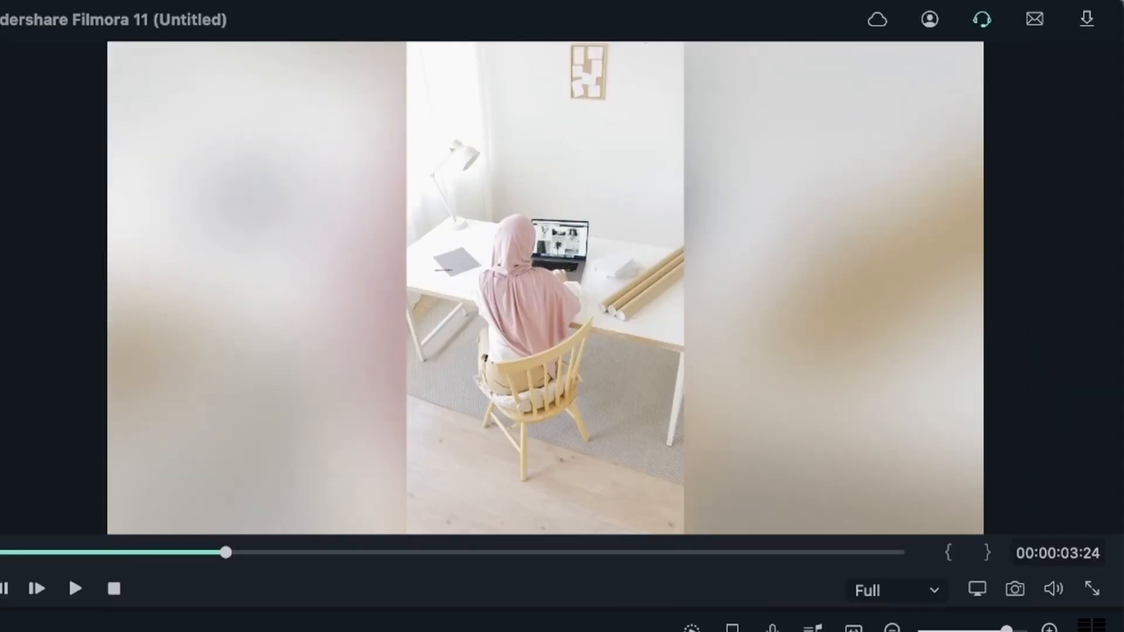
pyautogui.moveTo(648, 343); pyautogui.dragTo(251, 342)
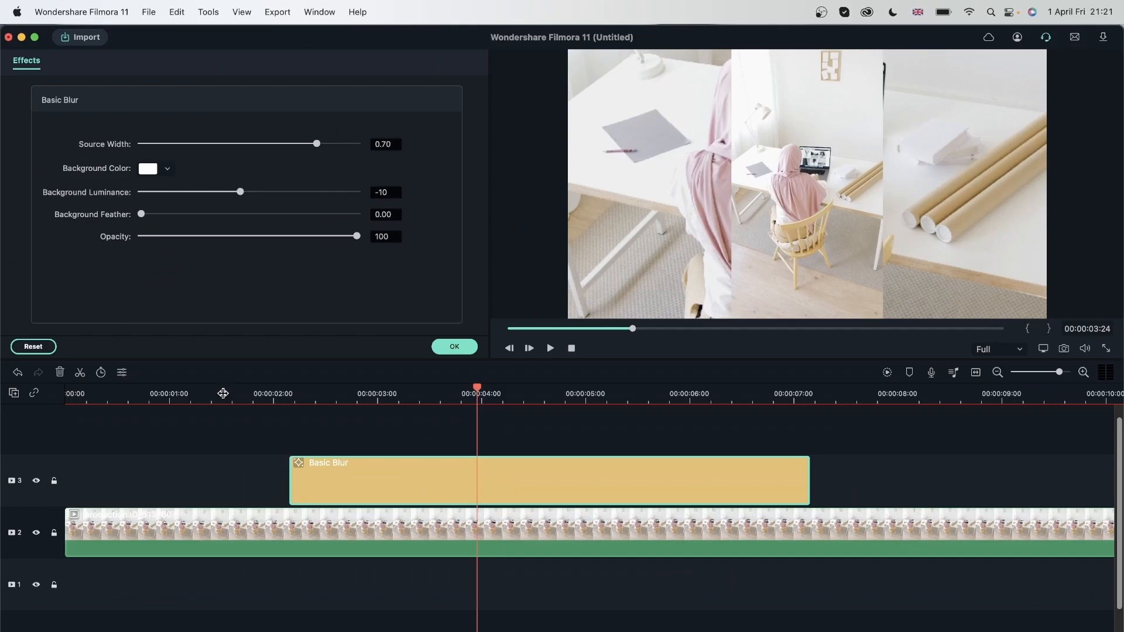
# Step: Play the timeline from 00:00:01:13 through the Basic Blur section and set the filter's Source Width to 0.80
pyautogui.click(223, 394)
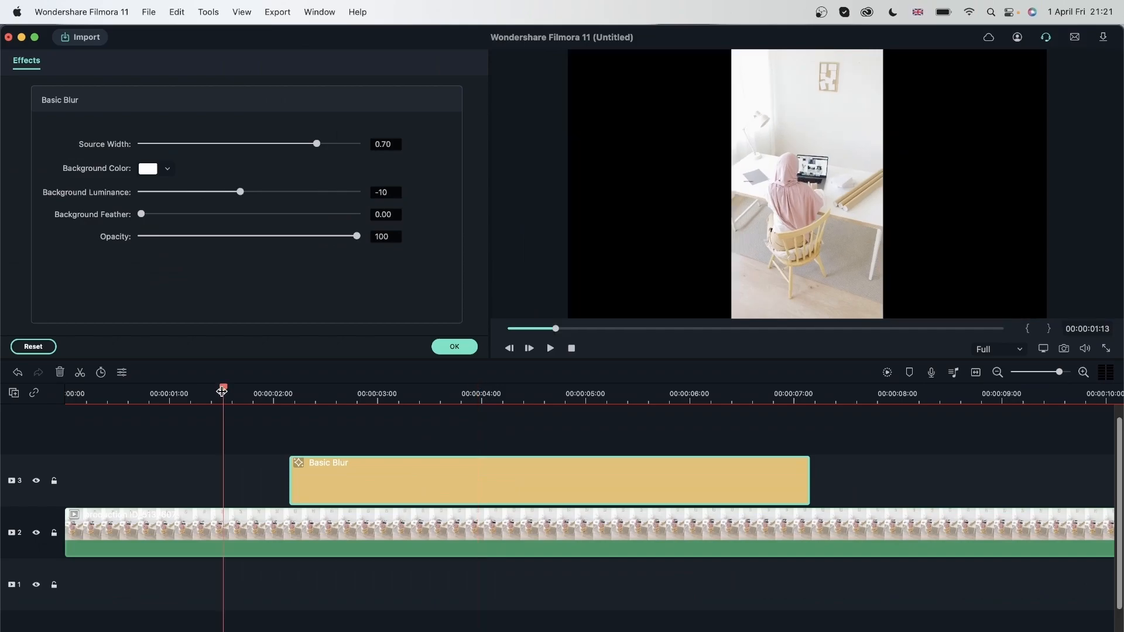
pyautogui.press('space')
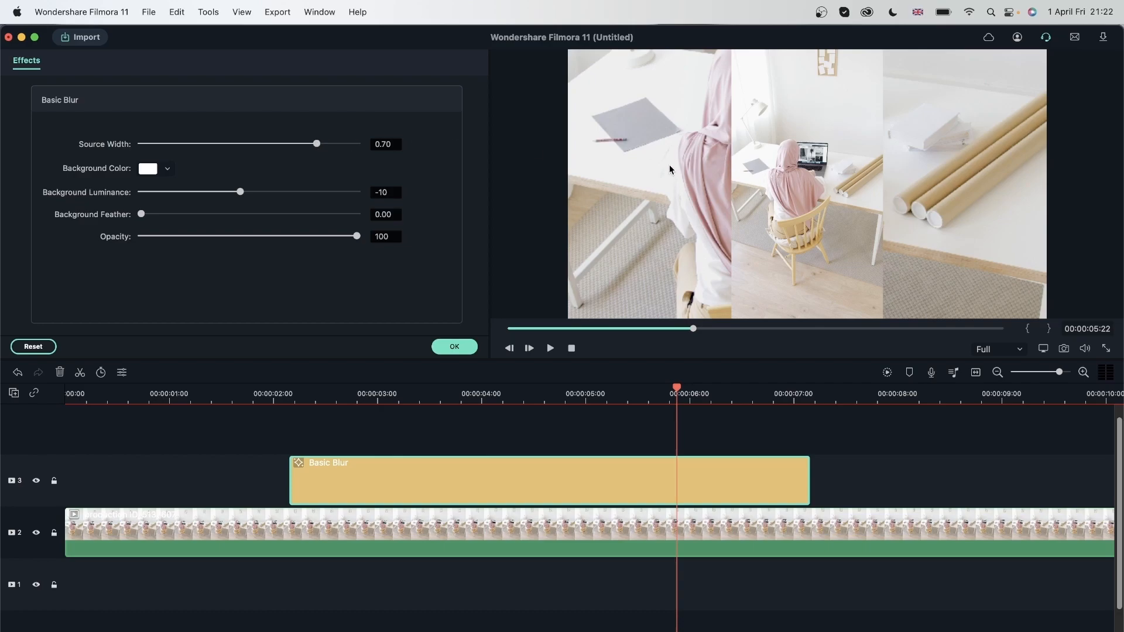
pyautogui.moveTo(317, 144); pyautogui.dragTo(437, 139)
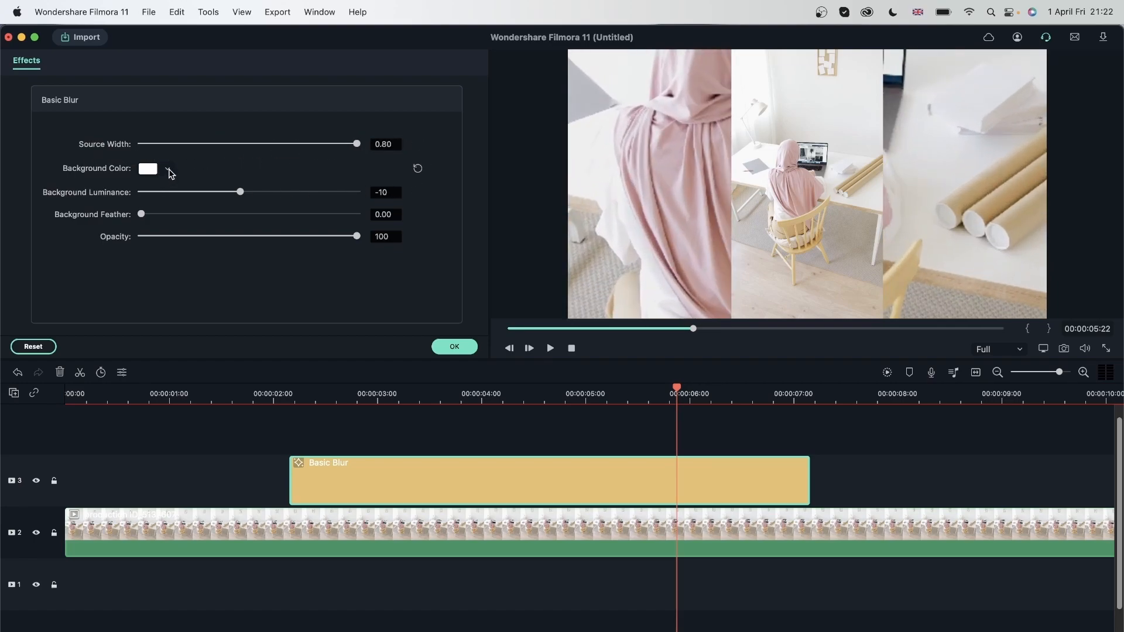
# Step: Set the Basic Blur filter's Source Width to 0.67 and its Background Color to bright green
pyautogui.moveTo(356, 145); pyautogui.dragTo(306, 146)
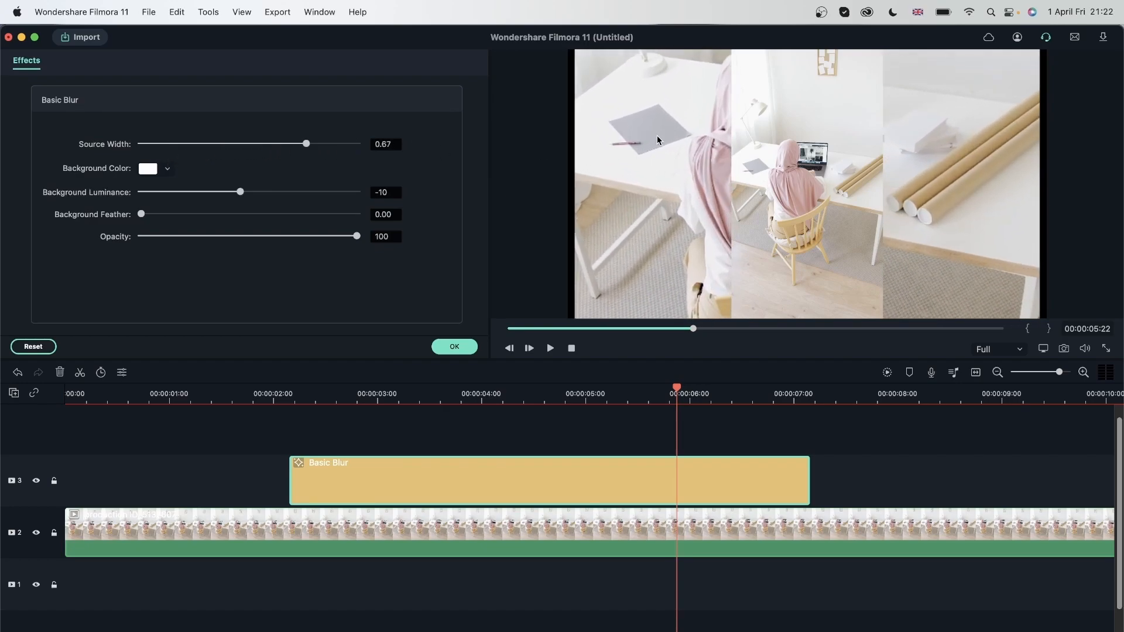
pyautogui.click(152, 172)
pyautogui.click(211, 253)
pyautogui.moveTo(212, 256); pyautogui.dragTo(181, 219)
pyautogui.moveTo(265, 260); pyautogui.dragTo(183, 208)
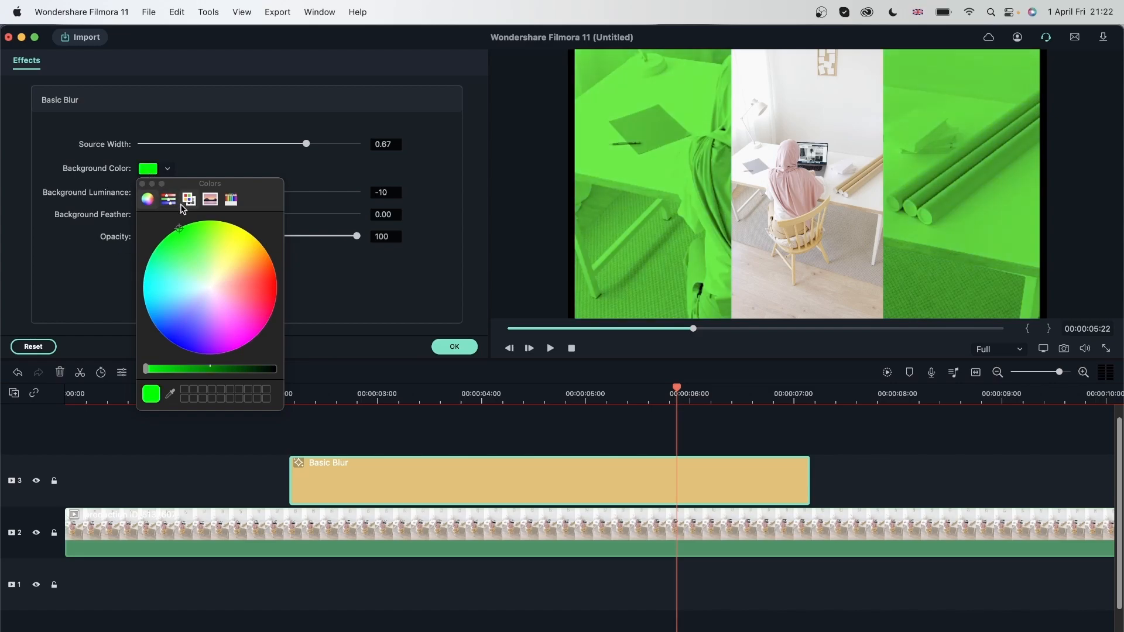
pyautogui.click(142, 183)
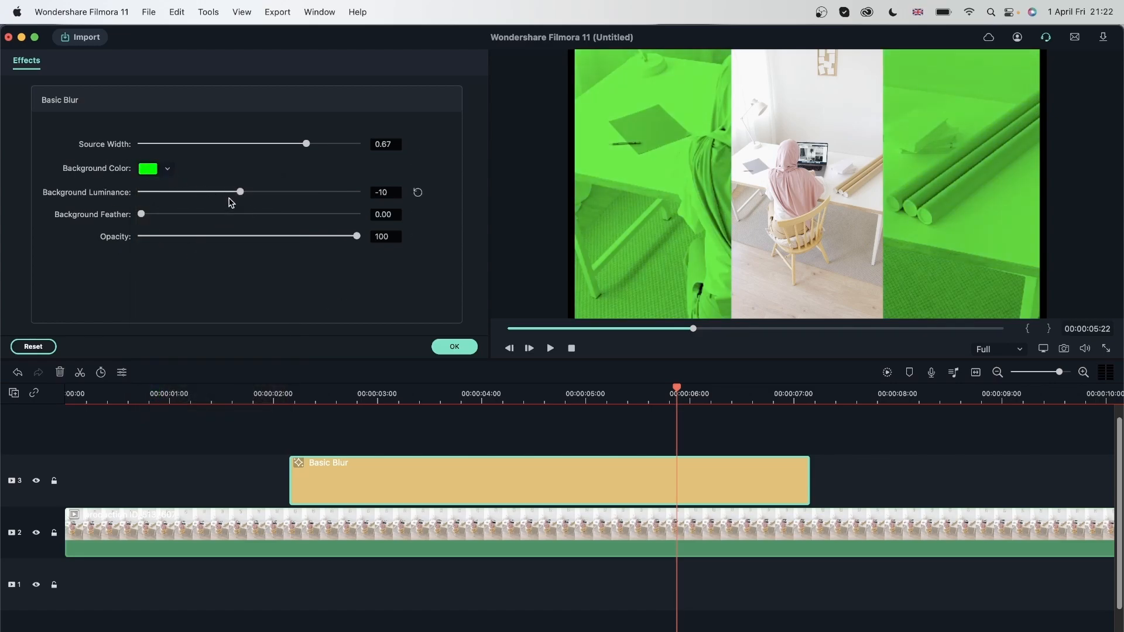
# Step: Try the Basic Blur filter with Background Luminance at 33 and then -49, Background Feather at 1.00, and Opacity at 100
pyautogui.moveTo(240, 193); pyautogui.dragTo(268, 196)
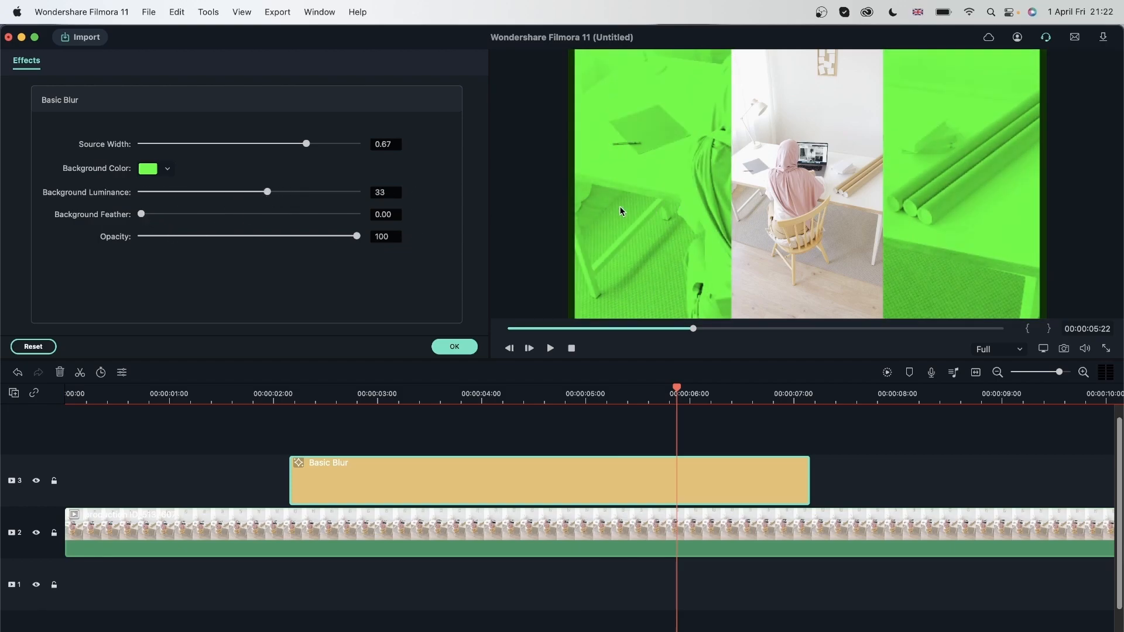
pyautogui.click(214, 192)
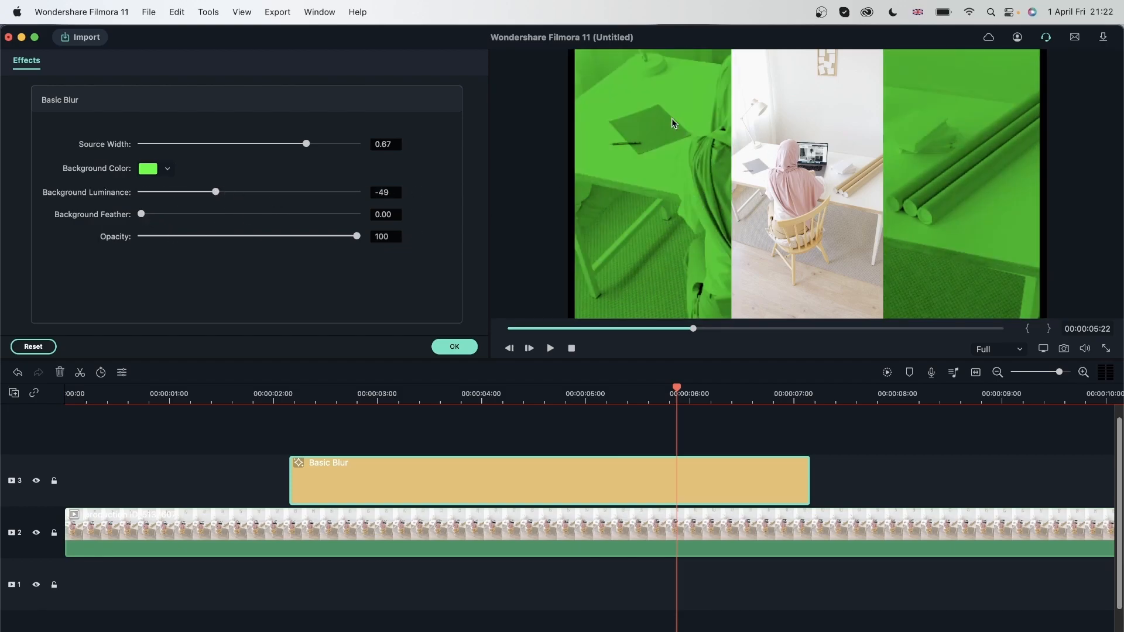
pyautogui.moveTo(143, 216); pyautogui.dragTo(413, 229)
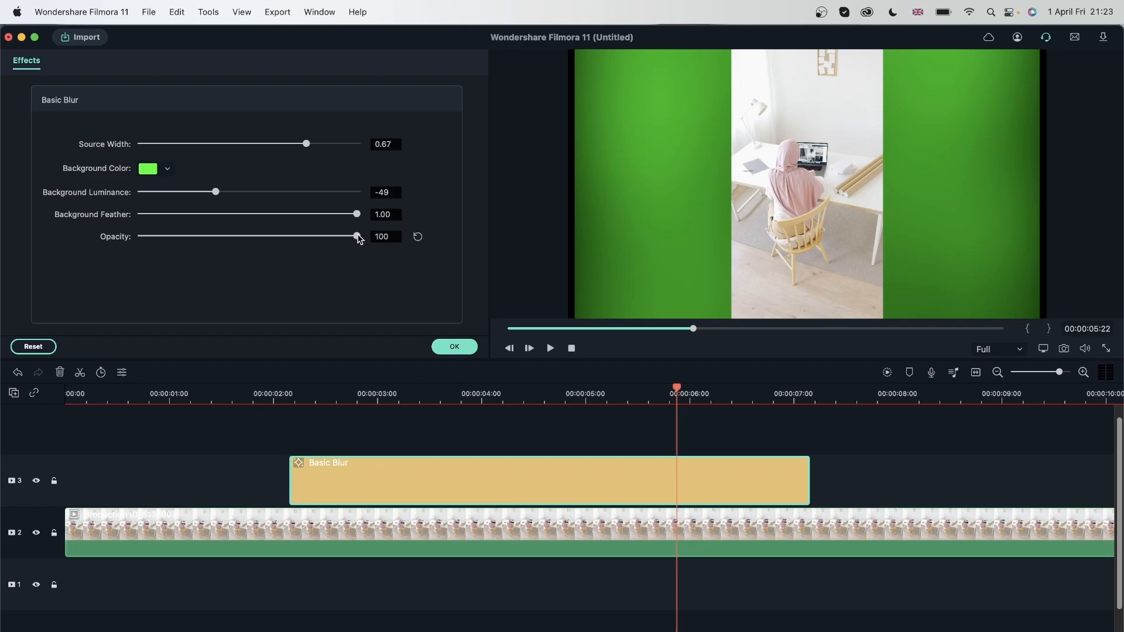
pyautogui.moveTo(358, 239); pyautogui.dragTo(330, 239)
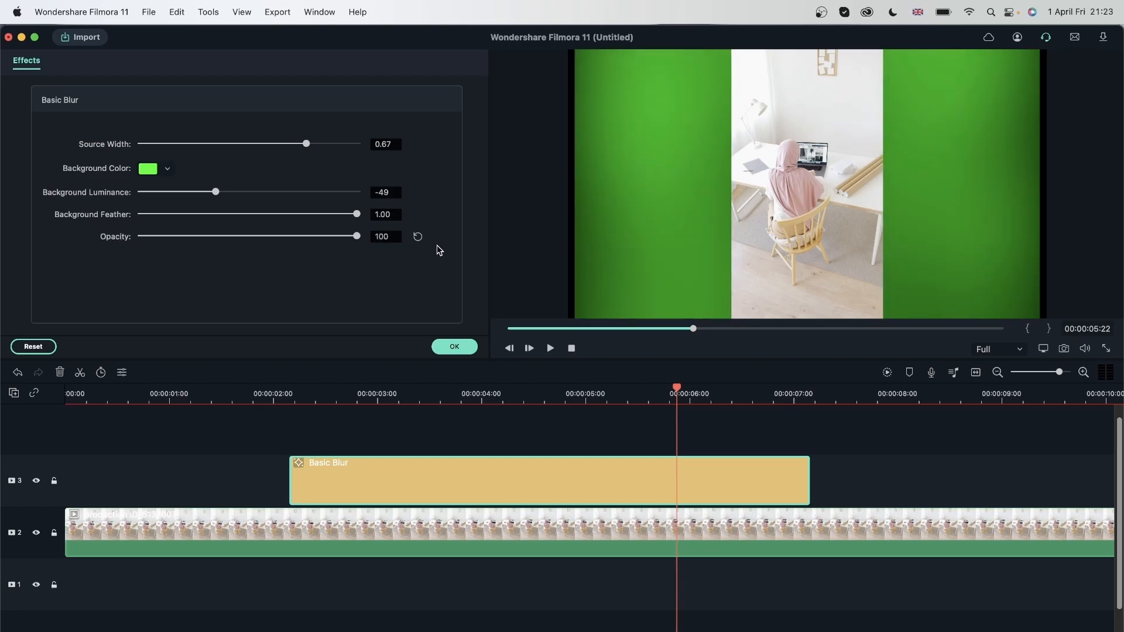
# Step: Reset the Basic Blur settings to their defaults and play the timeline from 00:00:00:14 past the end of the filter
pyautogui.click(33, 346)
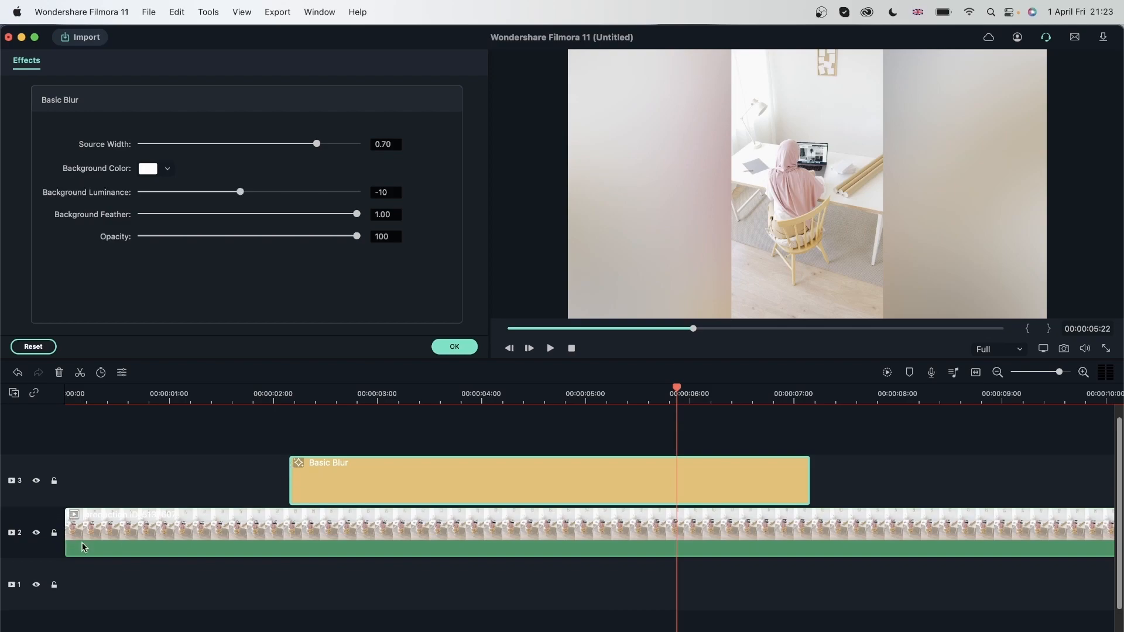
pyautogui.click(124, 390)
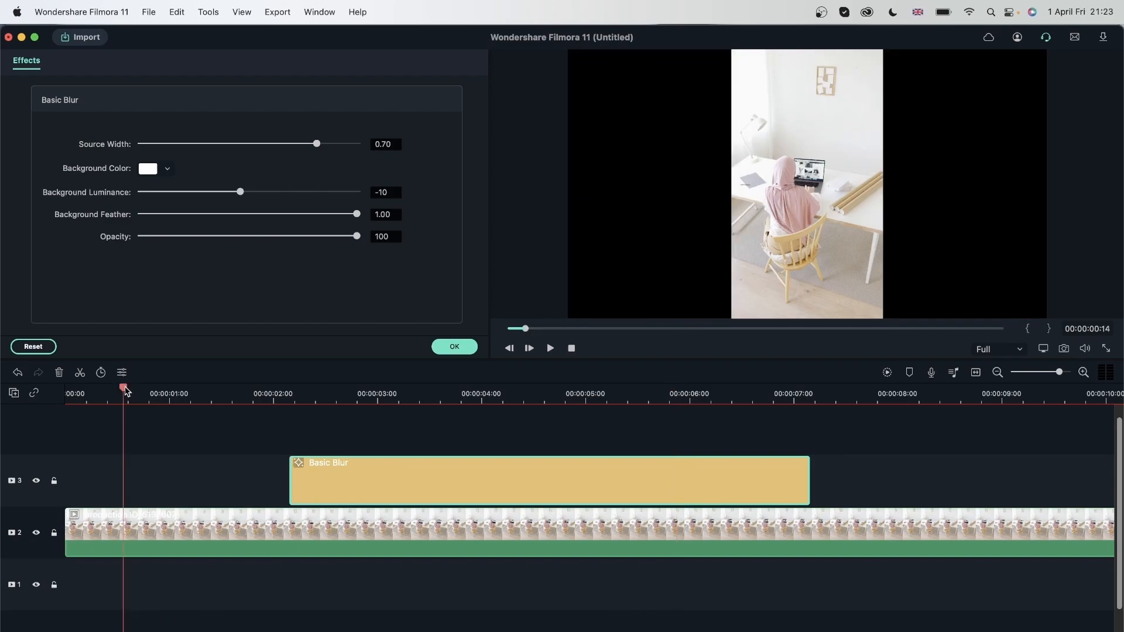
pyautogui.press('space')
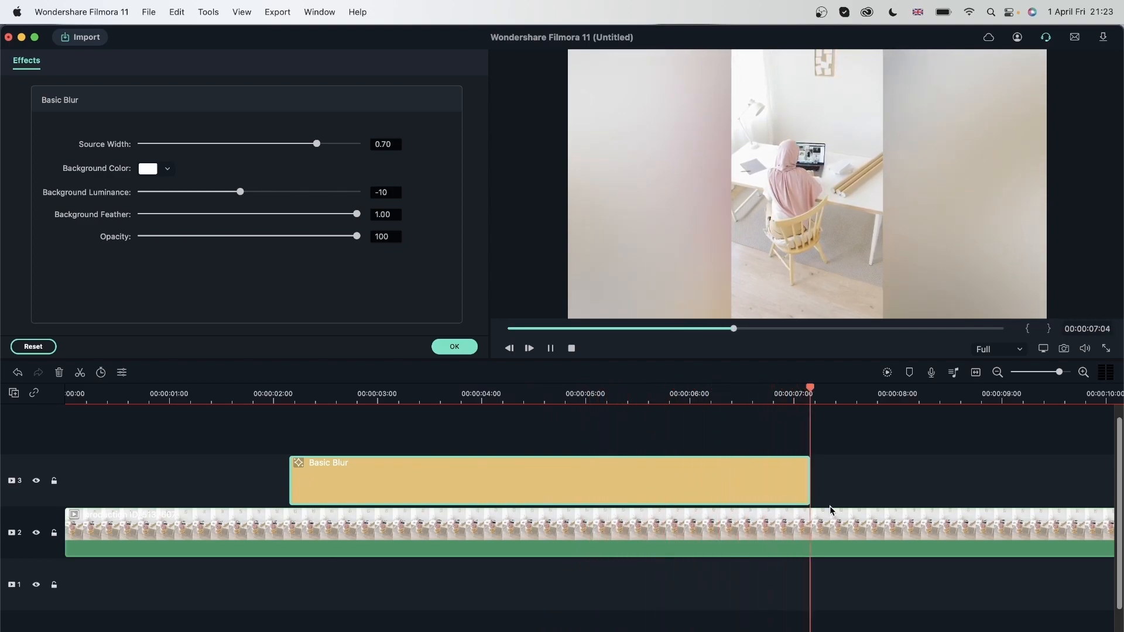
pyautogui.press('space')
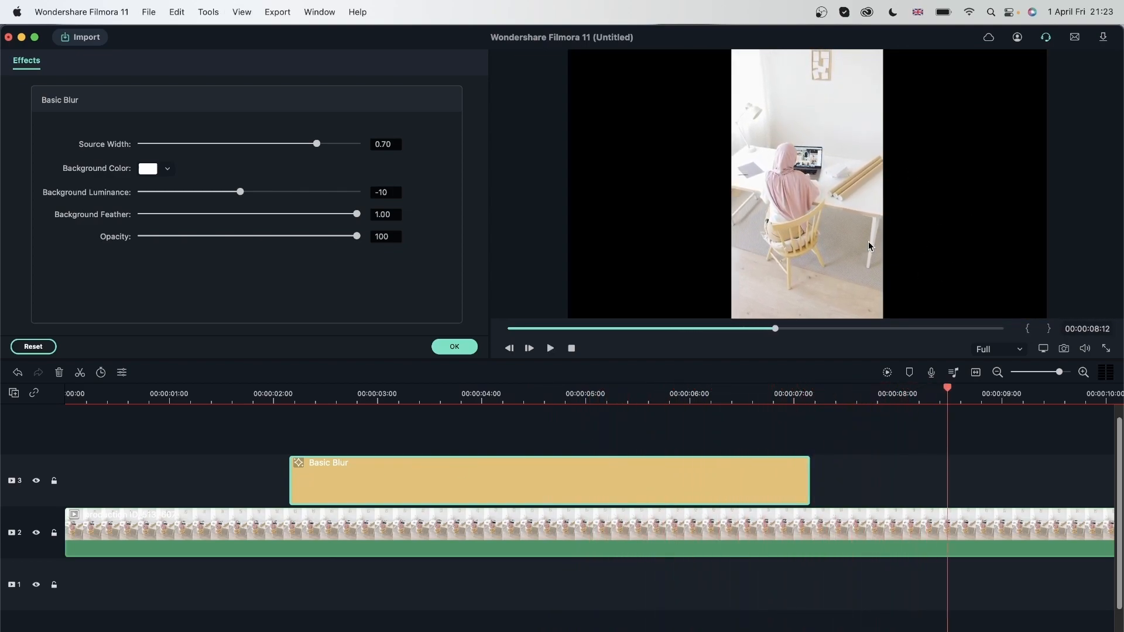
# Step: Move the Basic Blur filter to the timeline start, and split the vertical clip at 00:00:05:18, deleting the part after the cut
pyautogui.moveTo(351, 487); pyautogui.dragTo(80, 484)
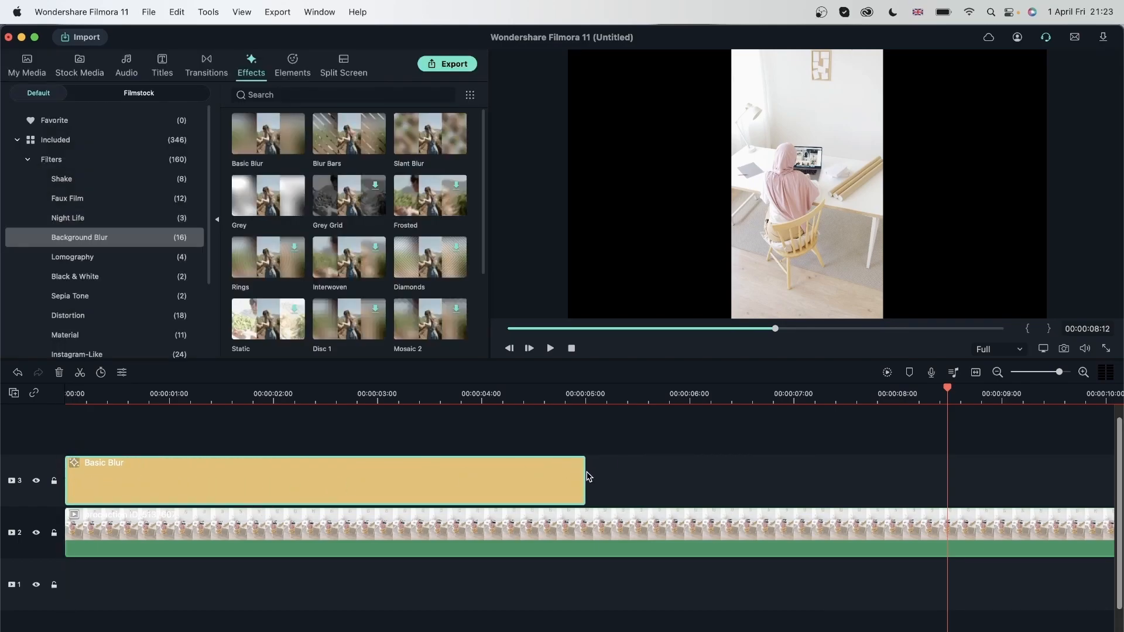
pyautogui.click(660, 389)
pyautogui.click(718, 543)
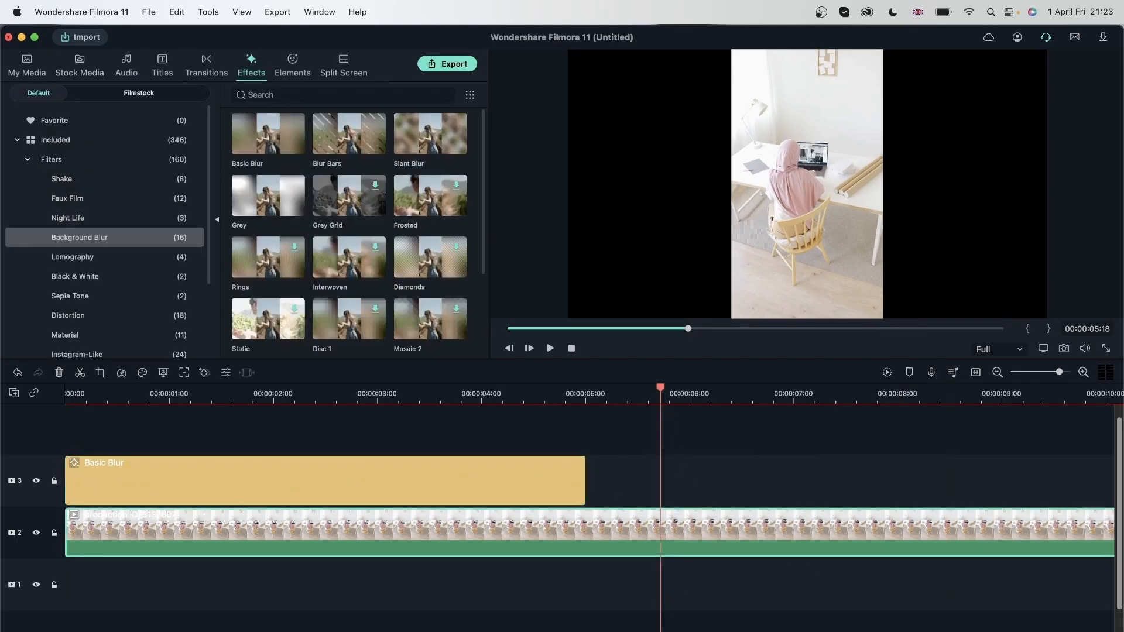
pyautogui.press('super+b')
pyautogui.click(60, 373)
# Step: Extend the Basic Blur filter to the end of the trimmed vertical clip and preview a frame inside it
pyautogui.click(530, 476)
pyautogui.moveTo(582, 475); pyautogui.dragTo(656, 476)
pyautogui.click(539, 394)
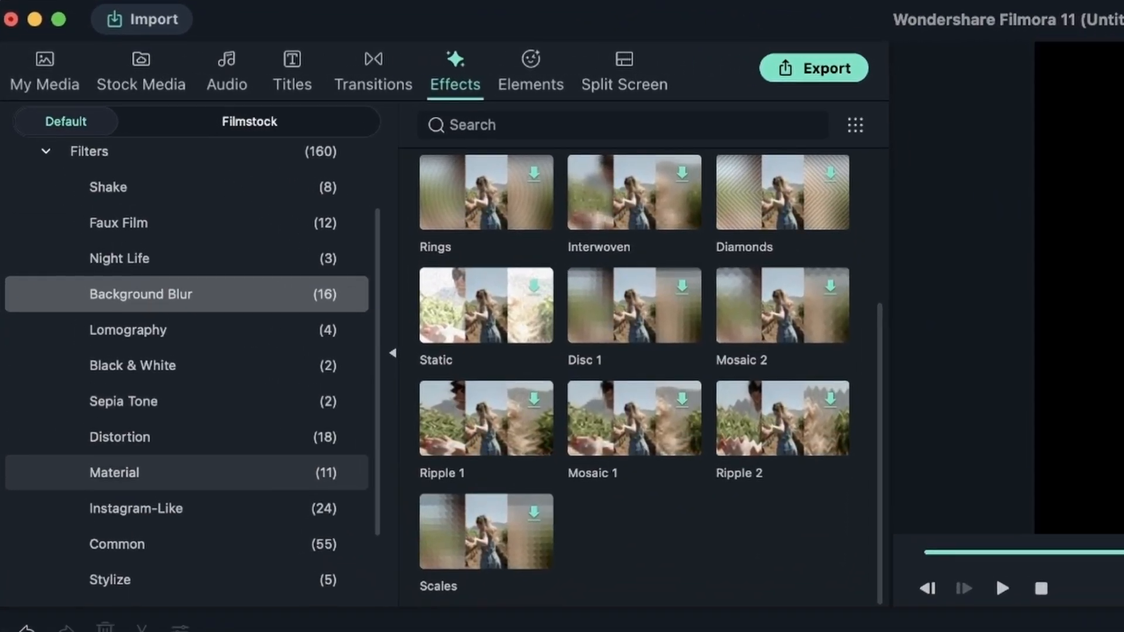
# Step: Replace Basic Blur with the Chromatic Aberration filter from the Distortion category across the whole clip and play it from the start
pyautogui.click(235, 437)
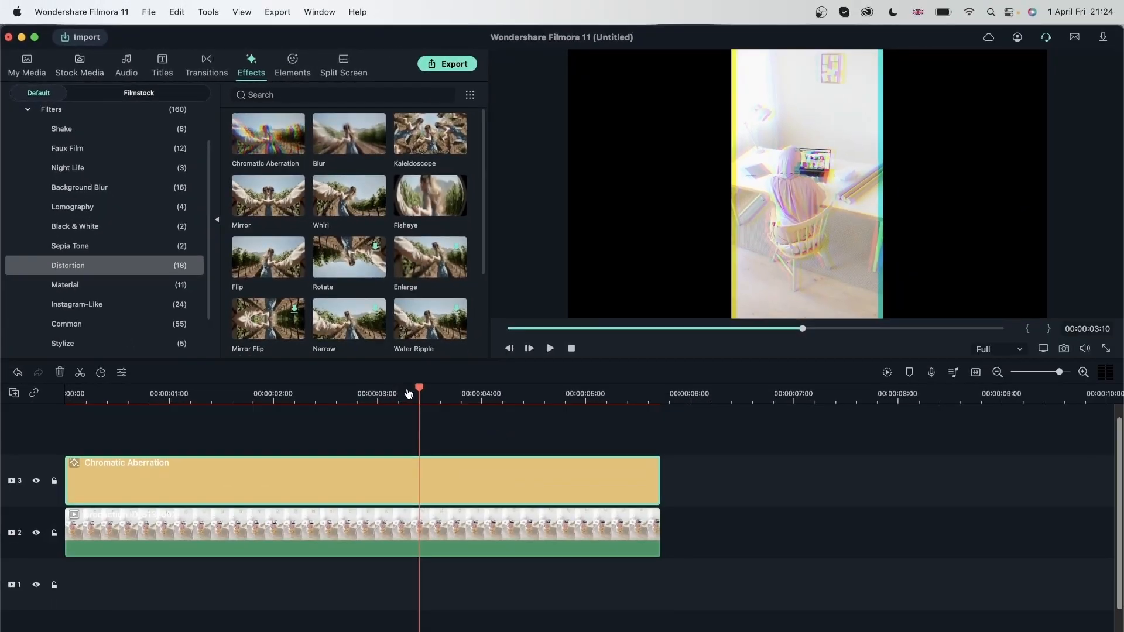
pyautogui.moveTo(426, 391); pyautogui.dragTo(63, 444)
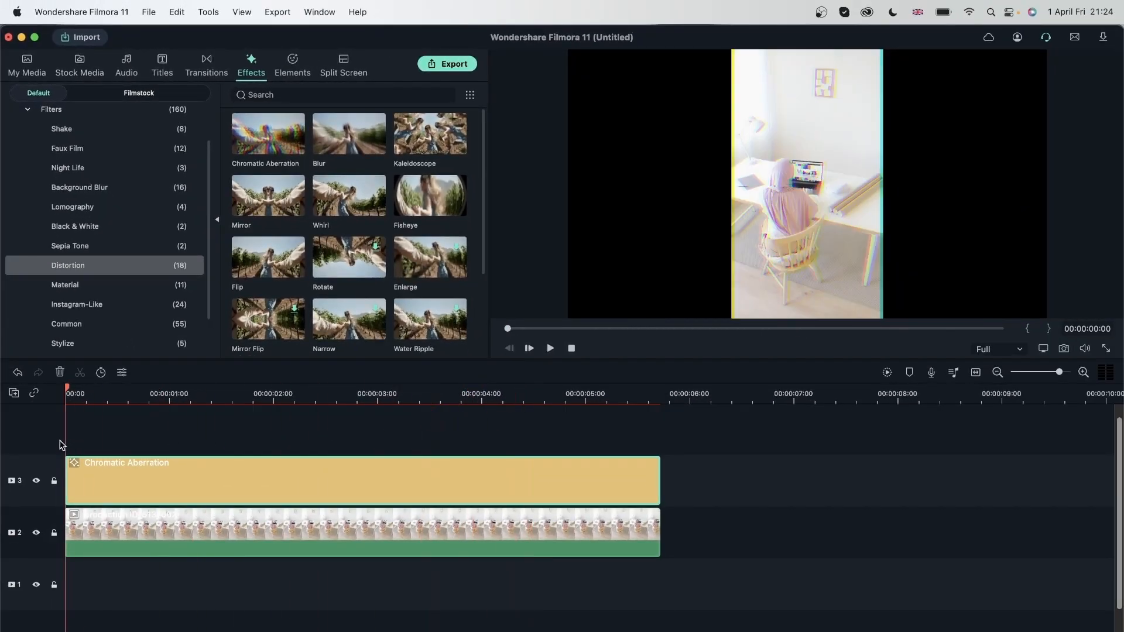
pyautogui.press('space')
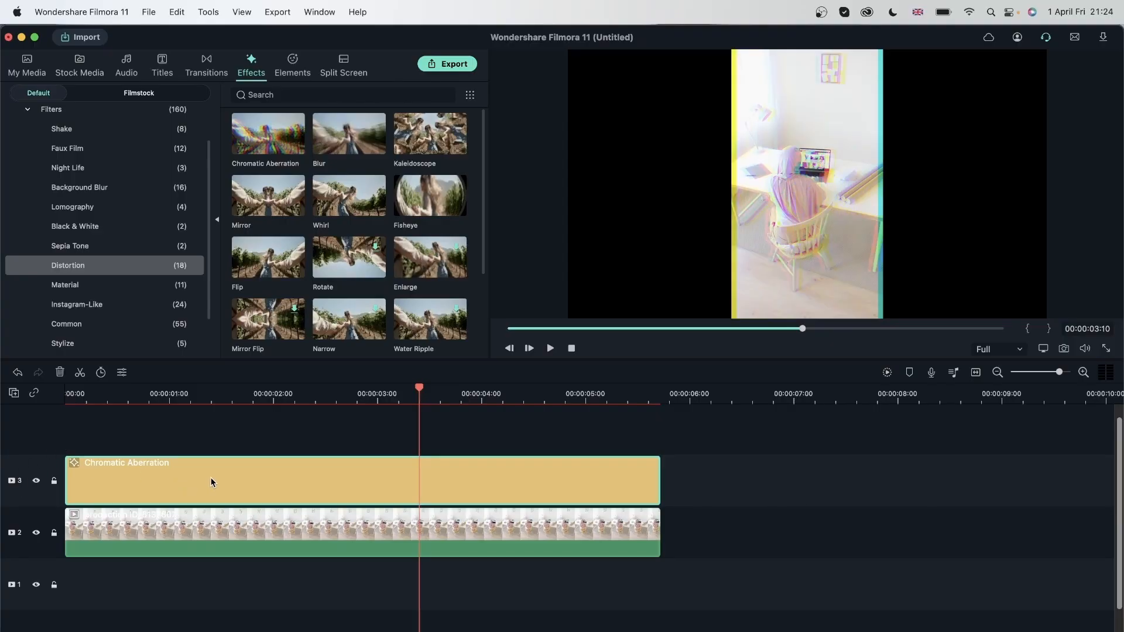
# Step: Open the Chromatic Aberration settings and try Fade at 0.26 before returning it to 1.00
pyautogui.doubleClick(210, 476)
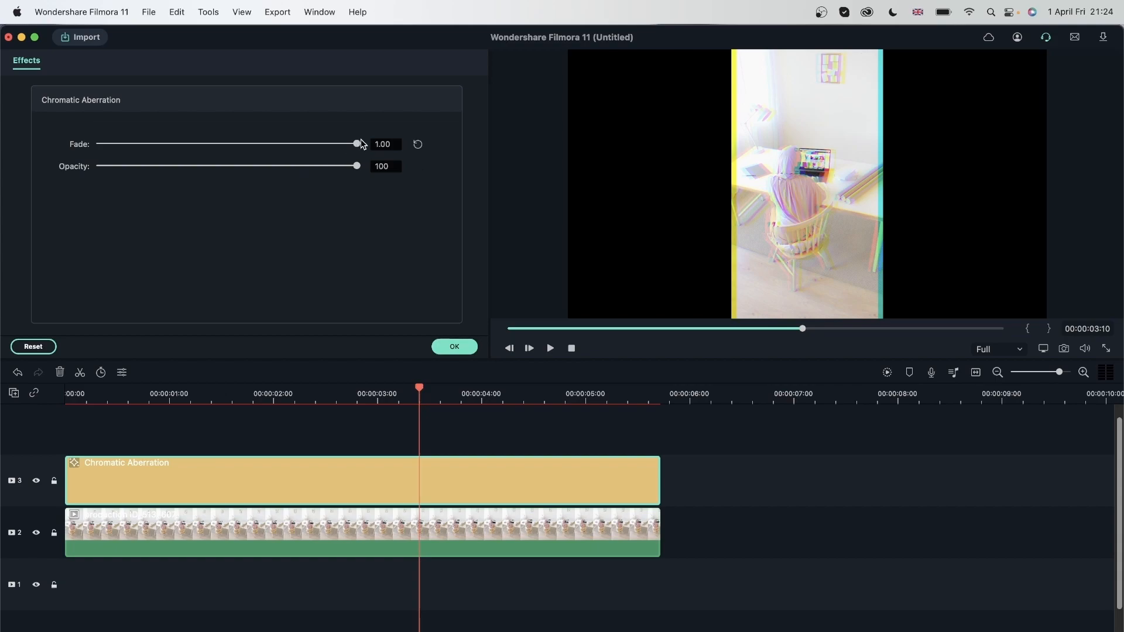
pyautogui.moveTo(357, 146); pyautogui.dragTo(165, 158)
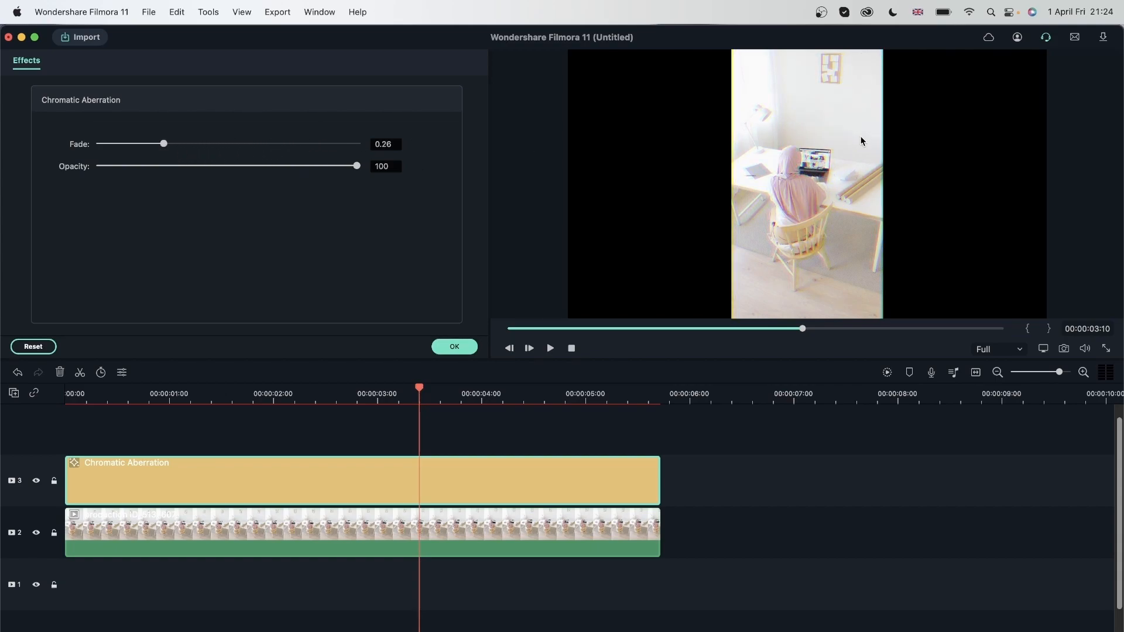
pyautogui.click(354, 144)
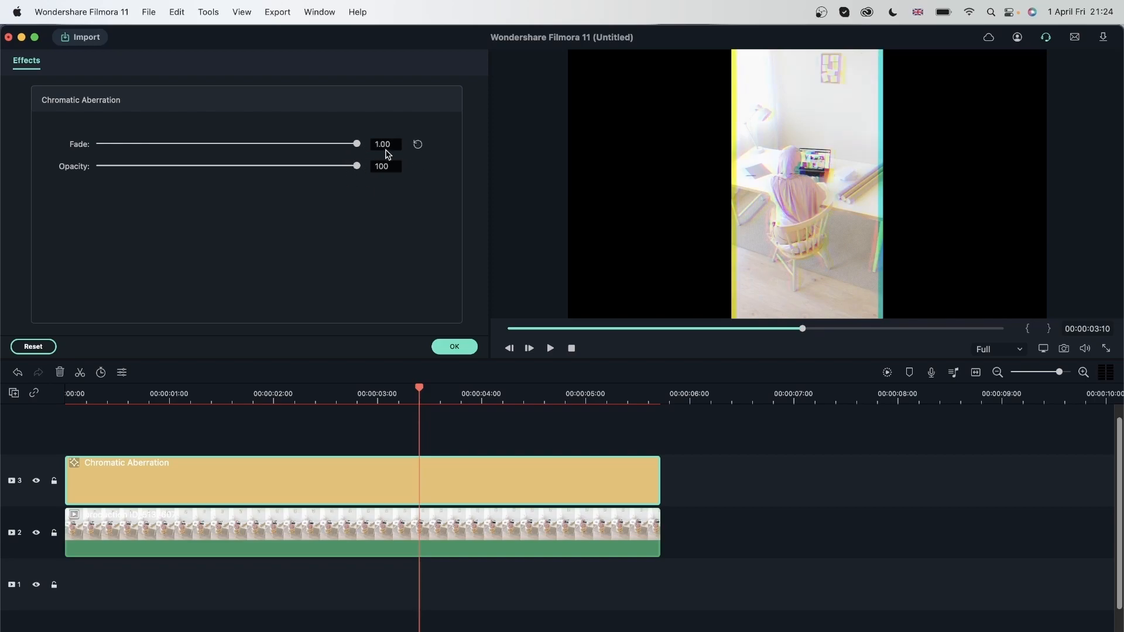
# Step: Play the Chromatic Aberration effect from 00:00:01:14 and stop on the frame at 00:00:03:07
pyautogui.click(227, 391)
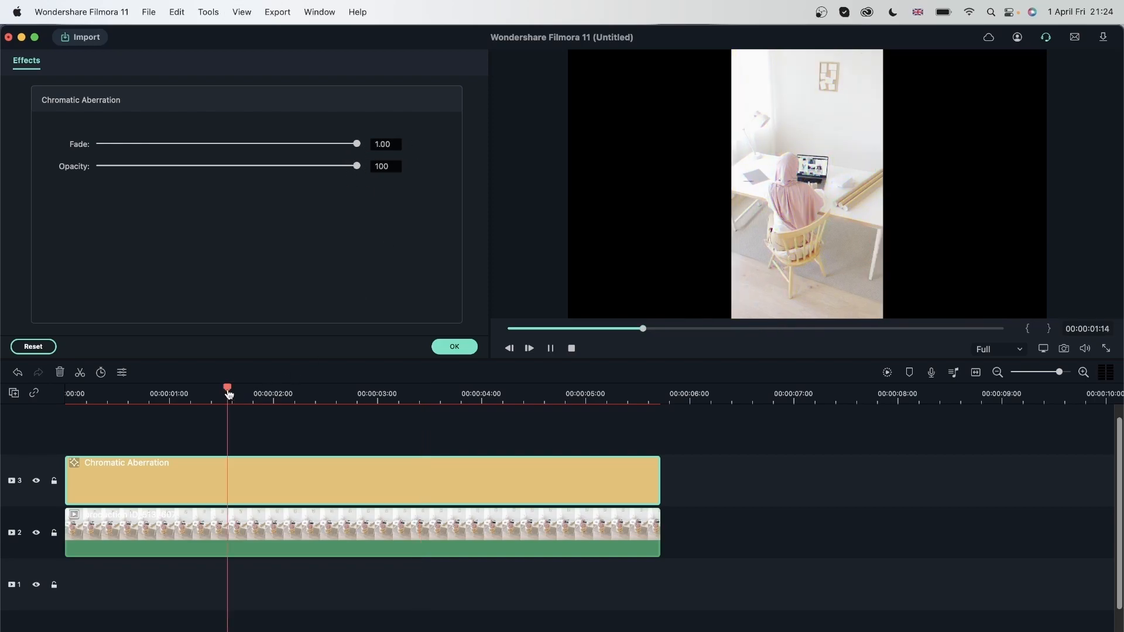
pyautogui.press('space')
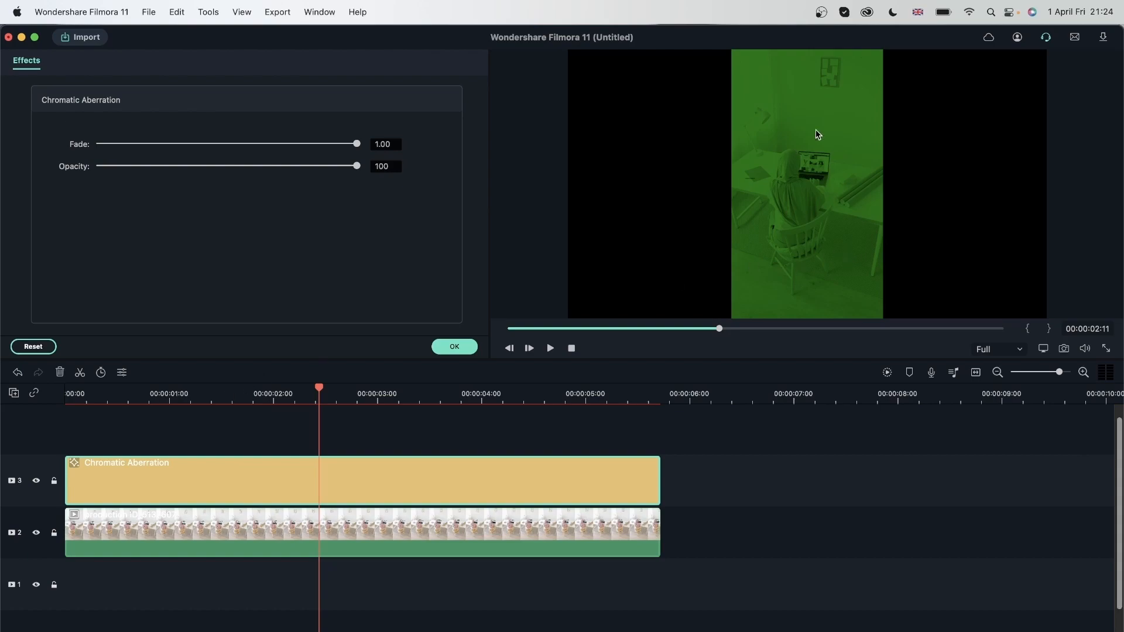
pyautogui.press('space')
pyautogui.press('space')
pyautogui.moveTo(428, 390); pyautogui.dragTo(410, 394)
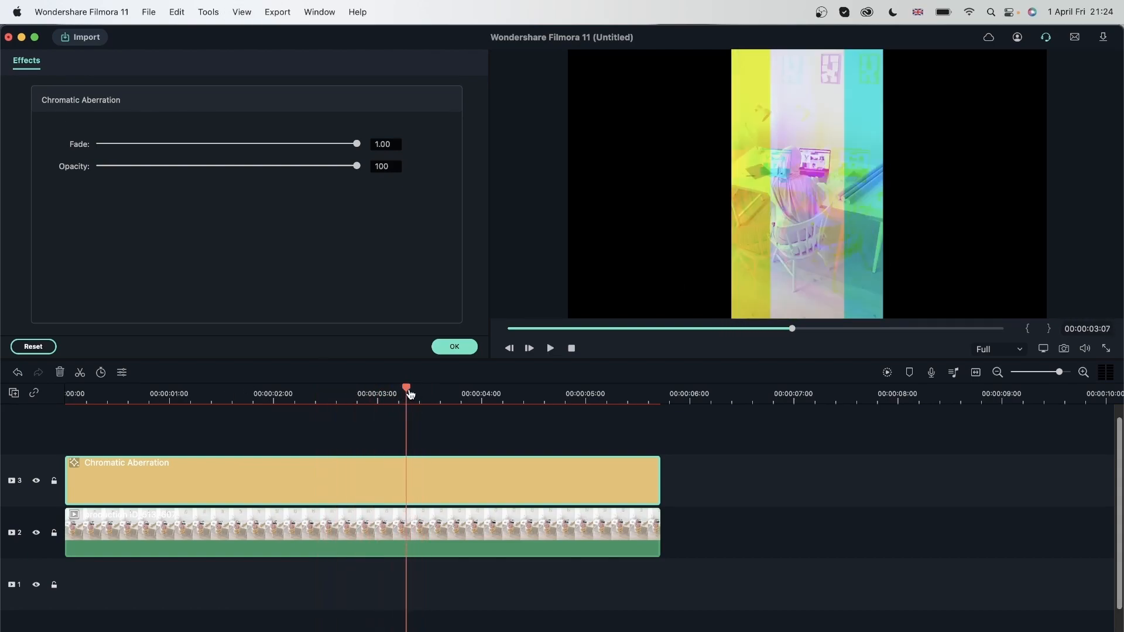
# Step: Lower the Chromatic Aberration Fade to 0.00, raise it to 0.09 and then slightly higher, and replay the effect
pyautogui.moveTo(356, 144); pyautogui.dragTo(85, 147)
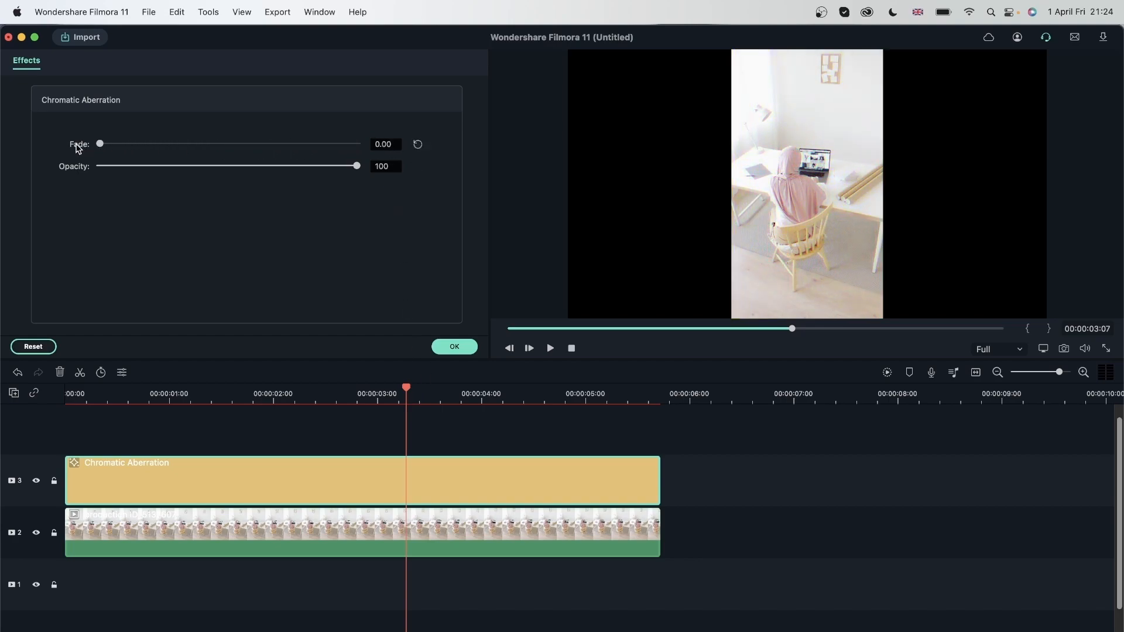
pyautogui.moveTo(85, 146); pyautogui.dragTo(117, 164)
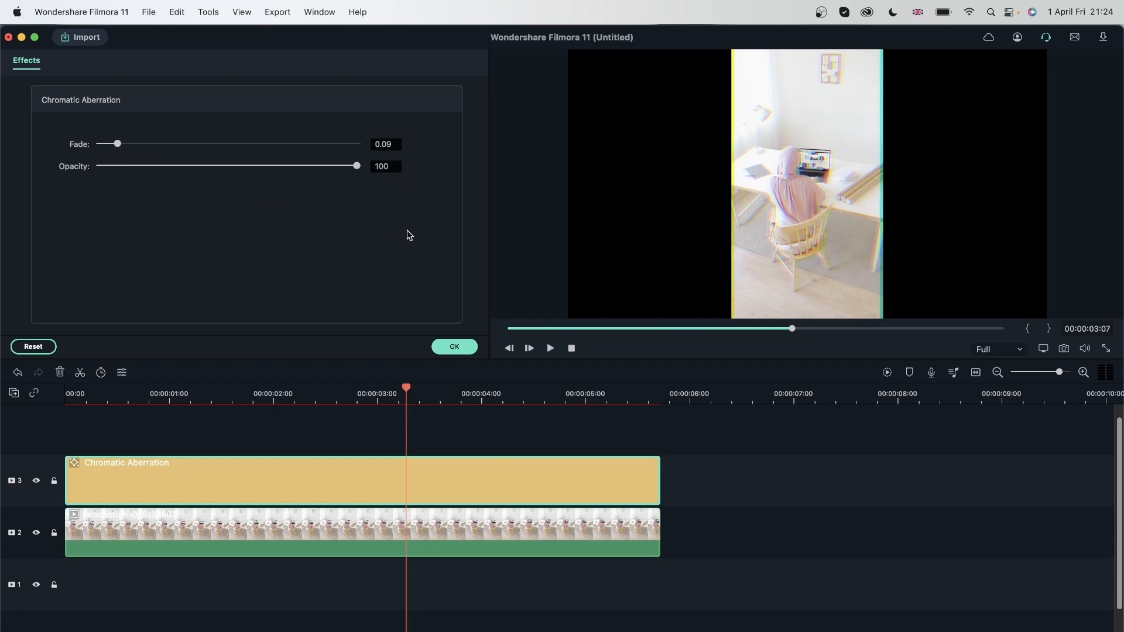
pyautogui.moveTo(356, 165); pyautogui.dragTo(408, 177)
pyautogui.moveTo(117, 144); pyautogui.dragTo(124, 144)
pyautogui.click(321, 392)
pyautogui.press('space')
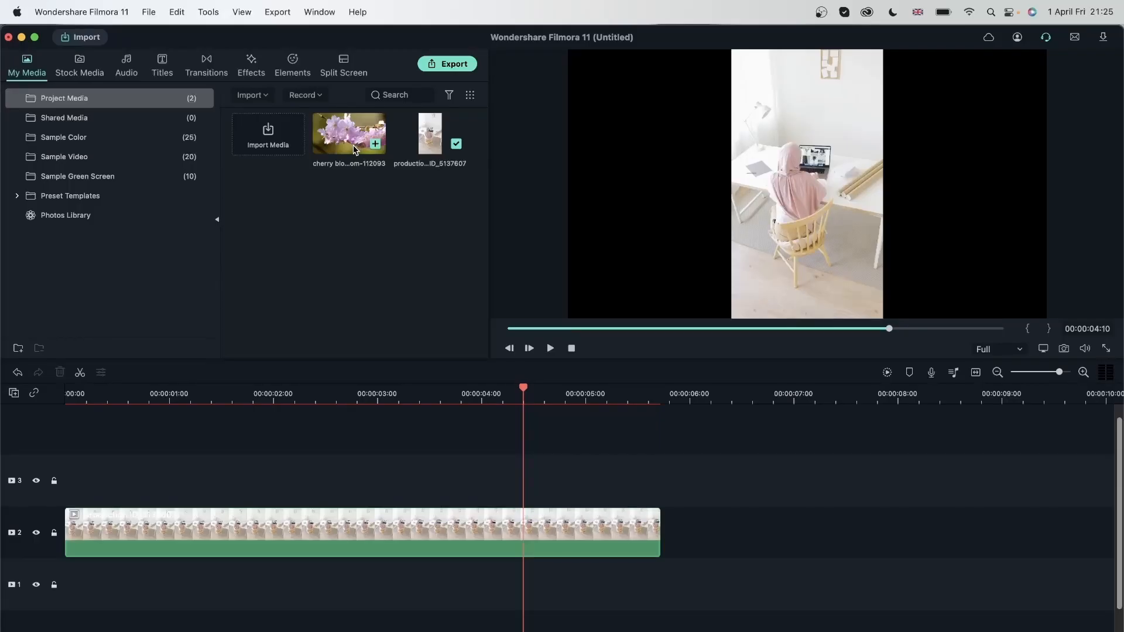
# Step: Place the cherry blossom clip after the vertical clip on video track 2 and delete the vertical clip
pyautogui.click(346, 141)
pyautogui.moveTo(346, 141); pyautogui.dragTo(673, 532)
pyautogui.click(588, 533)
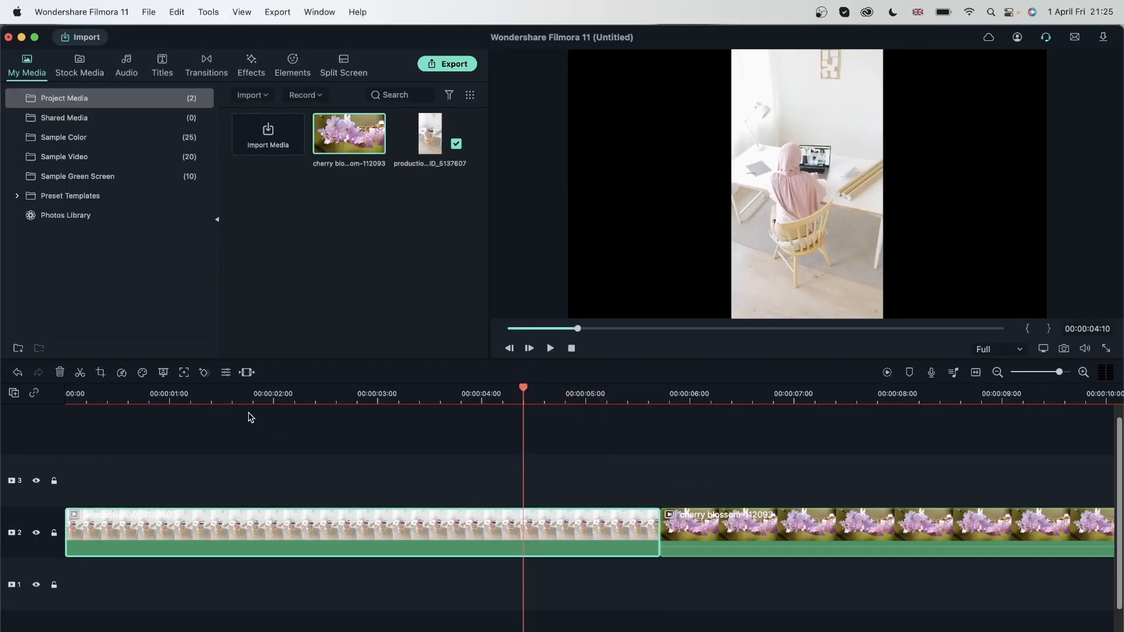
pyautogui.click(59, 372)
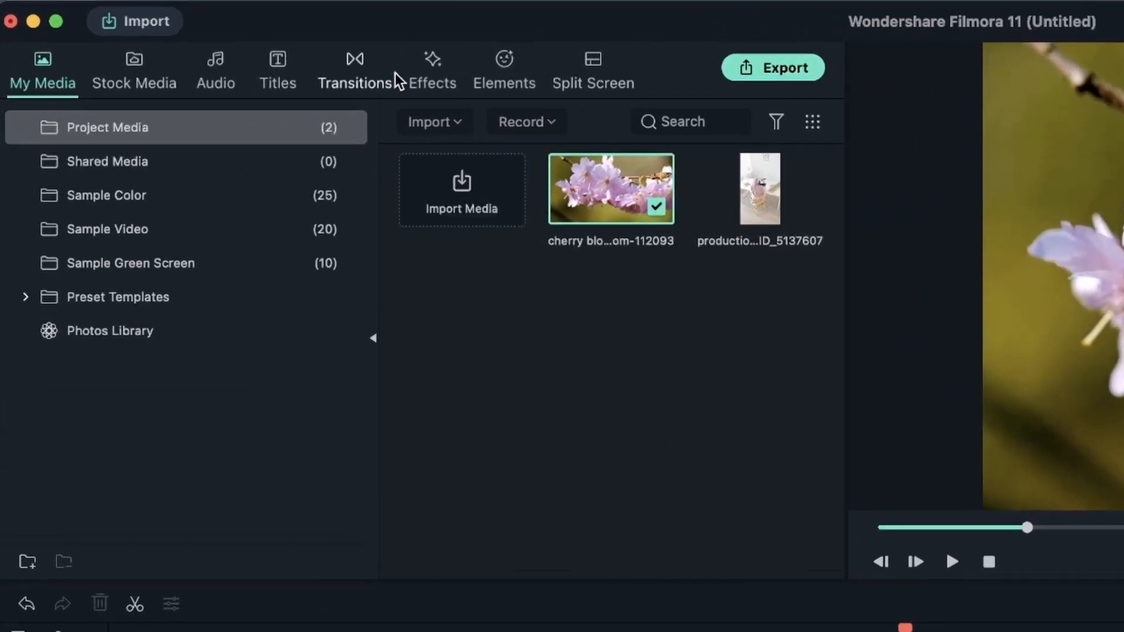
# Step: Open the Instagram-Like filter category in the effects library and look through its filters
pyautogui.click(251, 69)
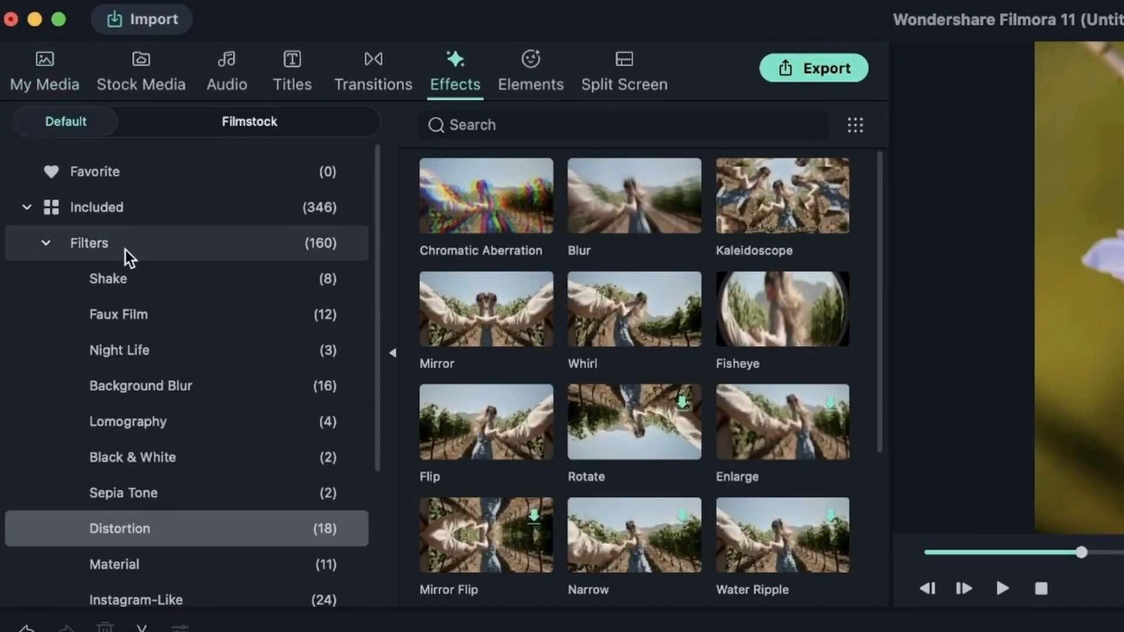
pyautogui.scroll(-3, 77, 234)
pyautogui.click(77, 250)
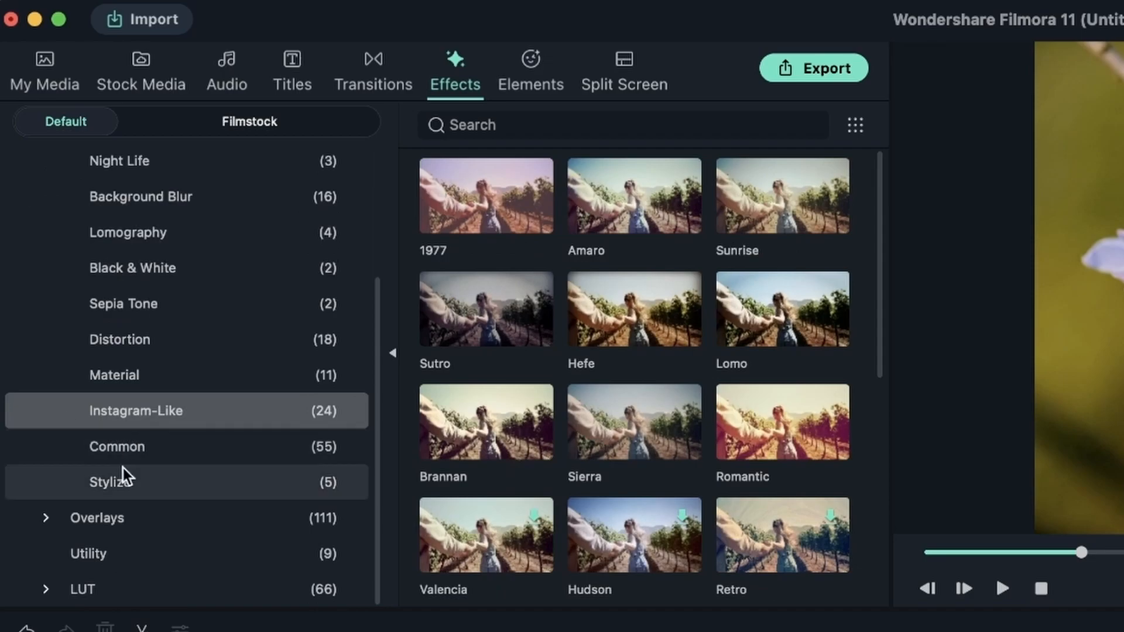
pyautogui.scroll(-8, 679, 322)
pyautogui.scroll(8, 676, 325)
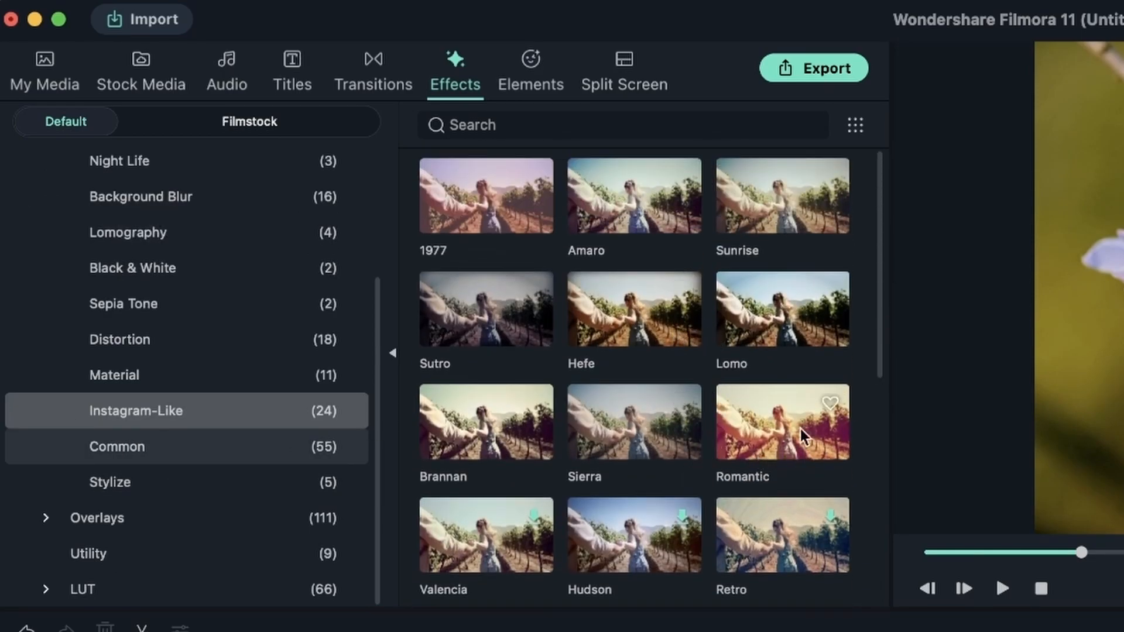
# Step: Preview the Romantic filter, try it on video track 3 above the cherry blossom clip, and delete it
pyautogui.click(758, 481)
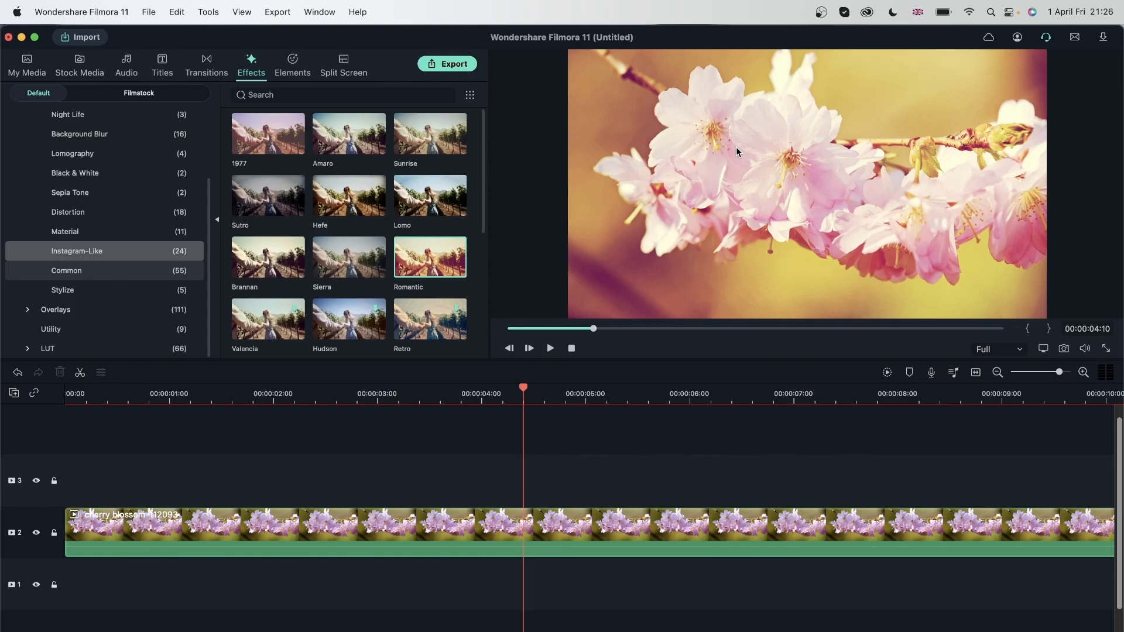
pyautogui.moveTo(403, 396); pyautogui.dragTo(452, 424)
pyautogui.moveTo(430, 266); pyautogui.dragTo(410, 480)
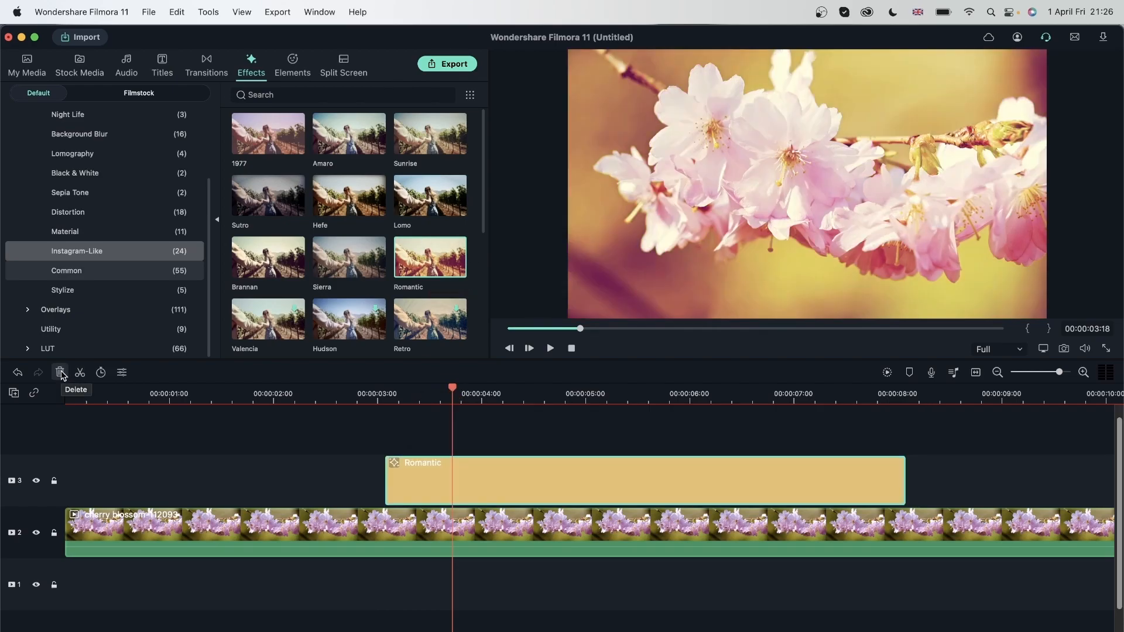
pyautogui.click(60, 372)
# Step: Add the Aegean filter on video track 3 above the cherry blossom clip and view the frame at 00:00:03:08
pyautogui.scroll(-5, 378, 301)
pyautogui.scroll(-2, 378, 302)
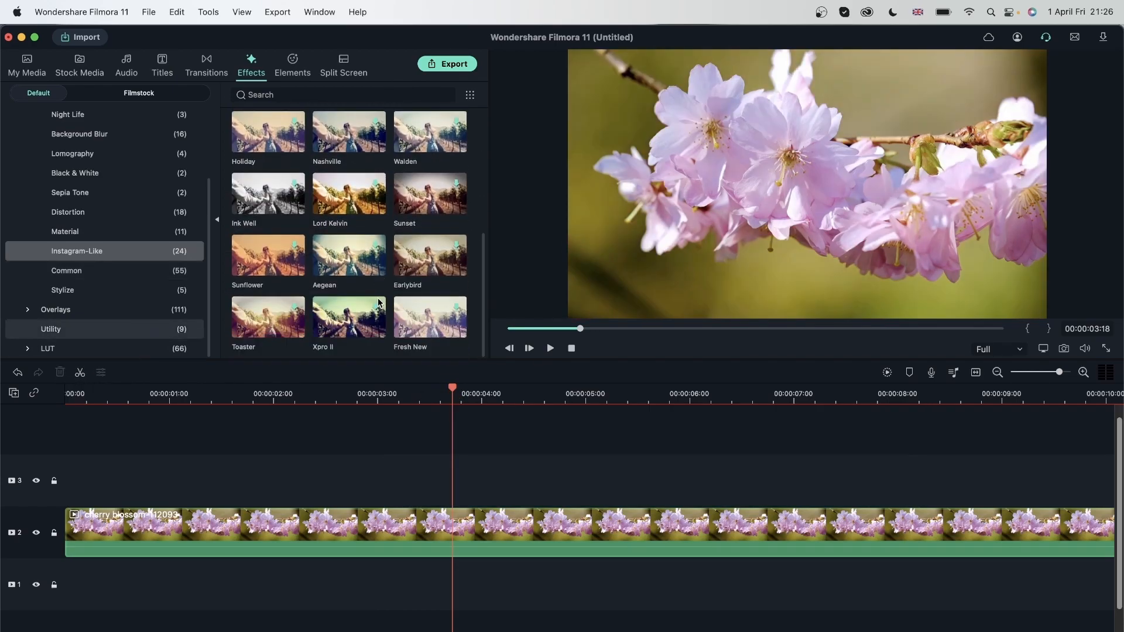
pyautogui.moveTo(378, 249); pyautogui.dragTo(359, 481)
pyautogui.click(536, 485)
pyautogui.moveTo(455, 391); pyautogui.dragTo(414, 445)
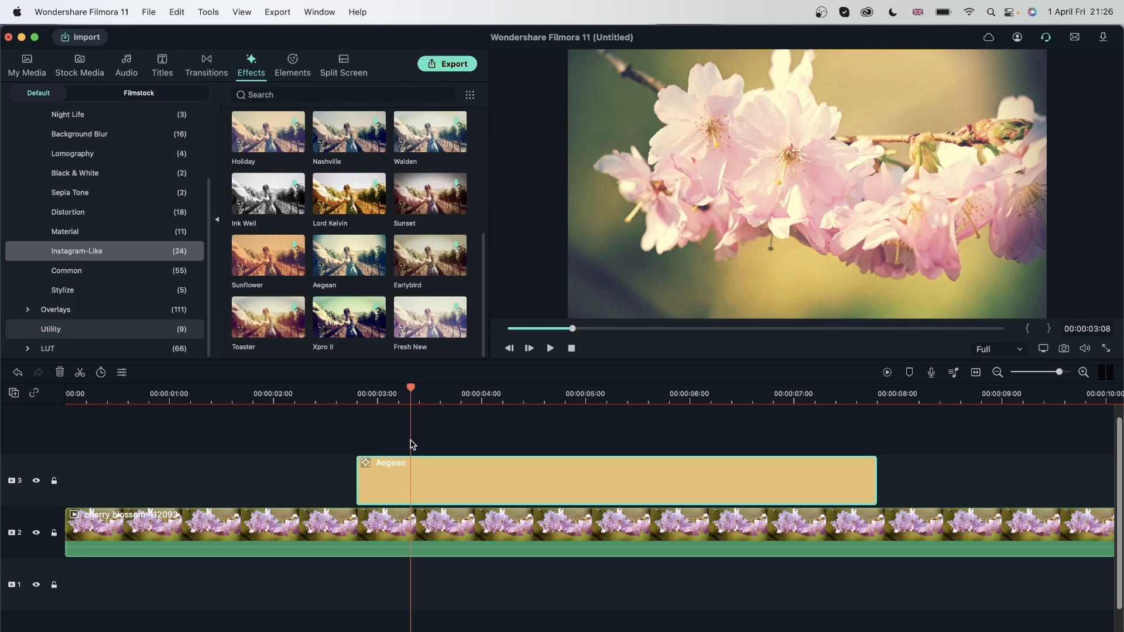
# Step: Delete the Aegean filter, try the Lomography filter Purple Lomo on video track 3 above the cherry blossom clip, and delete it
pyautogui.press('Delete')
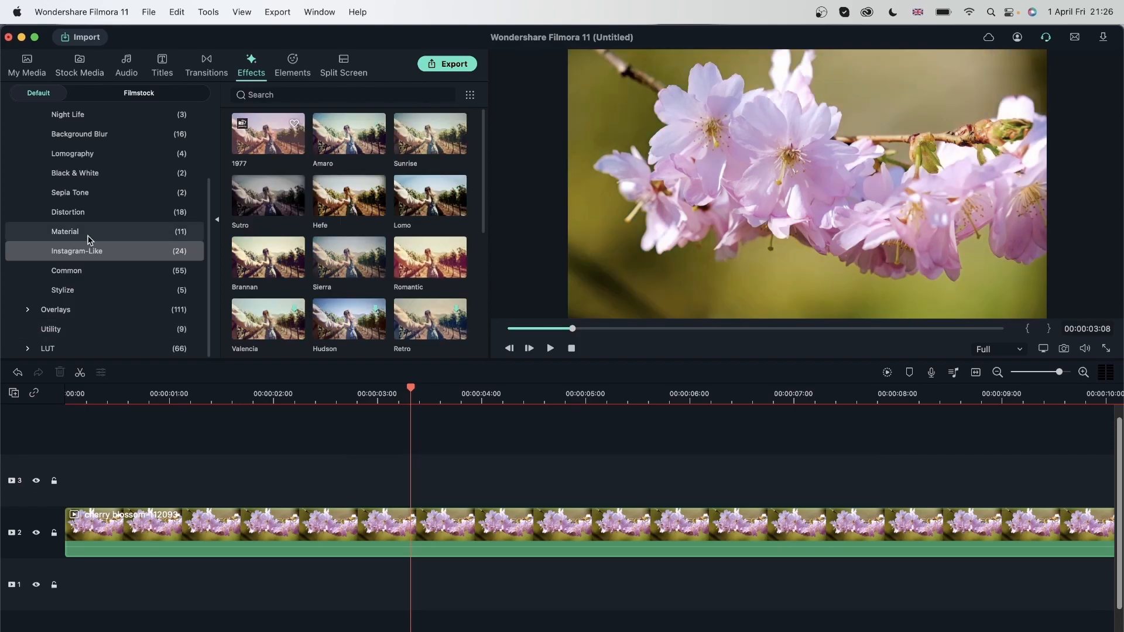
pyautogui.click(89, 271)
pyautogui.click(107, 153)
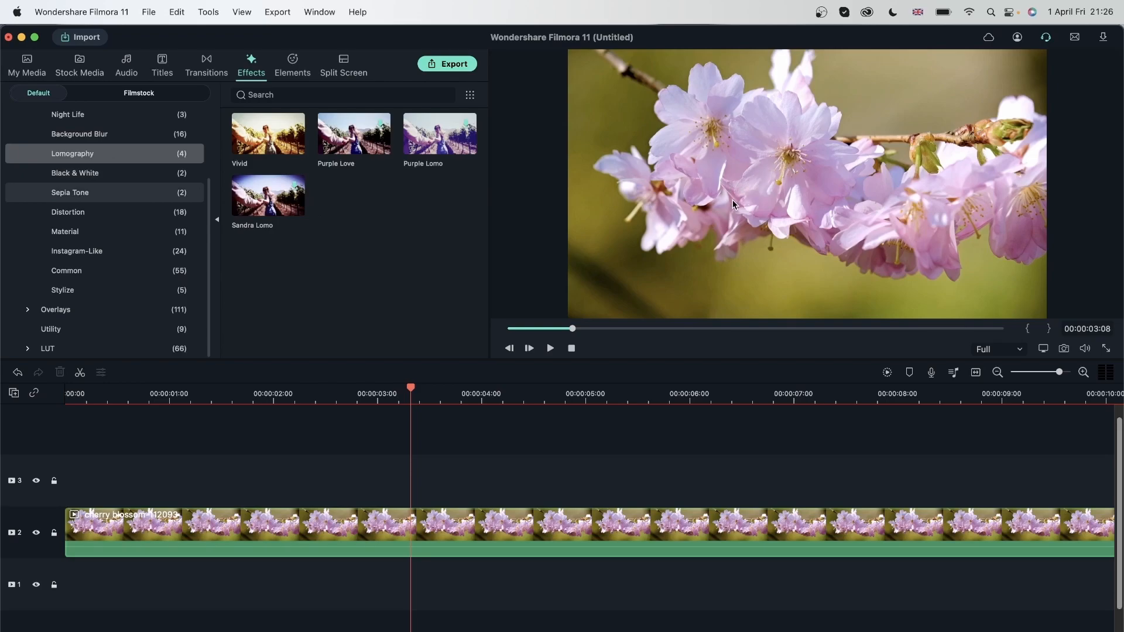
pyautogui.moveTo(469, 135); pyautogui.dragTo(325, 473)
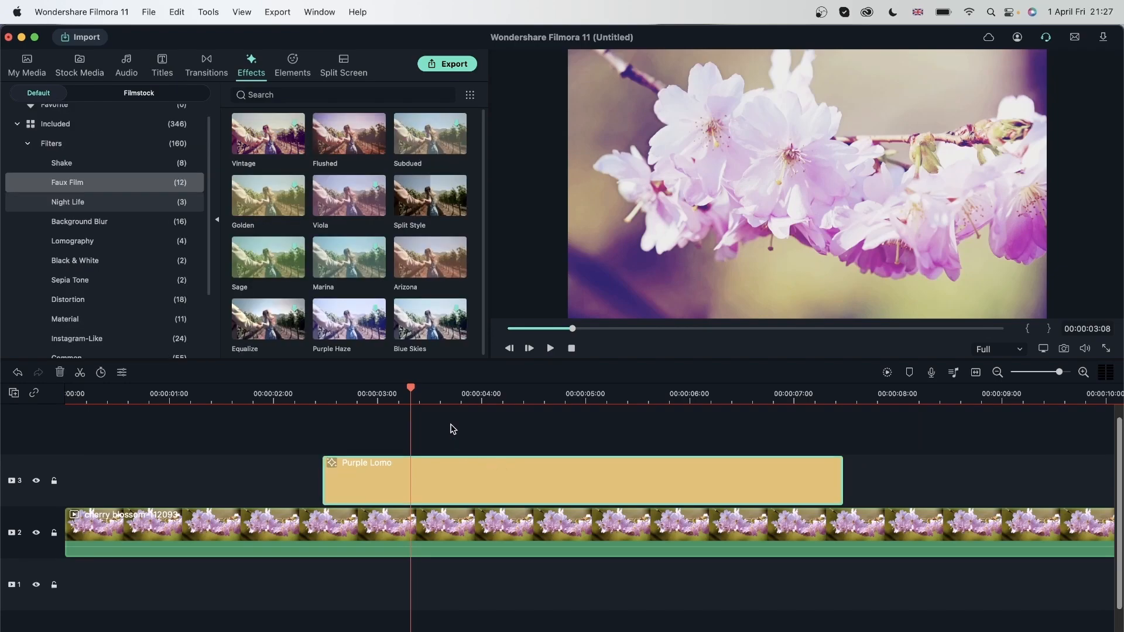
pyautogui.press('Delete')
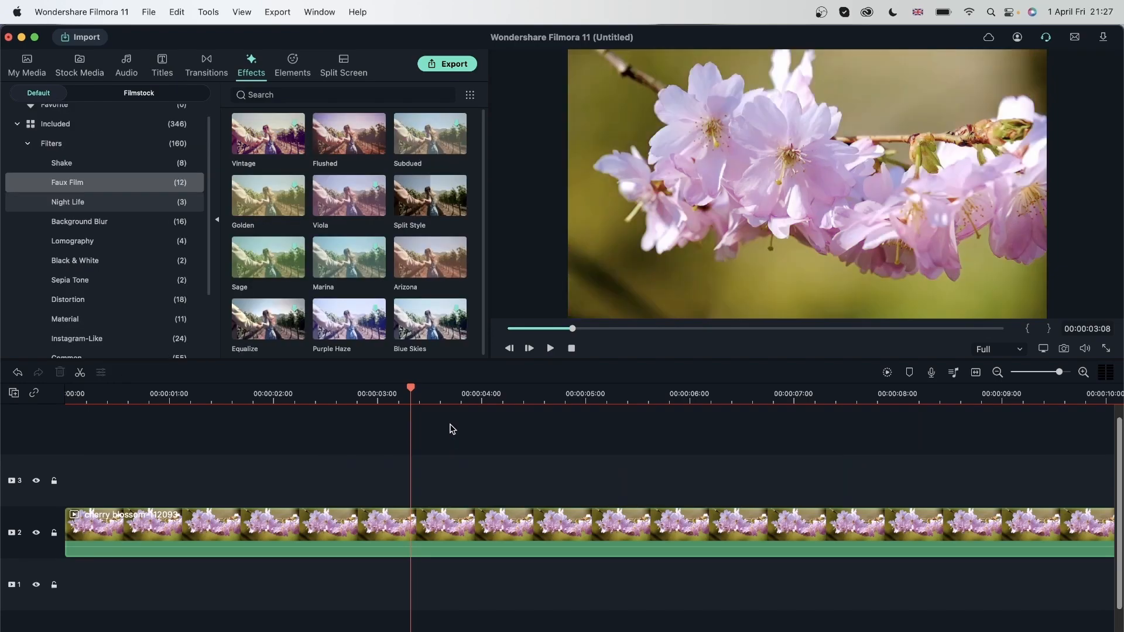
# Step: Try the Faux Film filter Marina on video track 3 above the cherry blossom clip and view frames beneath it
pyautogui.moveTo(346, 276); pyautogui.dragTo(319, 485)
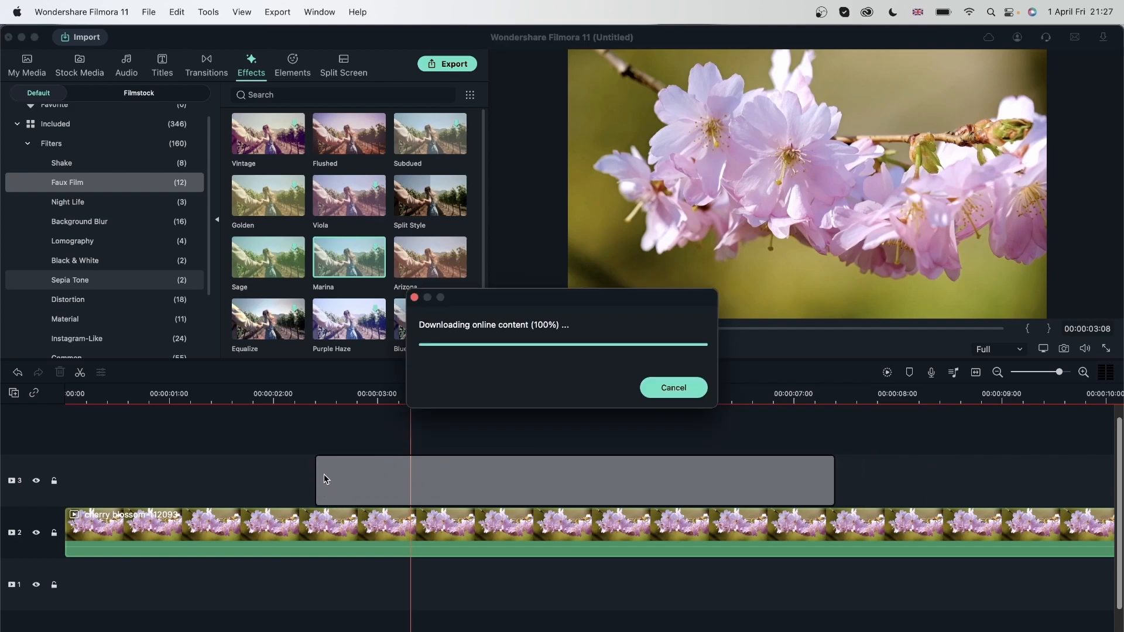
pyautogui.moveTo(412, 384); pyautogui.dragTo(352, 387)
pyautogui.moveTo(365, 454); pyautogui.dragTo(653, 491)
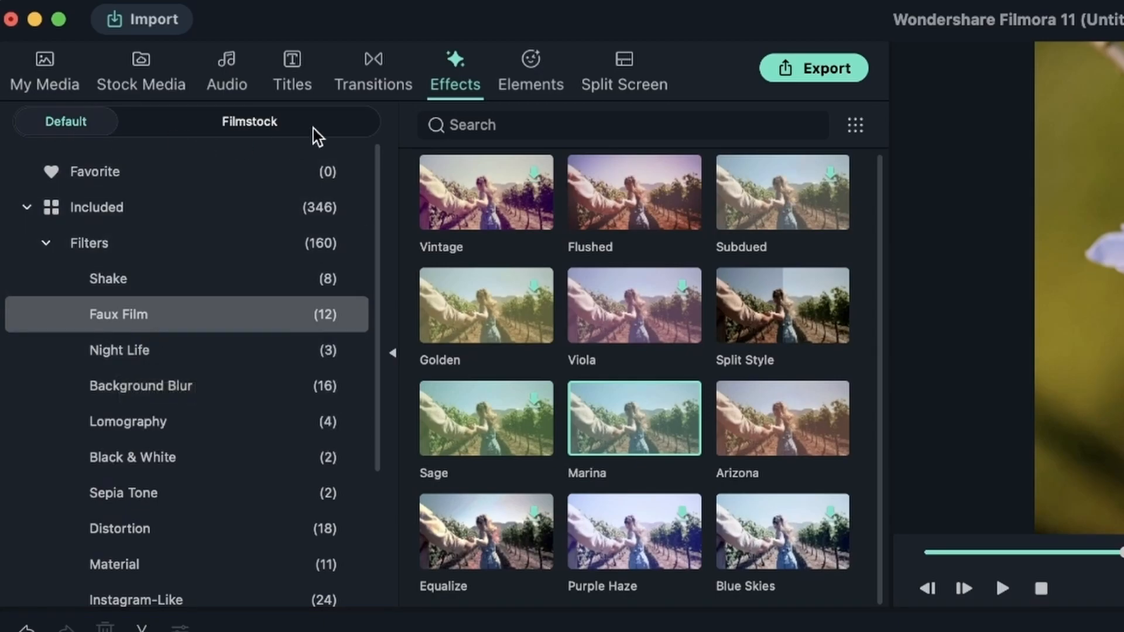
# Step: Open the Filmstock effects and look through their list of categories
pyautogui.click(267, 121)
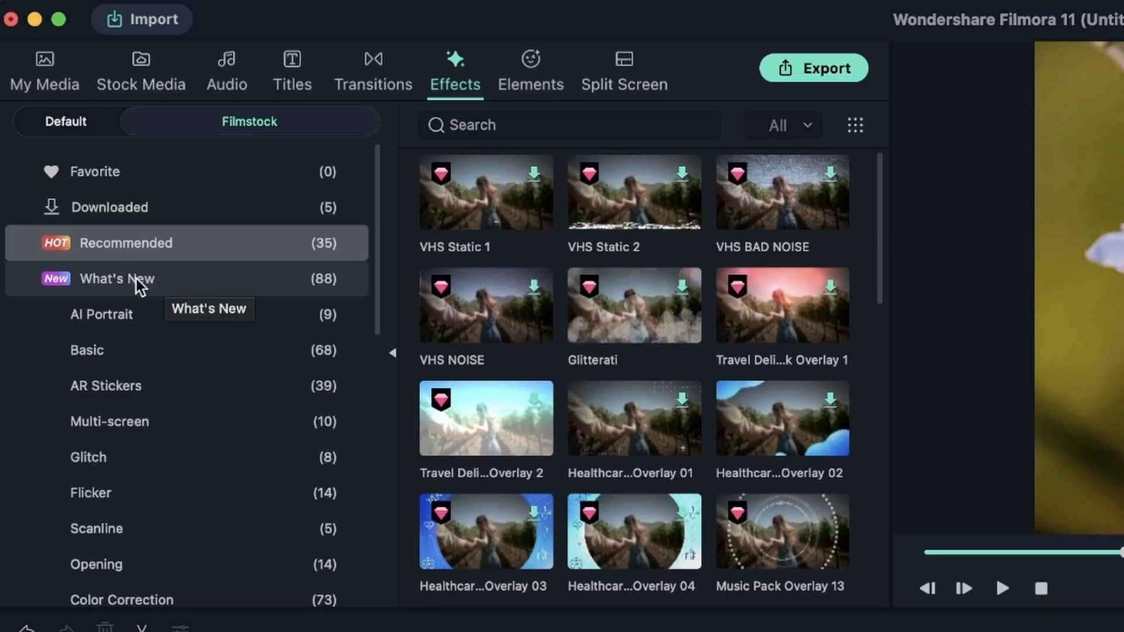
pyautogui.scroll(-5, 194, 304)
pyautogui.scroll(-8, 202, 327)
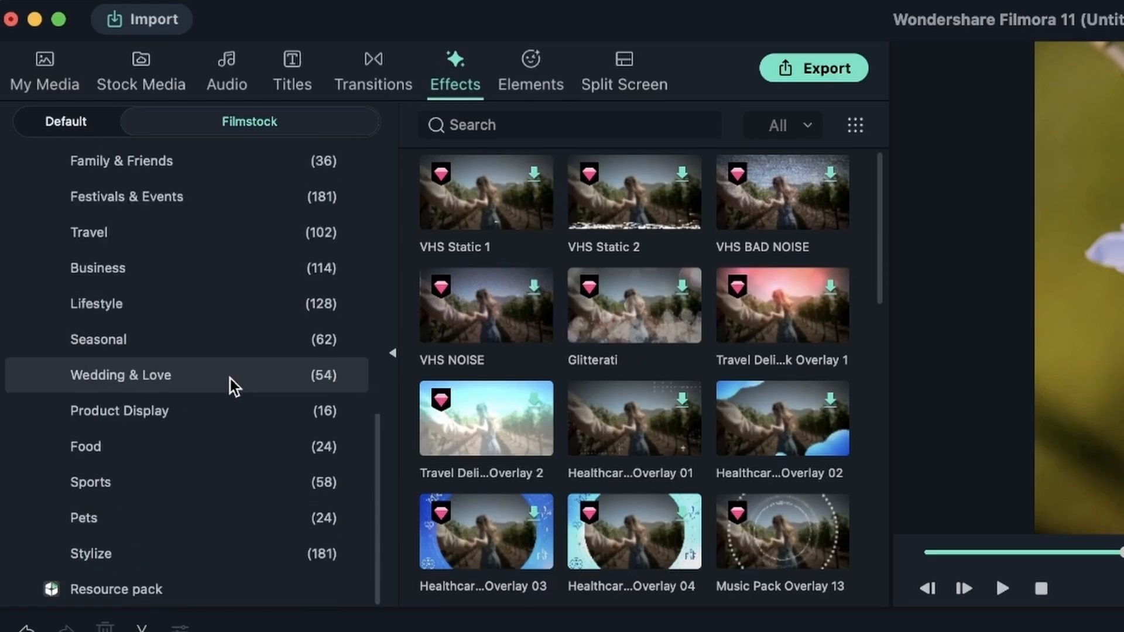
pyautogui.scroll(15, 235, 359)
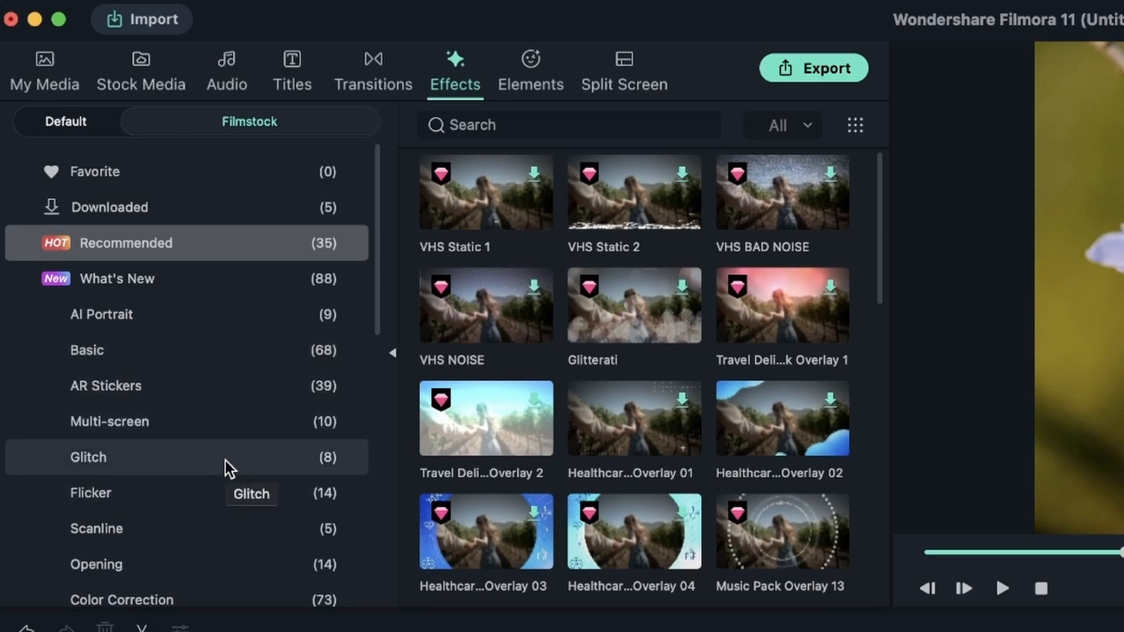
pyautogui.click(237, 126)
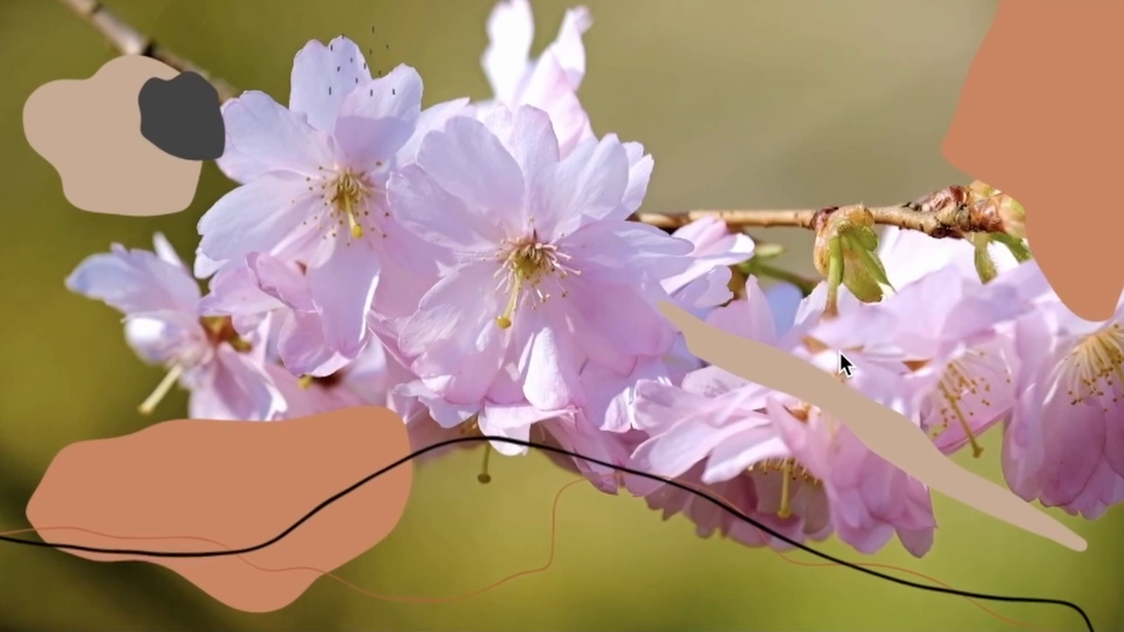
# Step: Leave the full-screen preview and place the Makeup Blush Overlay 01 effect on video track 3 above the cherry blossom clip
pyautogui.press('Escape')
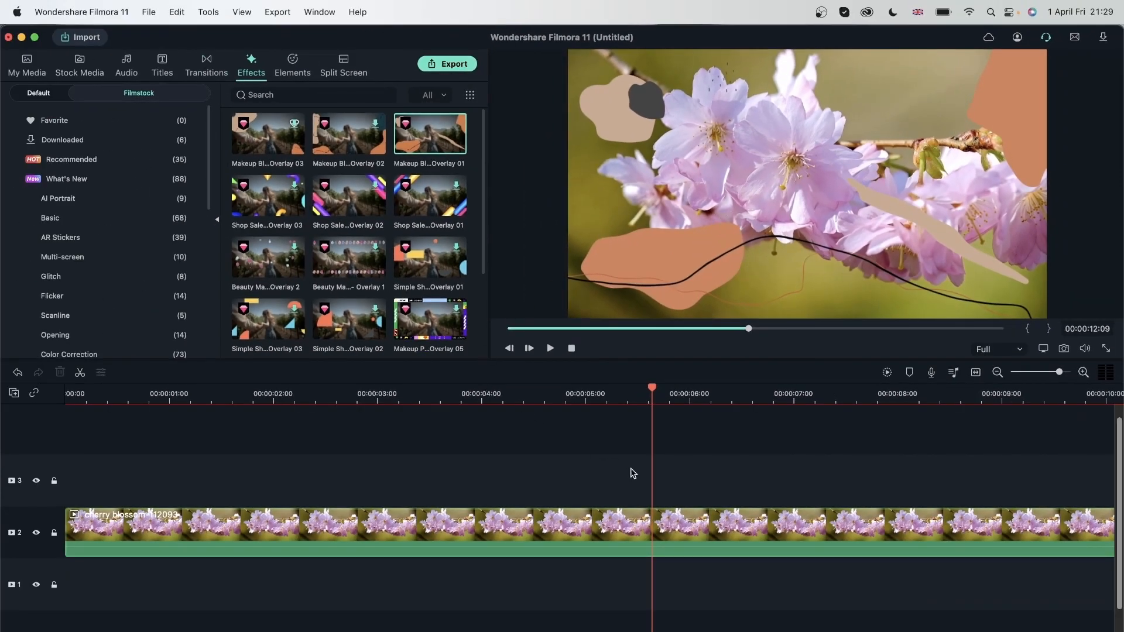
pyautogui.hscroll(2, 538, 471)
pyautogui.scroll(1, 537, 472)
pyautogui.hscroll(-2, 540, 473)
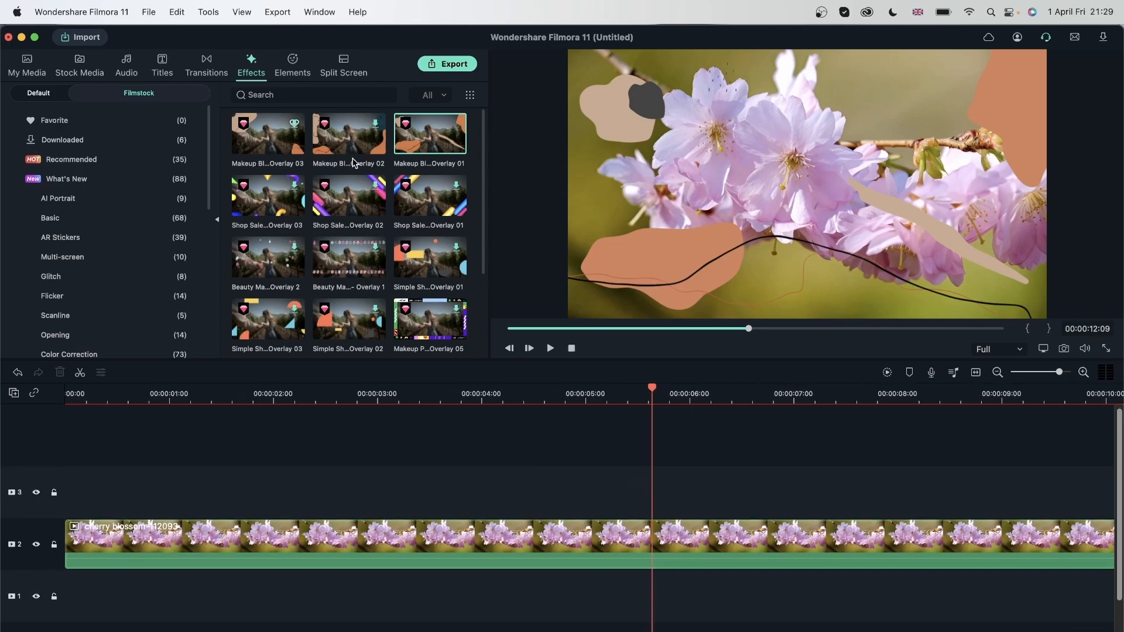
pyautogui.moveTo(426, 156); pyautogui.dragTo(510, 490)
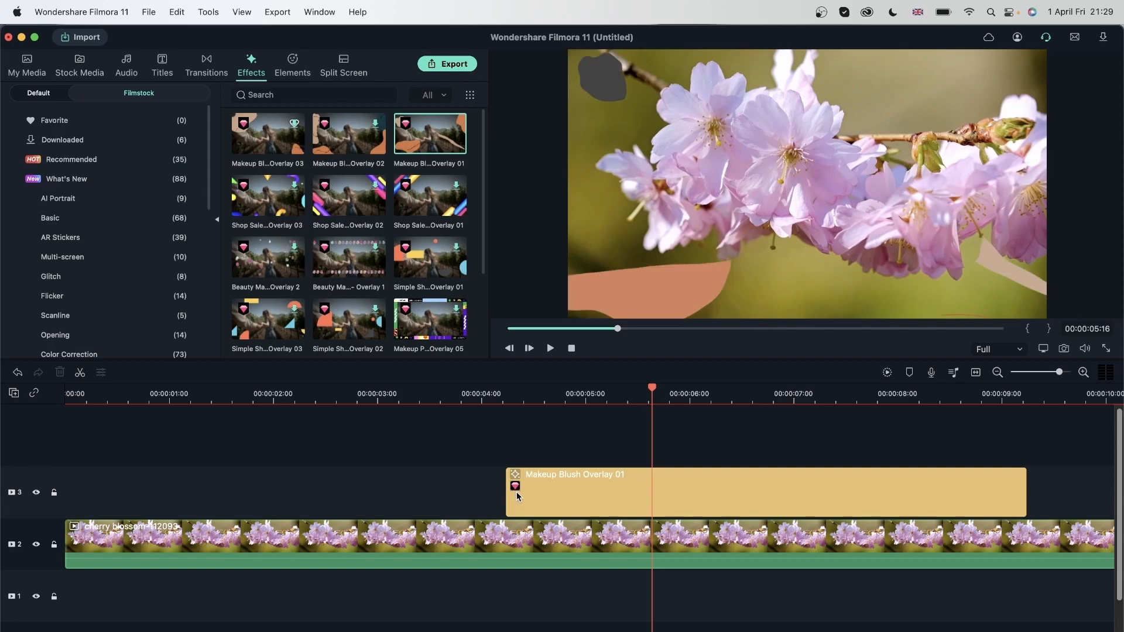
# Step: Place the default Faux Film filter Flushed before the Makeup Blush overlay on video track 3 and compare frames under both effects
pyautogui.click(36, 93)
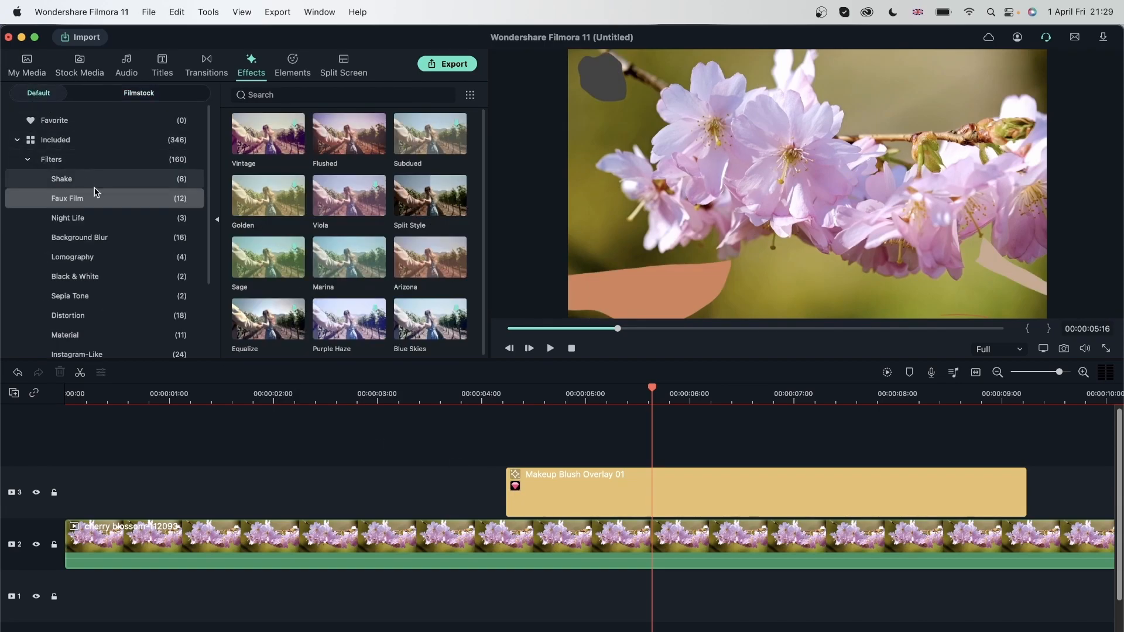
pyautogui.moveTo(358, 149); pyautogui.dragTo(124, 470)
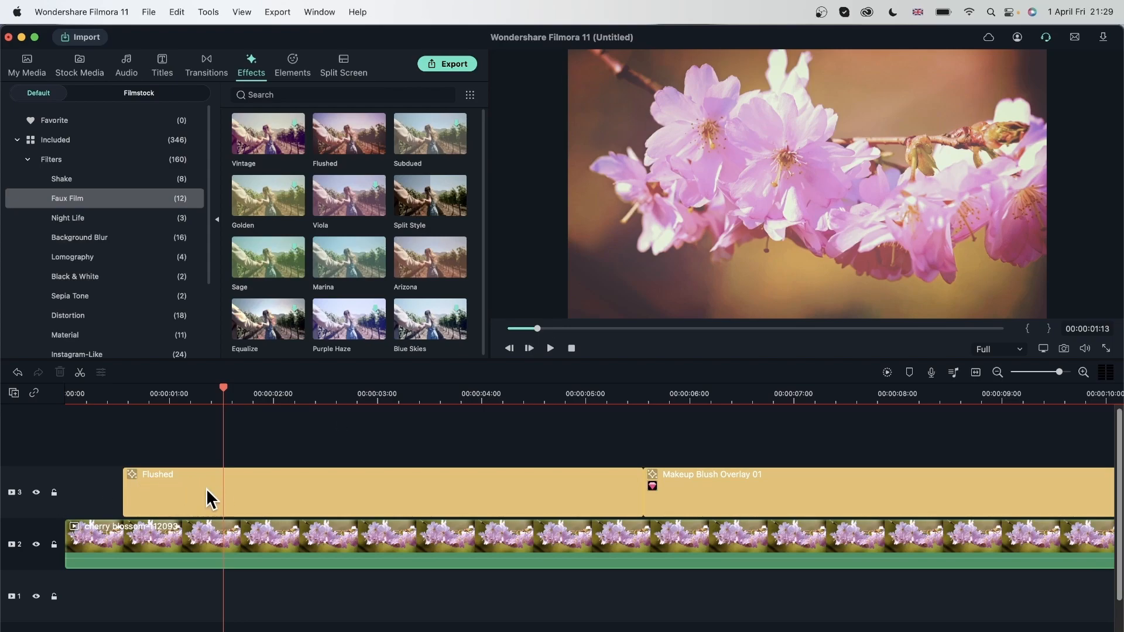
pyautogui.click(760, 393)
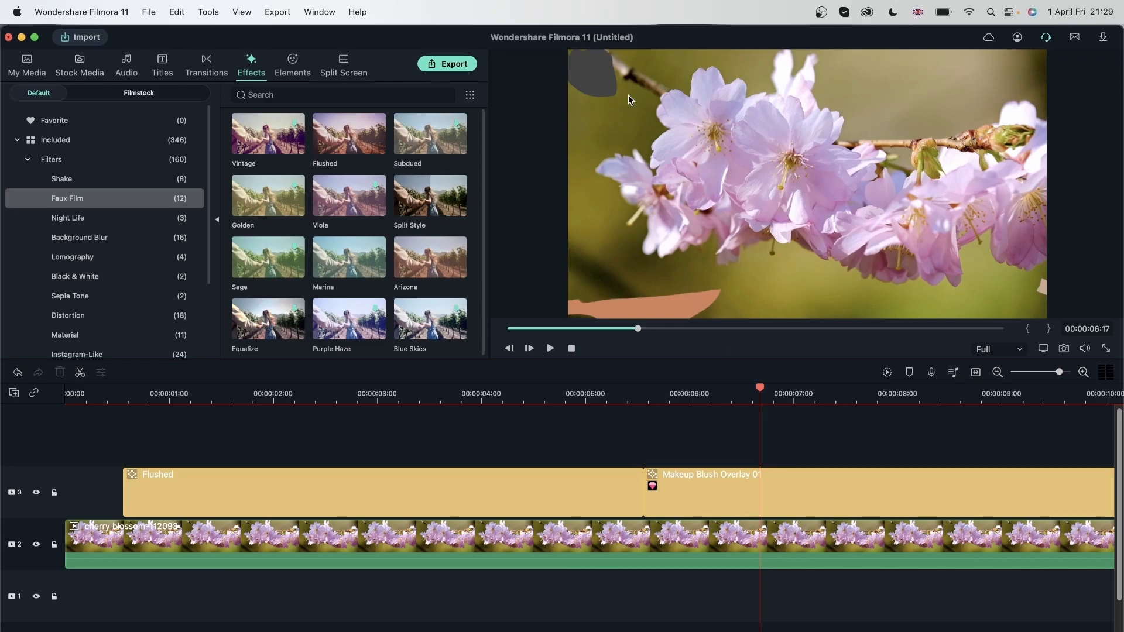
pyautogui.click(852, 399)
pyautogui.click(919, 399)
pyautogui.click(952, 398)
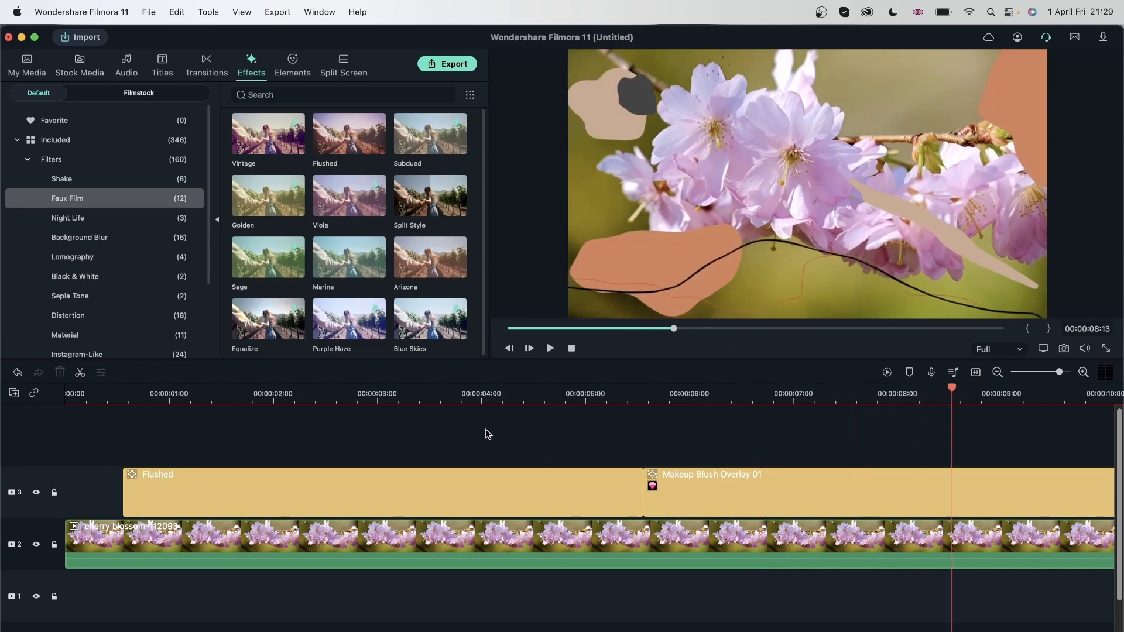
pyautogui.click(456, 394)
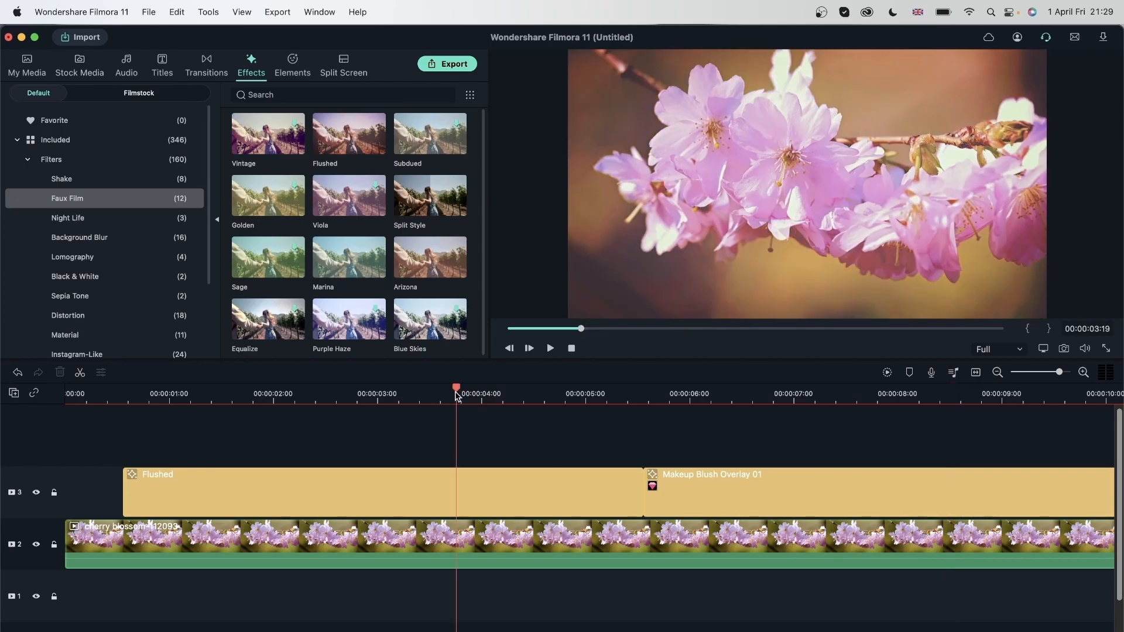
pyautogui.click(840, 398)
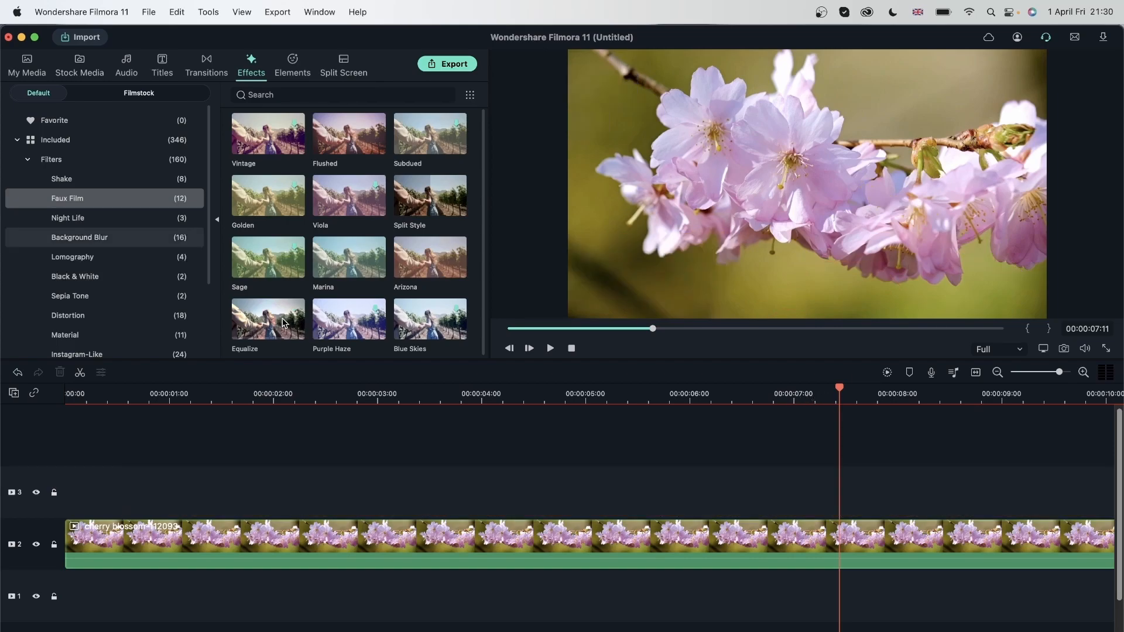
# Step: Place the Equalize filter on video track 3 above the cherry blossom clip and add video track 4
pyautogui.moveTo(266, 318); pyautogui.dragTo(286, 486)
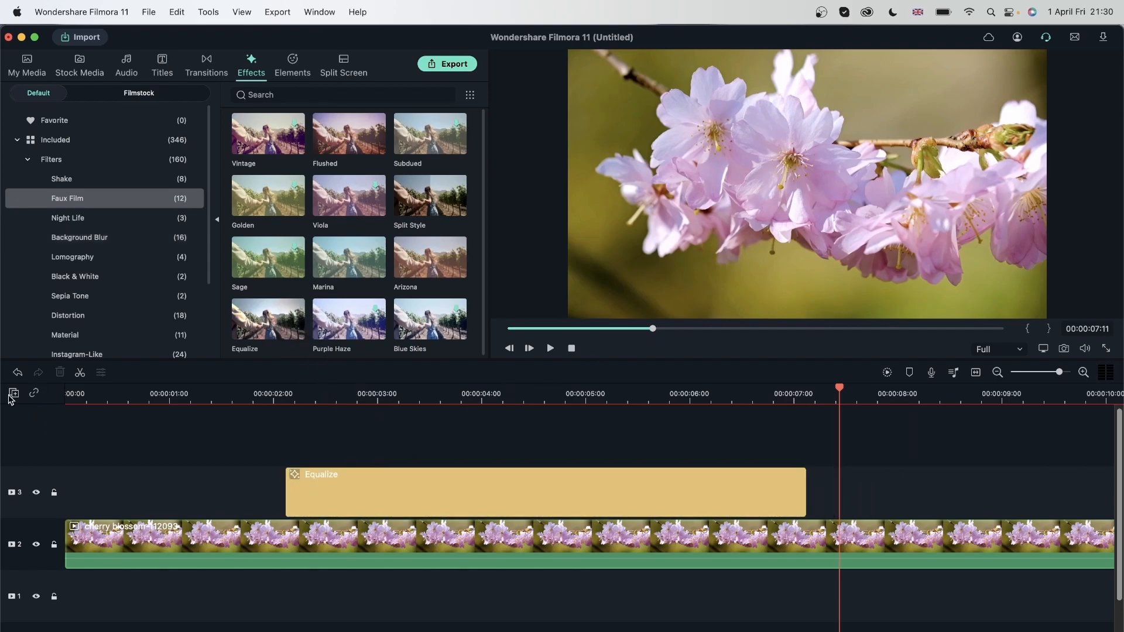
pyautogui.click(14, 393)
pyautogui.click(185, 441)
pyautogui.scroll(-2, 185, 441)
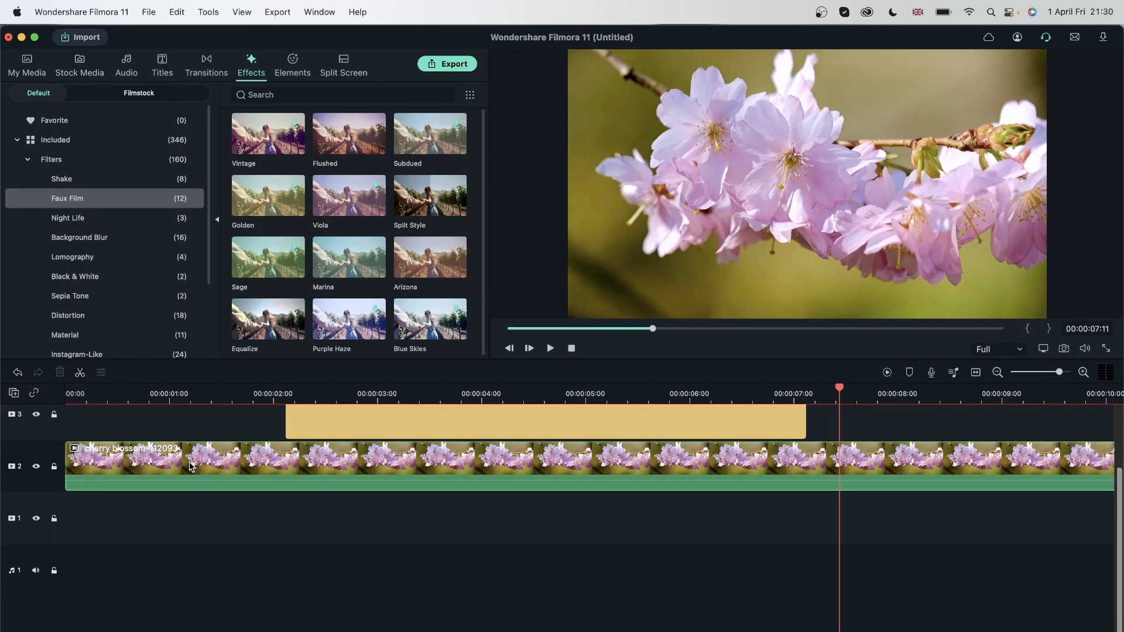
pyautogui.click(13, 394)
pyautogui.click(32, 395)
# Step: View the frame at 00:00:02:20 and stack the Arizona filter on video track 4 above the Equalize filter
pyautogui.click(357, 395)
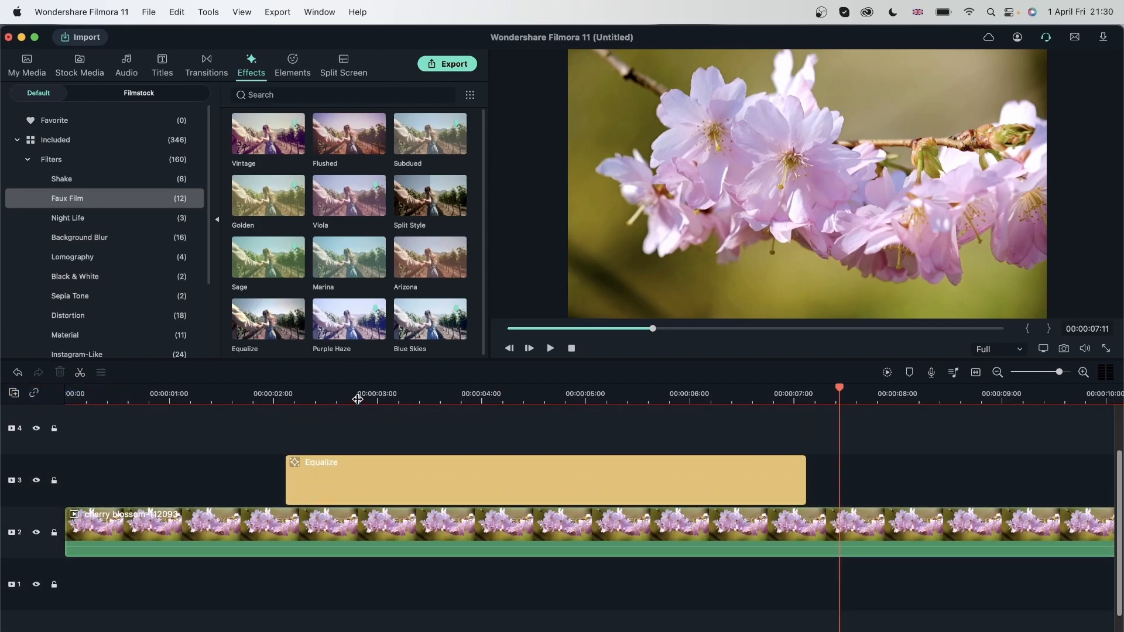
pyautogui.scroll(3, 491, 462)
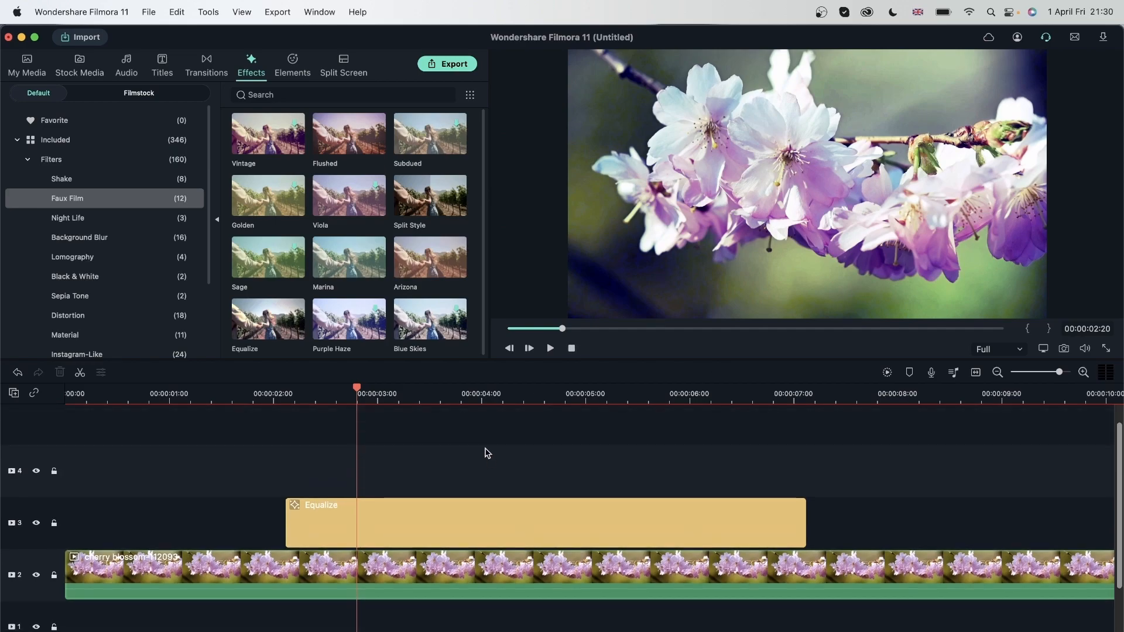
pyautogui.moveTo(426, 273); pyautogui.dragTo(299, 475)
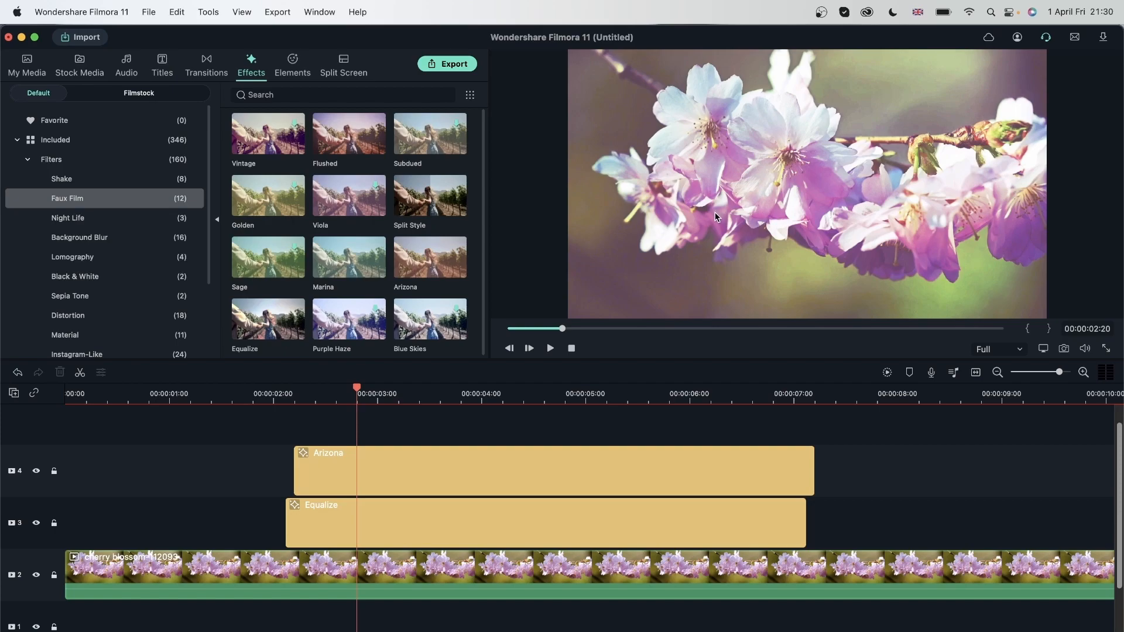
# Step: Add video track 5 and place the Sage filter on it above the Arizona filter
pyautogui.click(14, 392)
pyautogui.click(111, 396)
pyautogui.moveTo(339, 313); pyautogui.dragTo(307, 491)
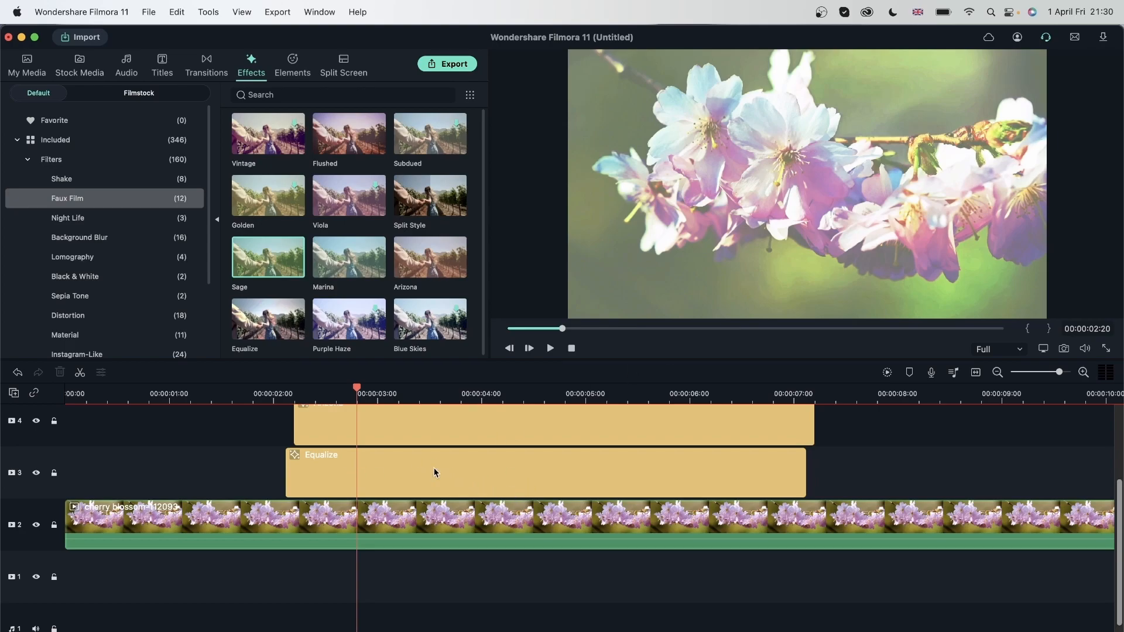
# Step: Set the Equalize filter's opacity to 52
pyautogui.doubleClick(466, 468)
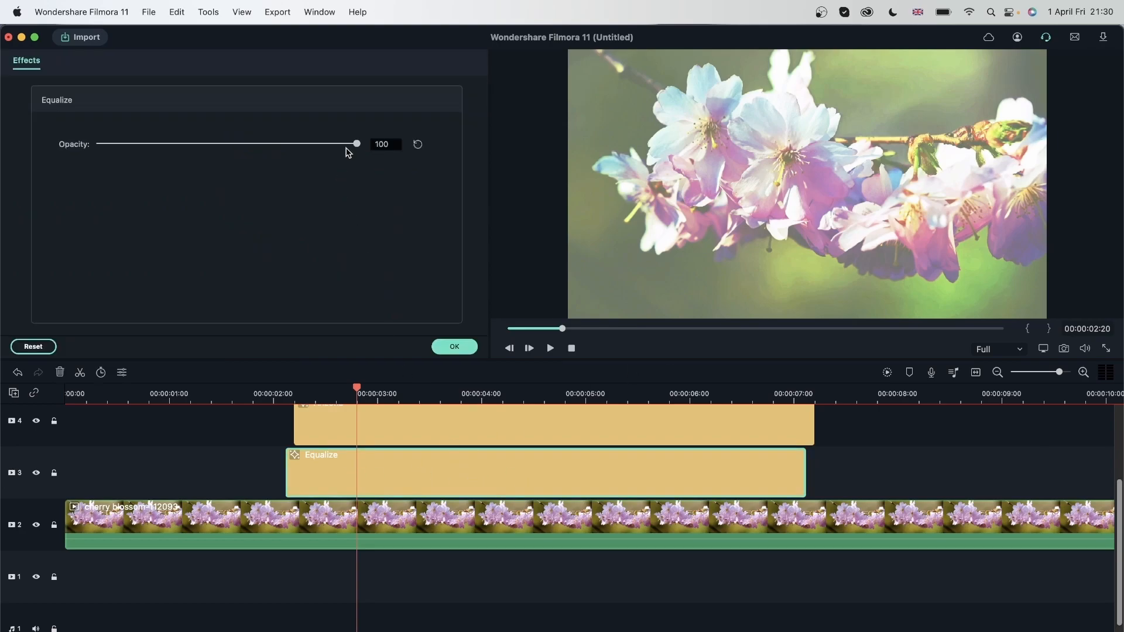
pyautogui.click(271, 144)
pyautogui.click(231, 141)
pyautogui.scroll(1, 498, 434)
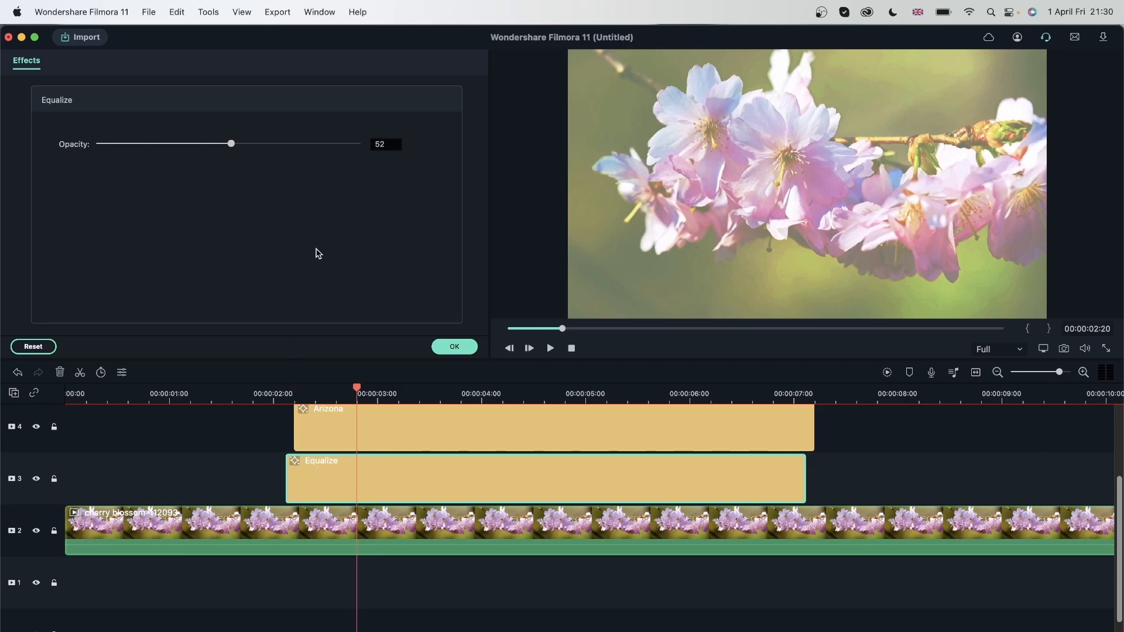
pyautogui.click(454, 346)
# Step: Lower the opacity of the Arizona filter on video track 4
pyautogui.doubleClick(434, 404)
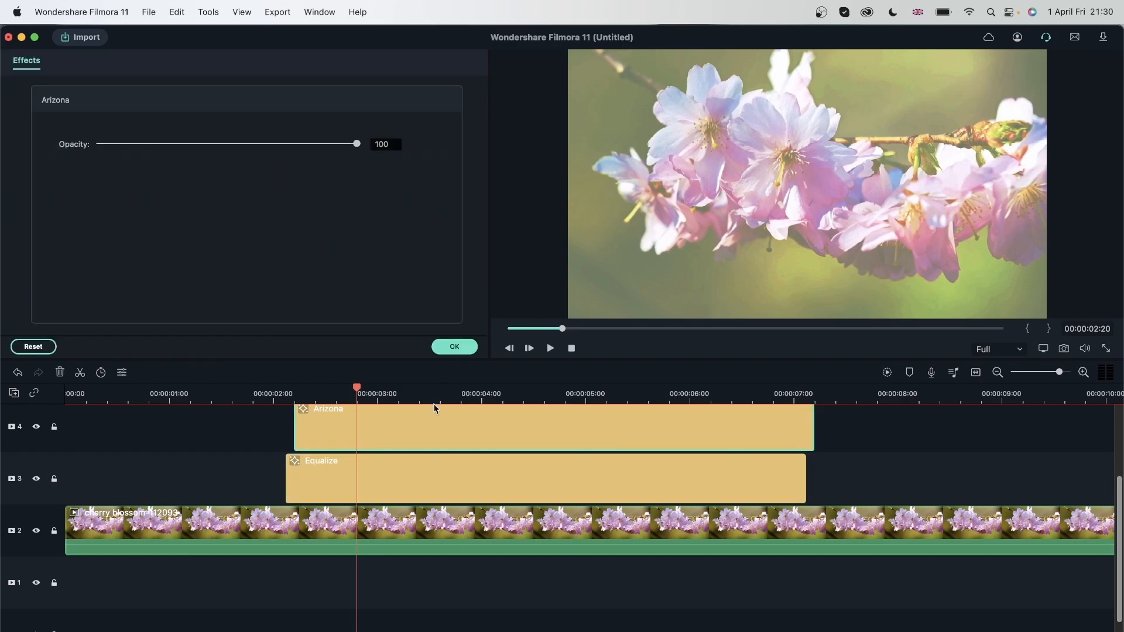
pyautogui.moveTo(168, 143); pyautogui.dragTo(291, 144)
pyautogui.click(467, 346)
# Step: Set the opacity of the Sage filter on video track 5 to 40
pyautogui.moveTo(468, 362); pyautogui.dragTo(470, 433)
pyautogui.doubleClick(476, 432)
pyautogui.moveTo(218, 143); pyautogui.dragTo(201, 145)
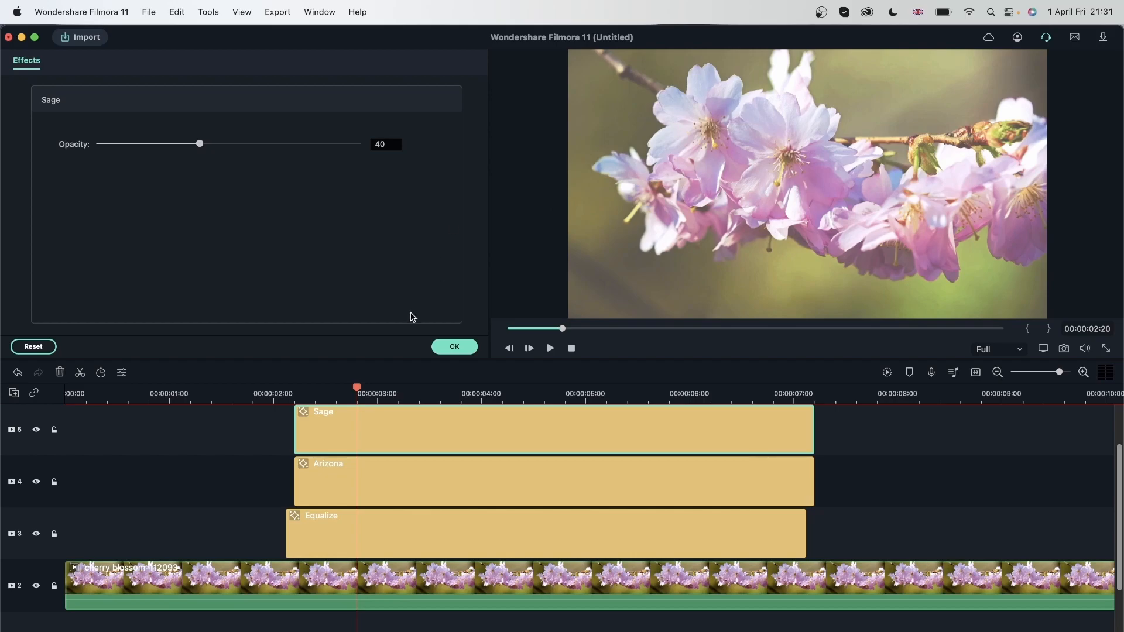
pyautogui.click(454, 346)
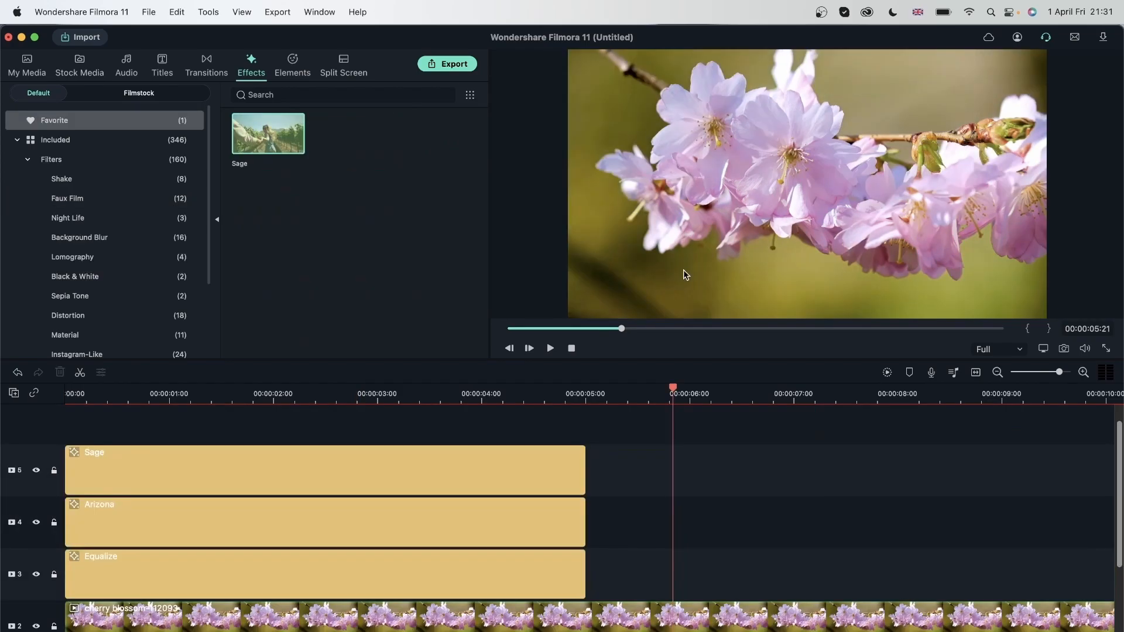
# Step: Remove the three filters from tracks 3 to 5 and apply Flushed, Subdued and Arizona directly to the cherry blossom clip
pyautogui.moveTo(593, 427); pyautogui.dragTo(405, 582)
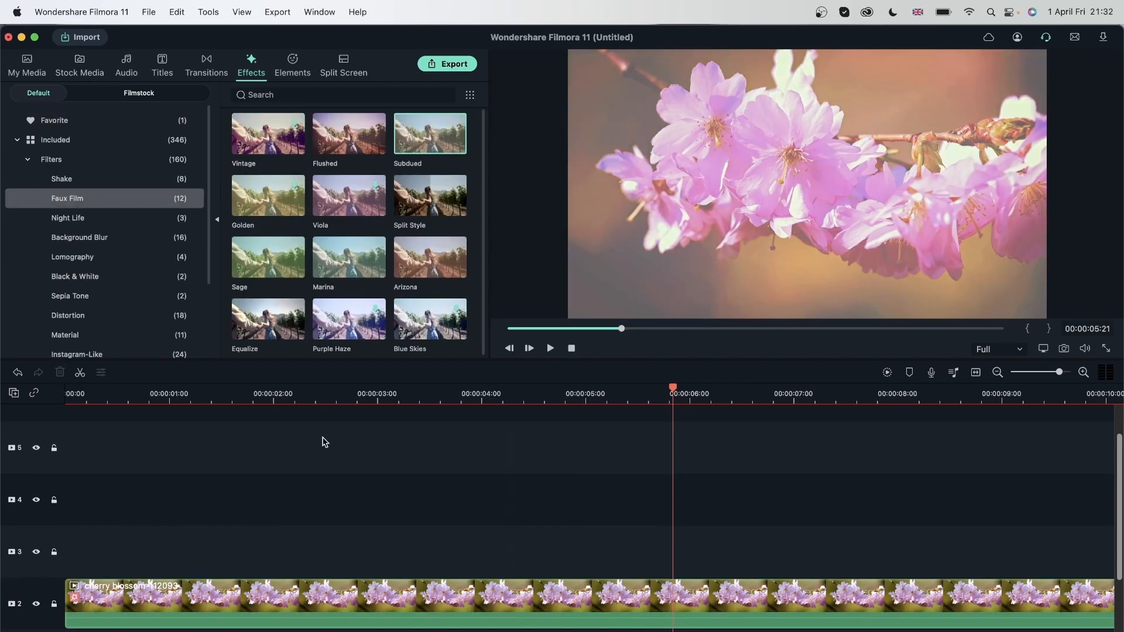
pyautogui.moveTo(409, 276); pyautogui.dragTo(256, 598)
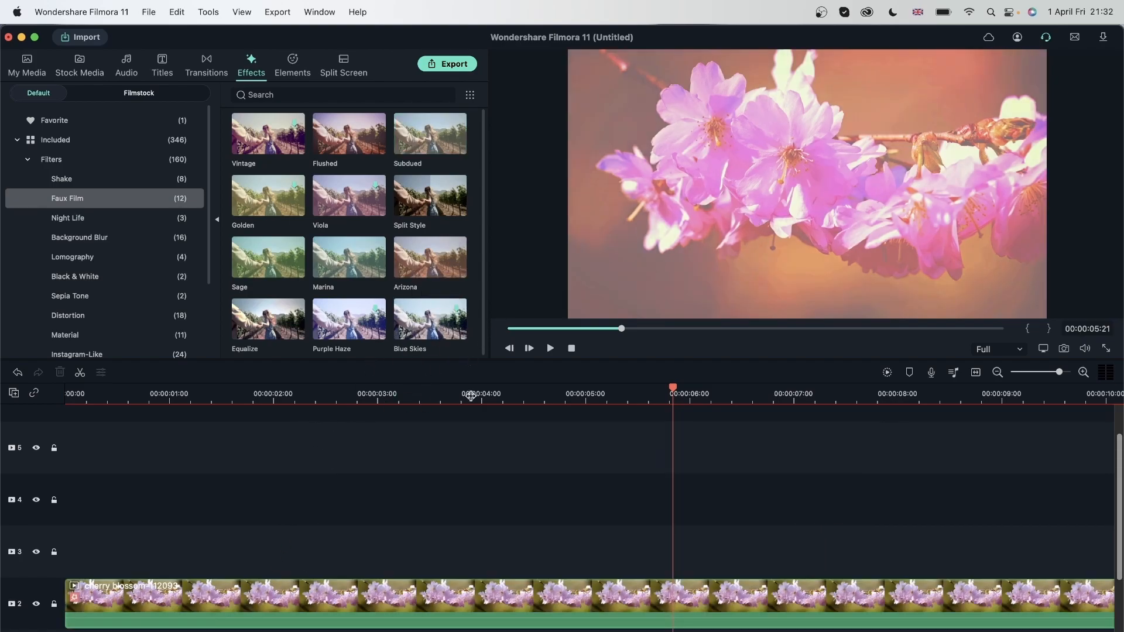
# Step: In the cherry blossom clip's video effects, set the opacity of Flushed to 87, Subdued to 27 and Arizona to 36
pyautogui.doubleClick(539, 598)
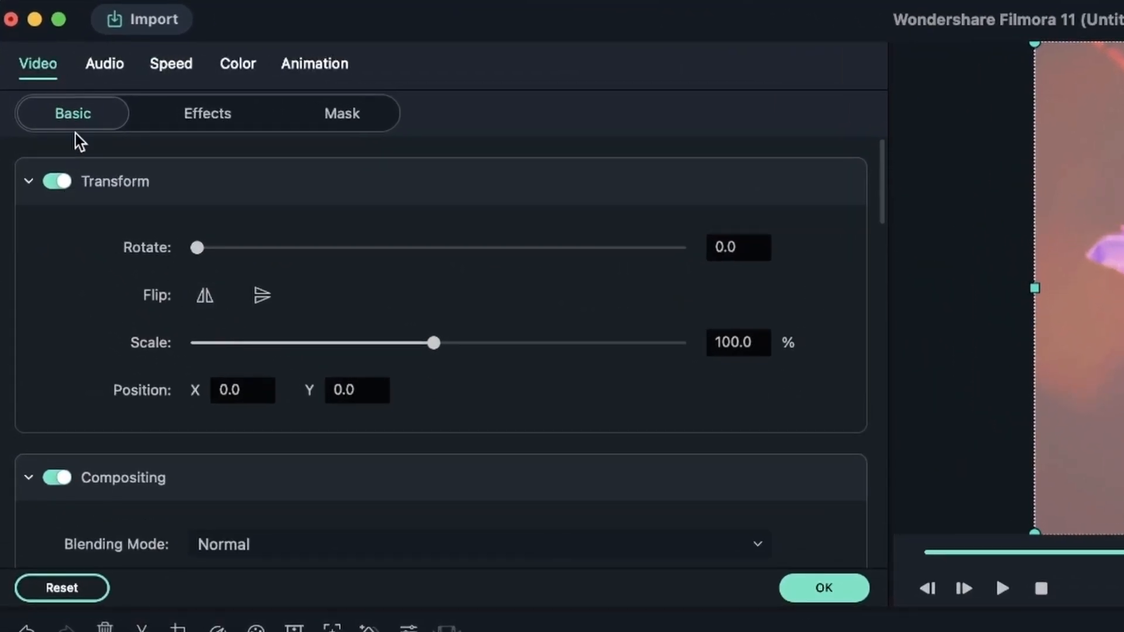
pyautogui.click(204, 117)
pyautogui.scroll(-1, 186, 393)
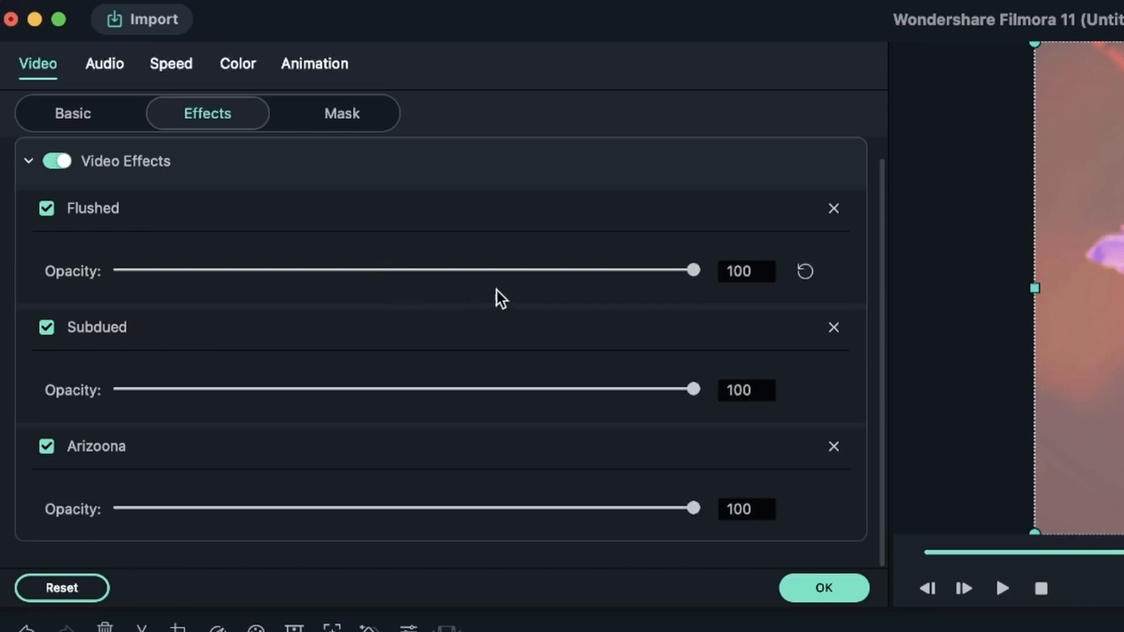
pyautogui.click(518, 270)
pyautogui.click(401, 389)
pyautogui.click(553, 508)
pyautogui.click(320, 508)
pyautogui.click(268, 388)
pyautogui.click(345, 270)
pyautogui.click(618, 271)
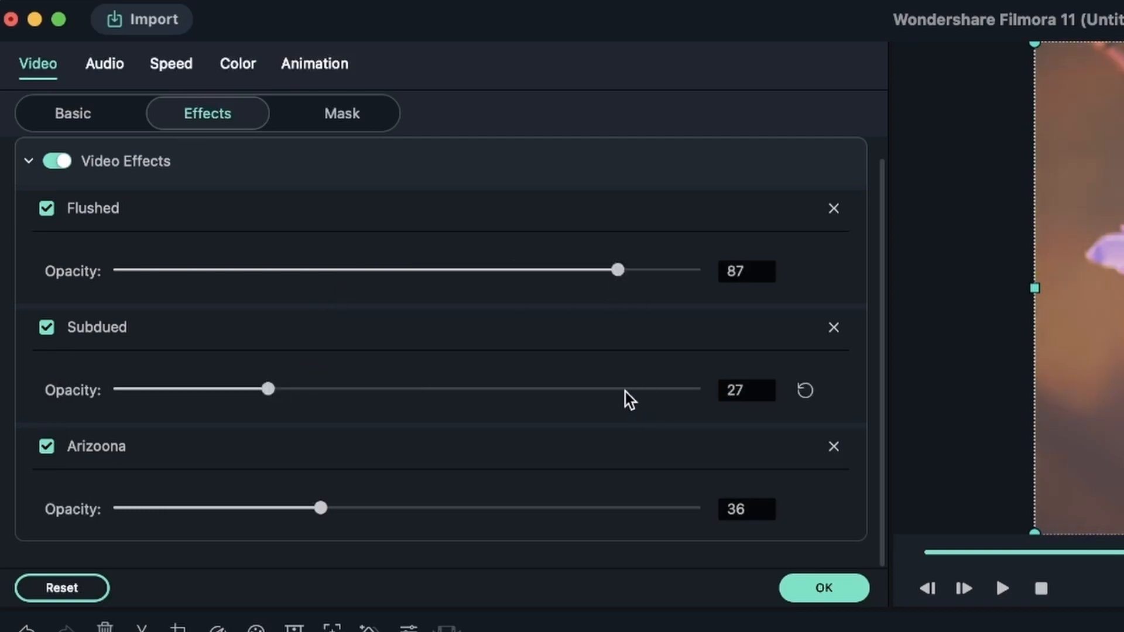
# Step: Set the opacity of Flushed to 70 and remove the Subdued filter from the cherry blossom clip
pyautogui.click(519, 270)
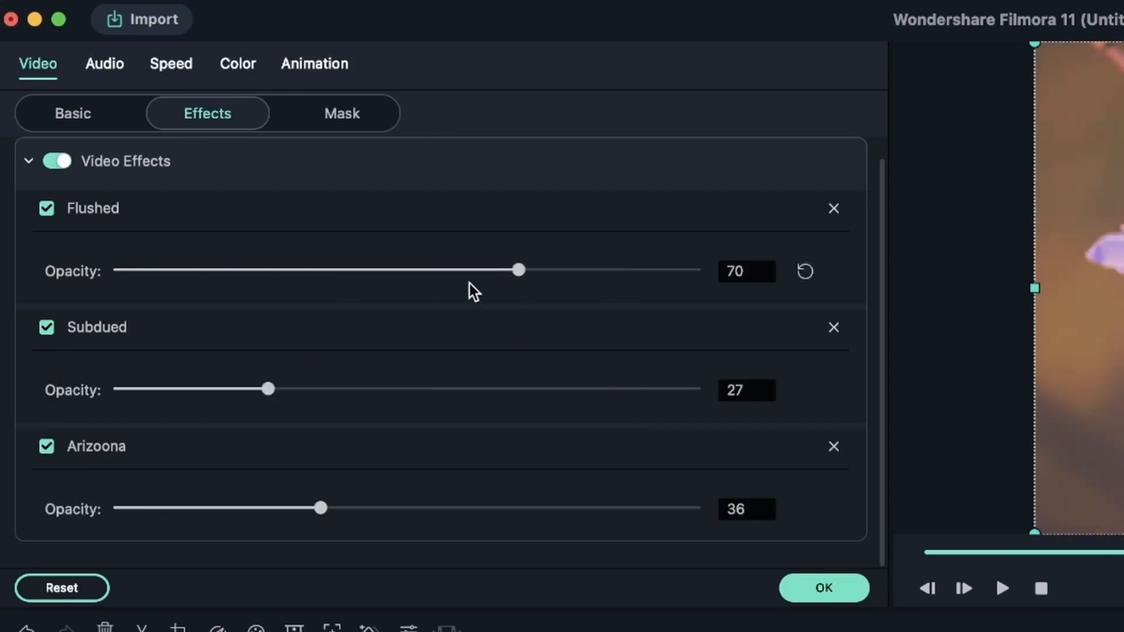
pyautogui.click(834, 327)
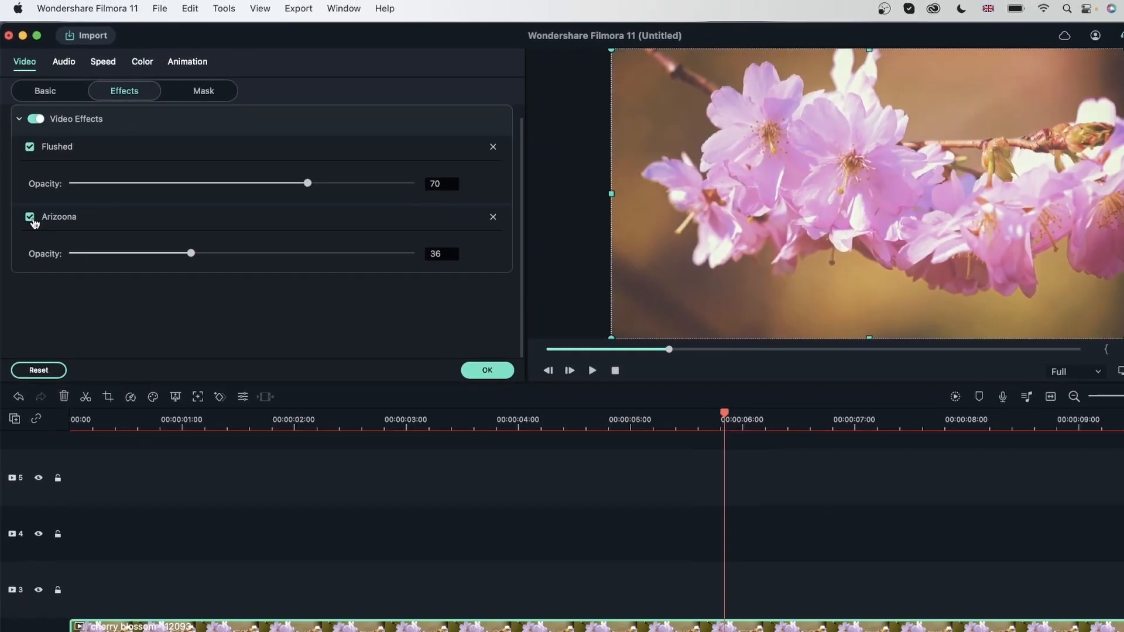
# Step: Compare the clip with and without its filters by switching Arizona and all video effects off and on again
pyautogui.click(30, 217)
pyautogui.click(30, 217)
pyautogui.click(30, 217)
pyautogui.click(28, 206)
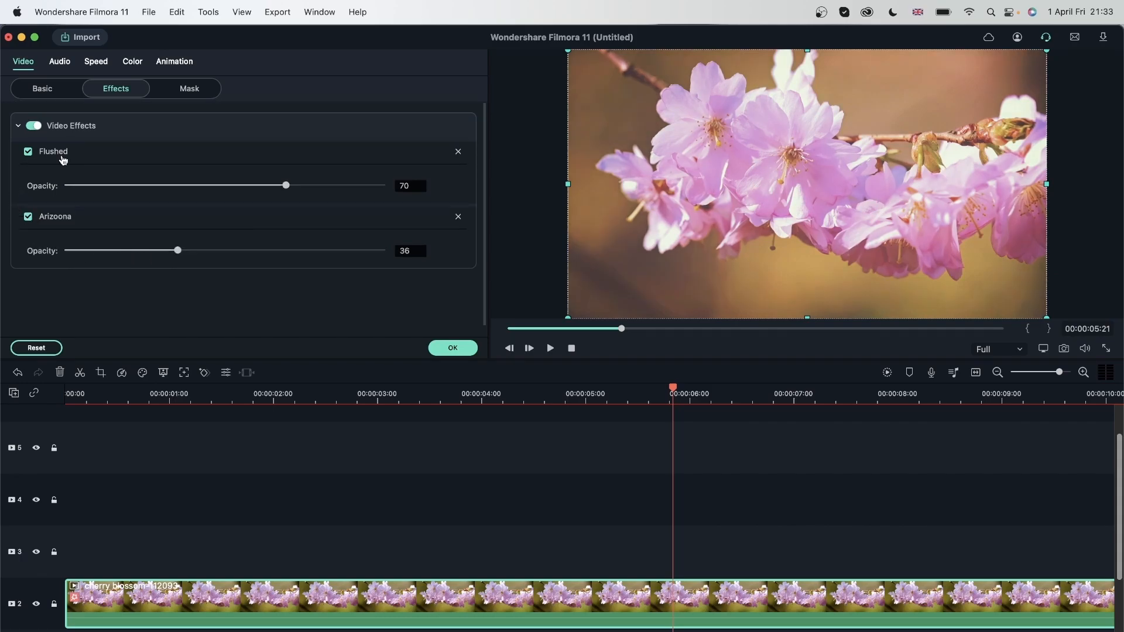
pyautogui.click(37, 128)
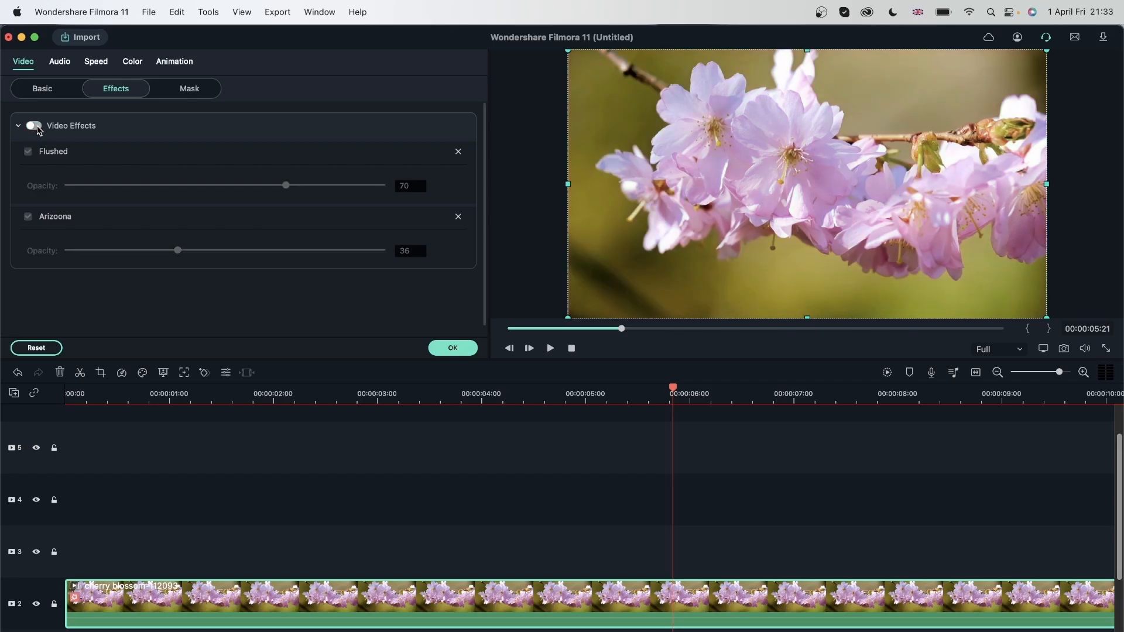
pyautogui.click(37, 129)
pyautogui.click(37, 129)
pyautogui.click(37, 128)
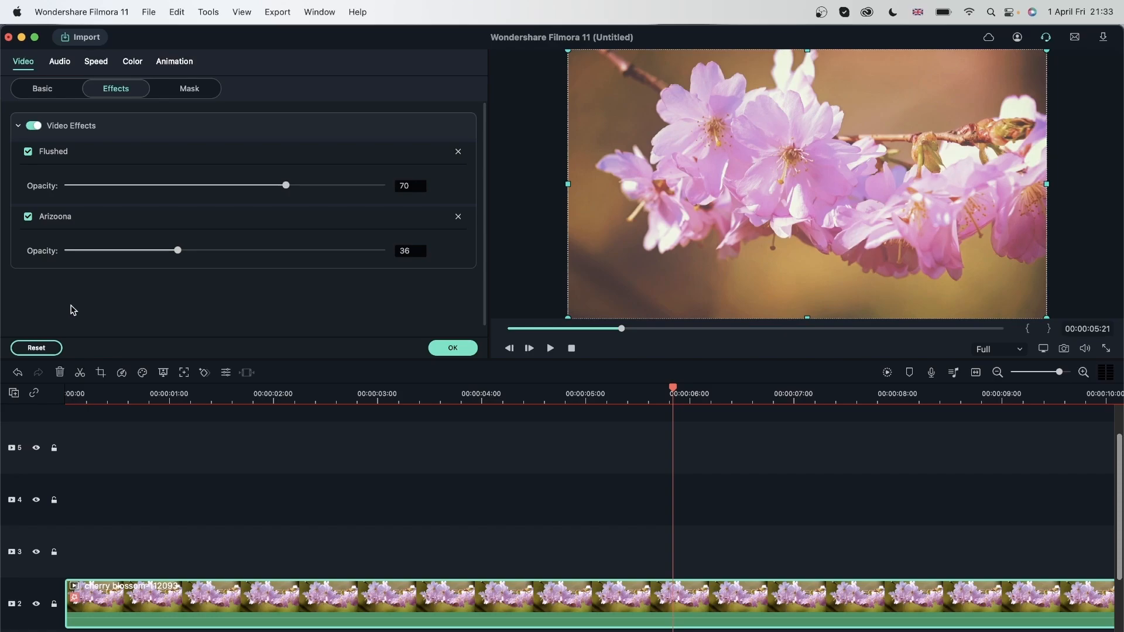
# Step: Reset the clip's video effects and remove both the Flushed and Arizona filters
pyautogui.click(34, 349)
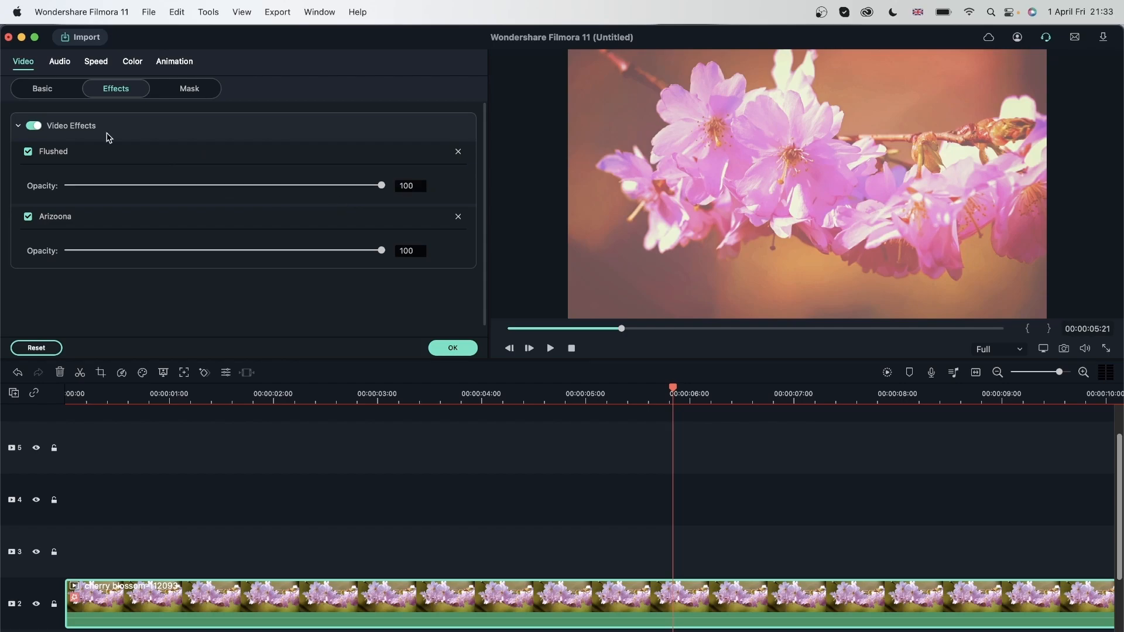
pyautogui.click(458, 151)
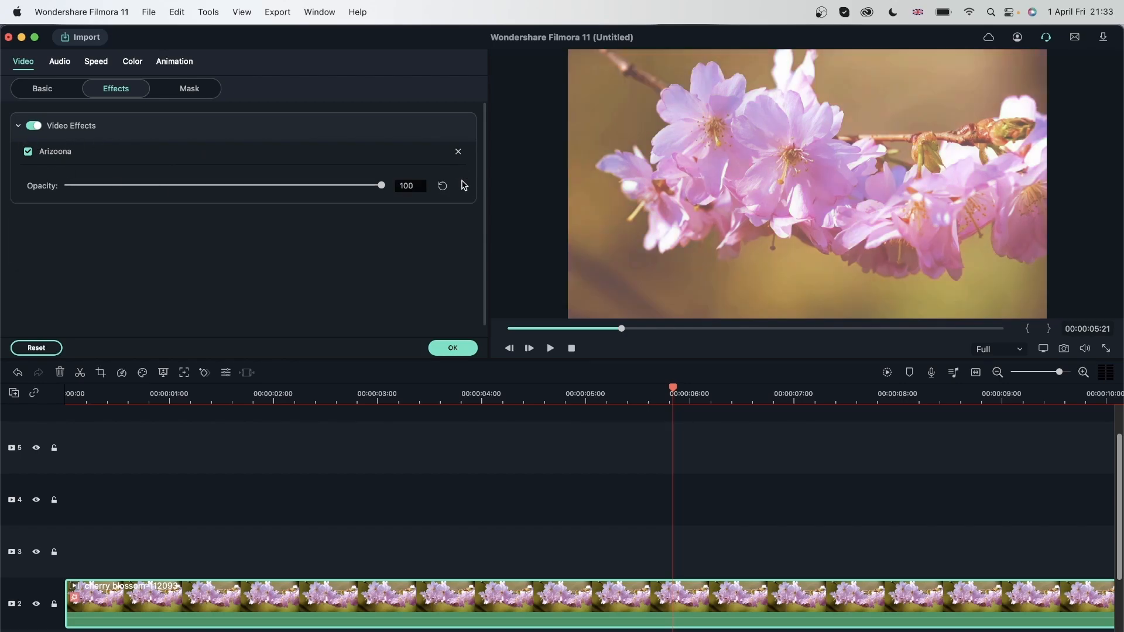
pyautogui.click(459, 152)
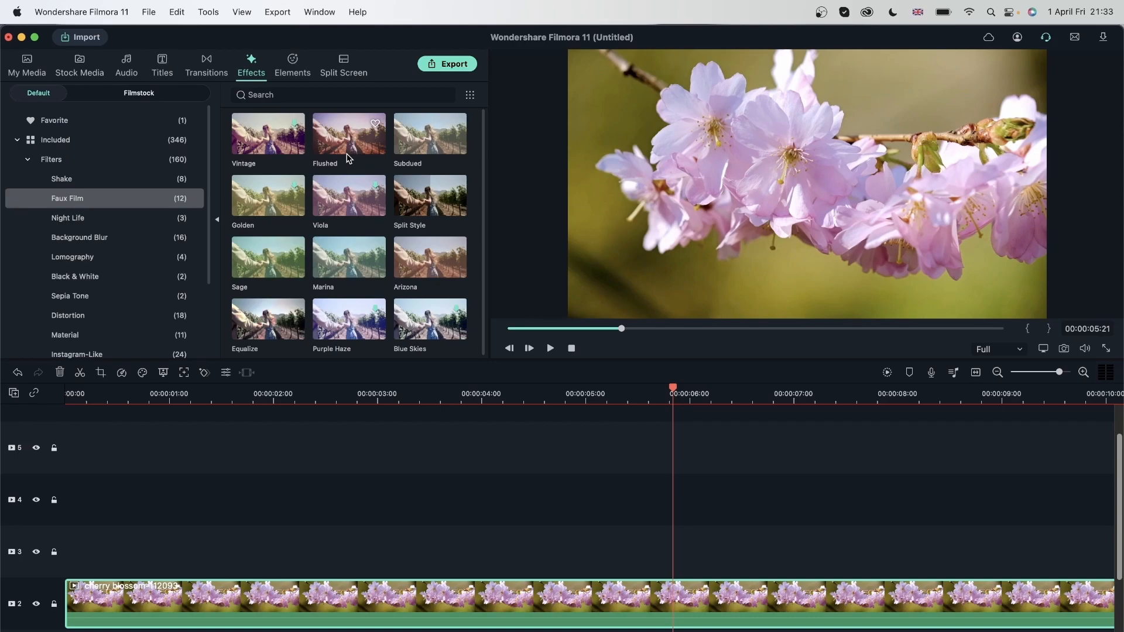
# Step: Place the Flushed filter on video track 3 starting at about 2.4 seconds and add a Dissolve transition at its start
pyautogui.moveTo(335, 140); pyautogui.dragTo(324, 548)
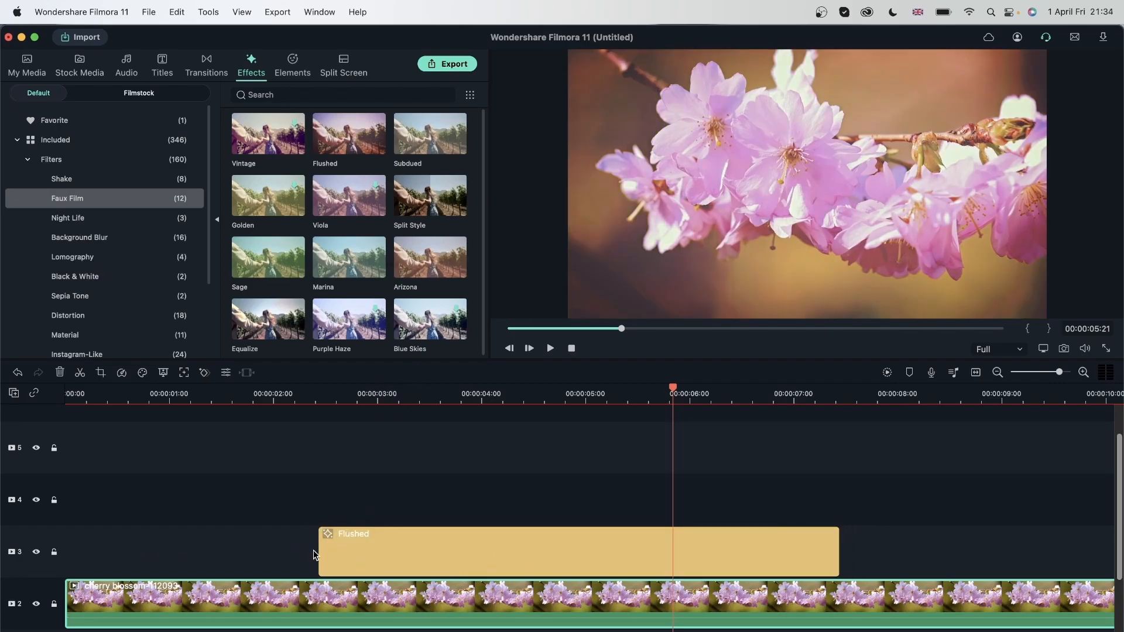
pyautogui.click(209, 67)
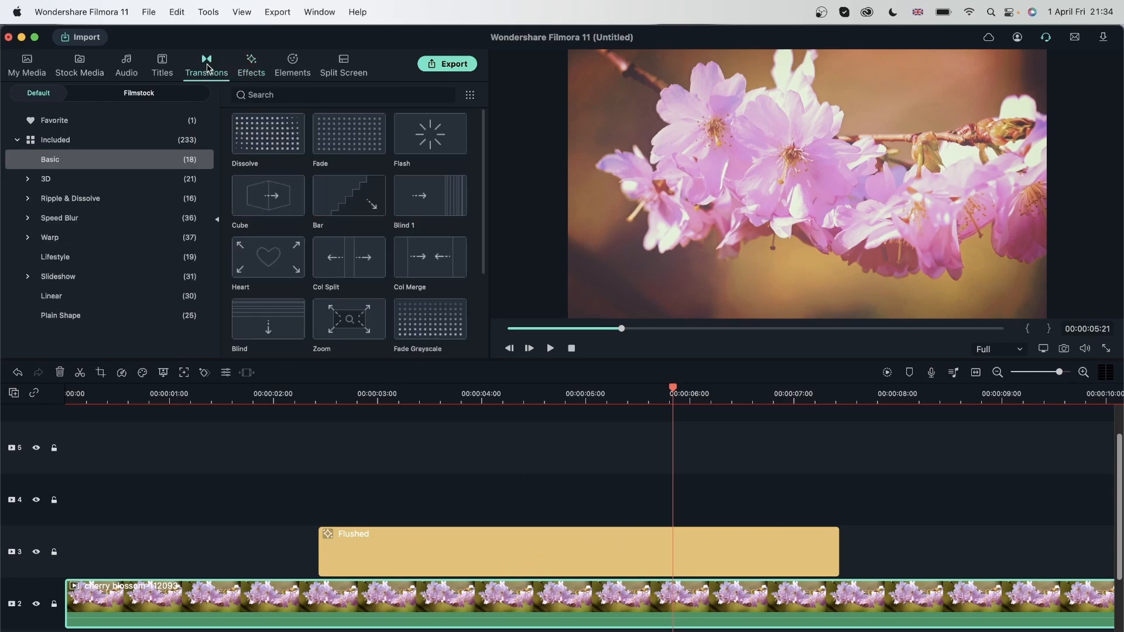
pyautogui.moveTo(287, 143); pyautogui.dragTo(342, 550)
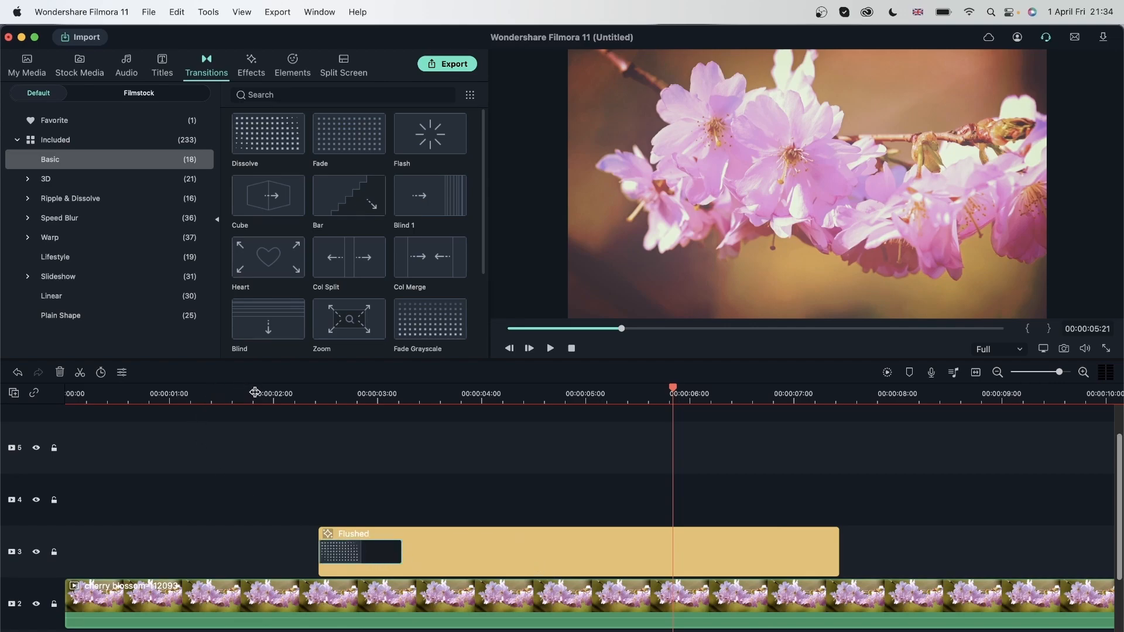
# Step: Preview the Dissolve on the Flushed filter, undo its last length change and shorten it to end just after the 3-second mark
pyautogui.click(255, 394)
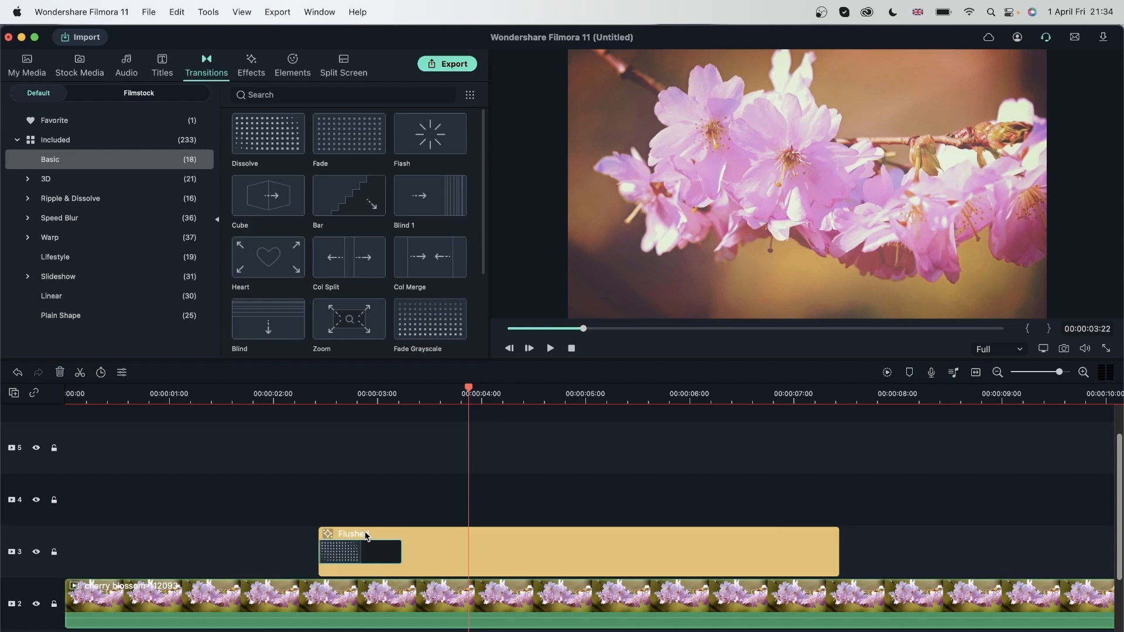
pyautogui.press('super+z')
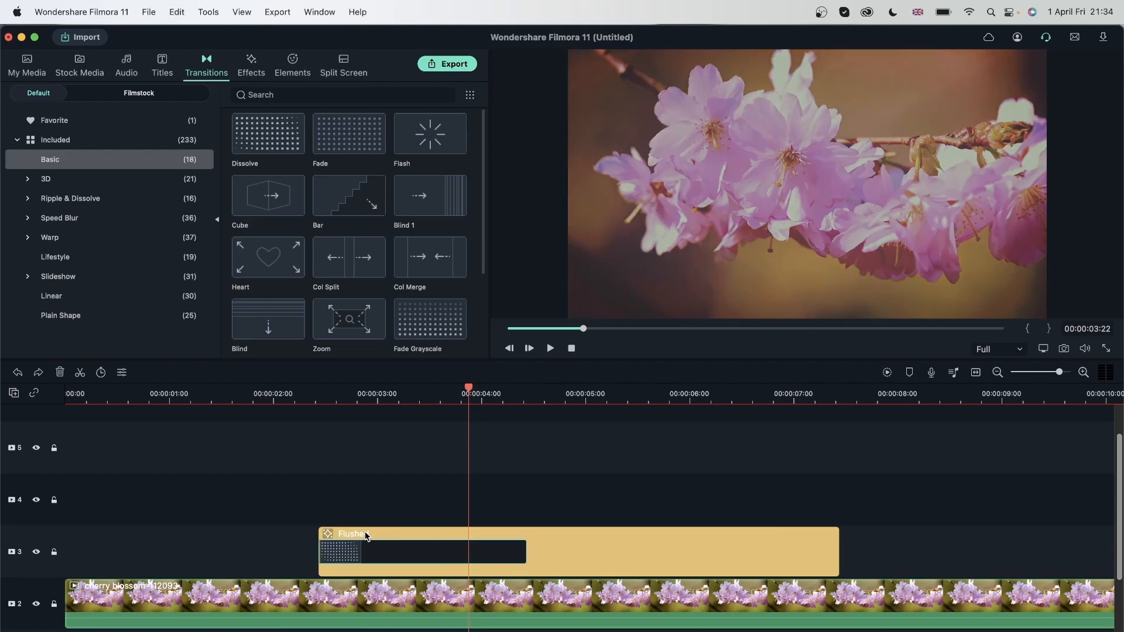
pyautogui.click(644, 396)
pyautogui.moveTo(523, 556); pyautogui.dragTo(397, 556)
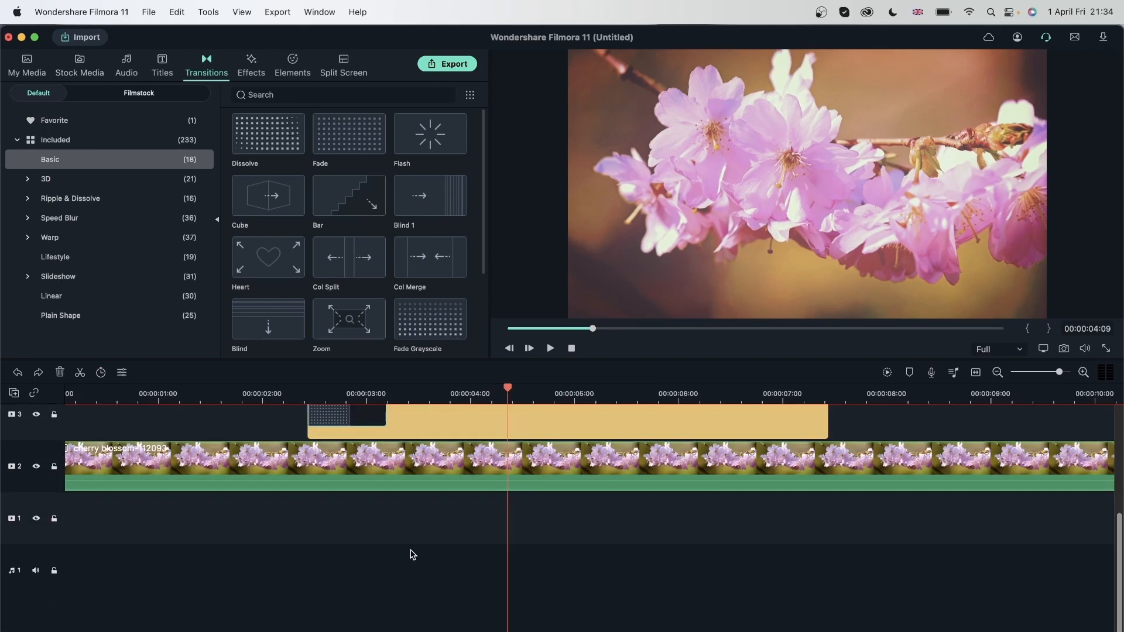
pyautogui.scroll(1, 558, 570)
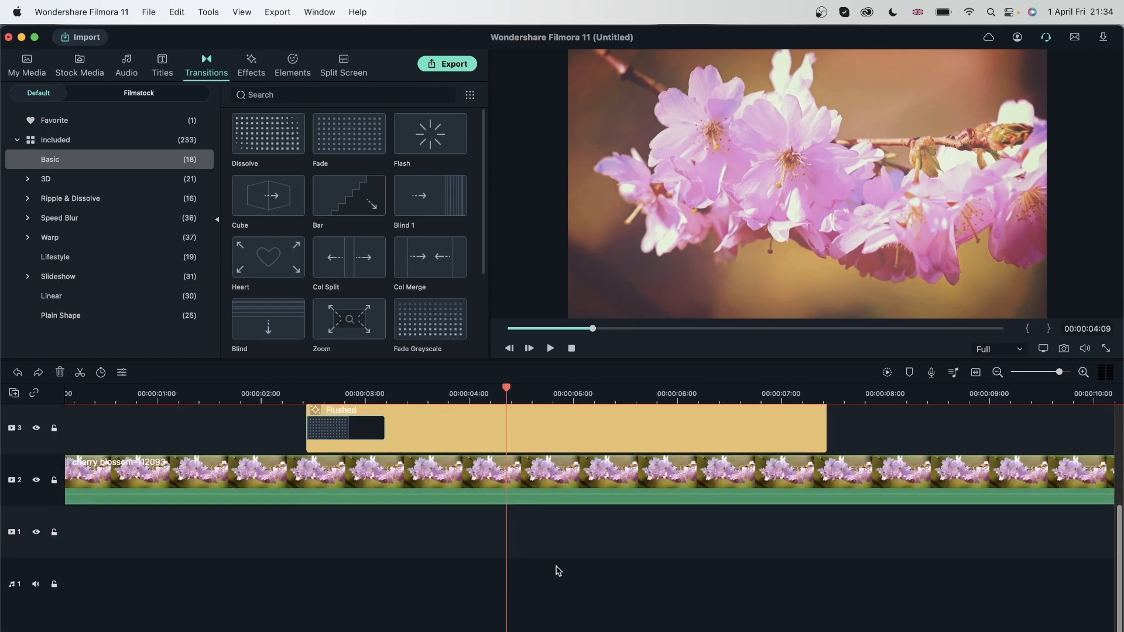
pyautogui.scroll(3, 557, 571)
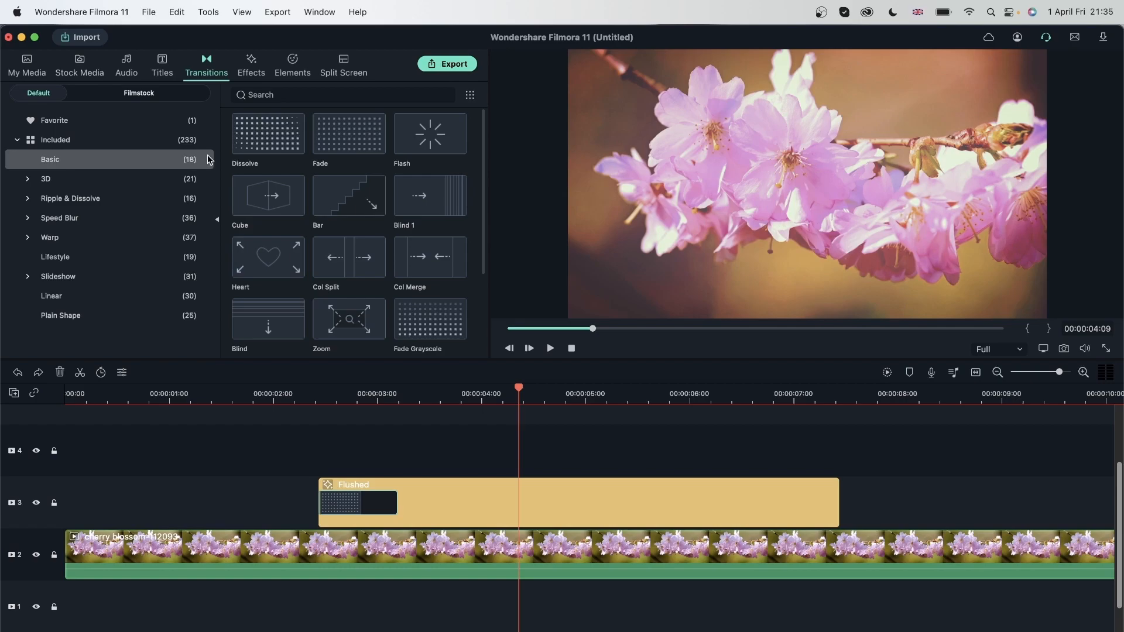
# Step: Return to the effects library and browse further filter categories, including Sepia Tone
pyautogui.click(251, 63)
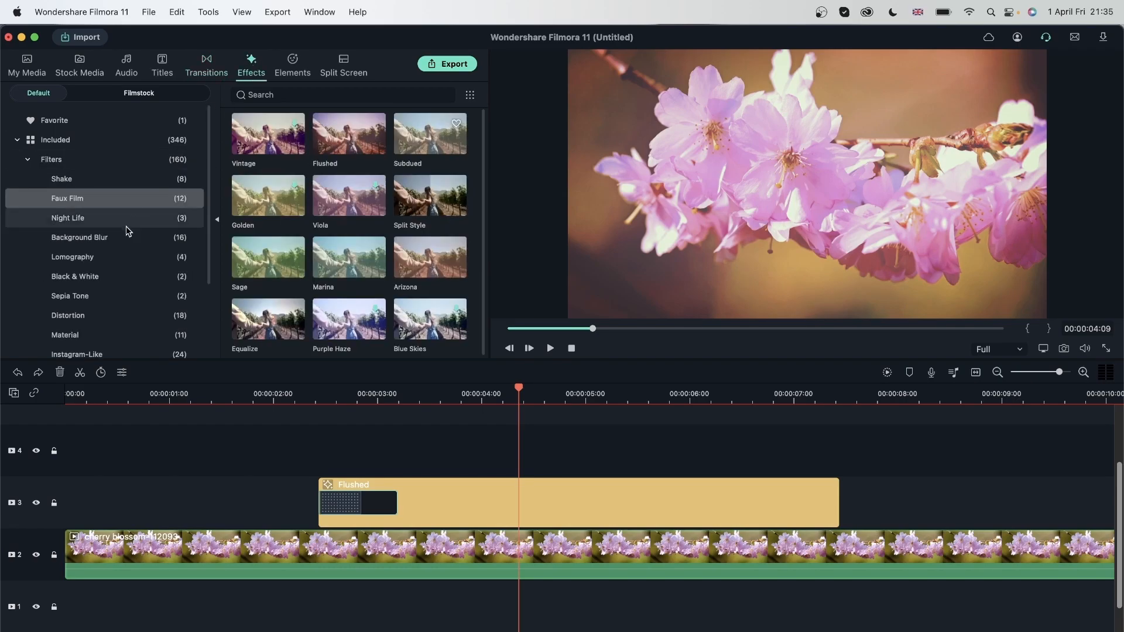
pyautogui.scroll(-5, 103, 254)
pyautogui.click(108, 195)
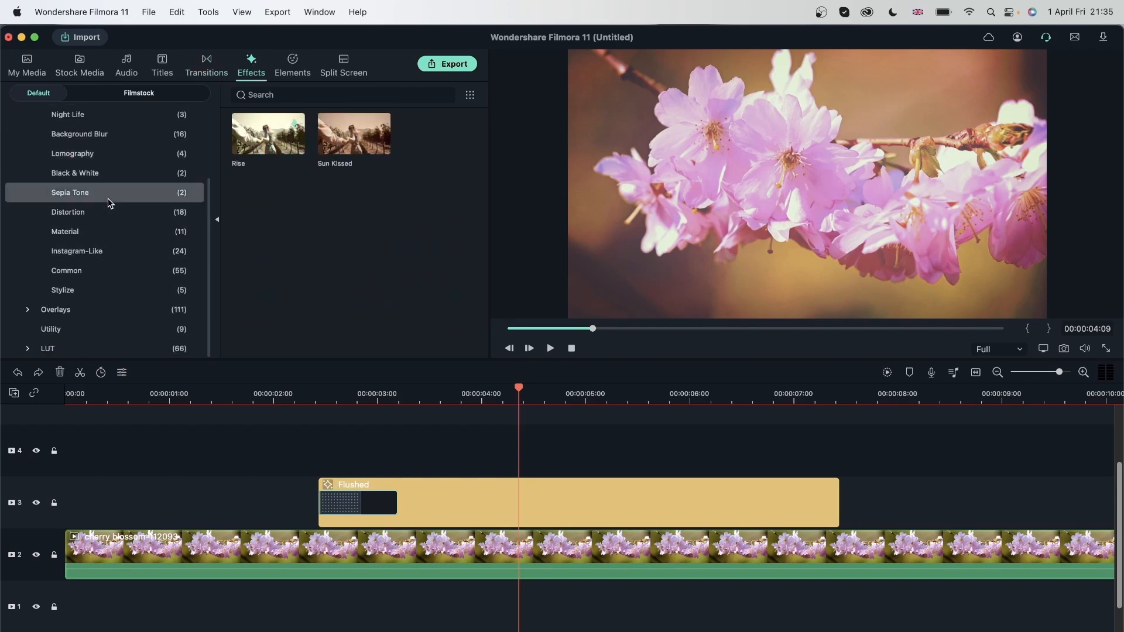
pyautogui.click(97, 240)
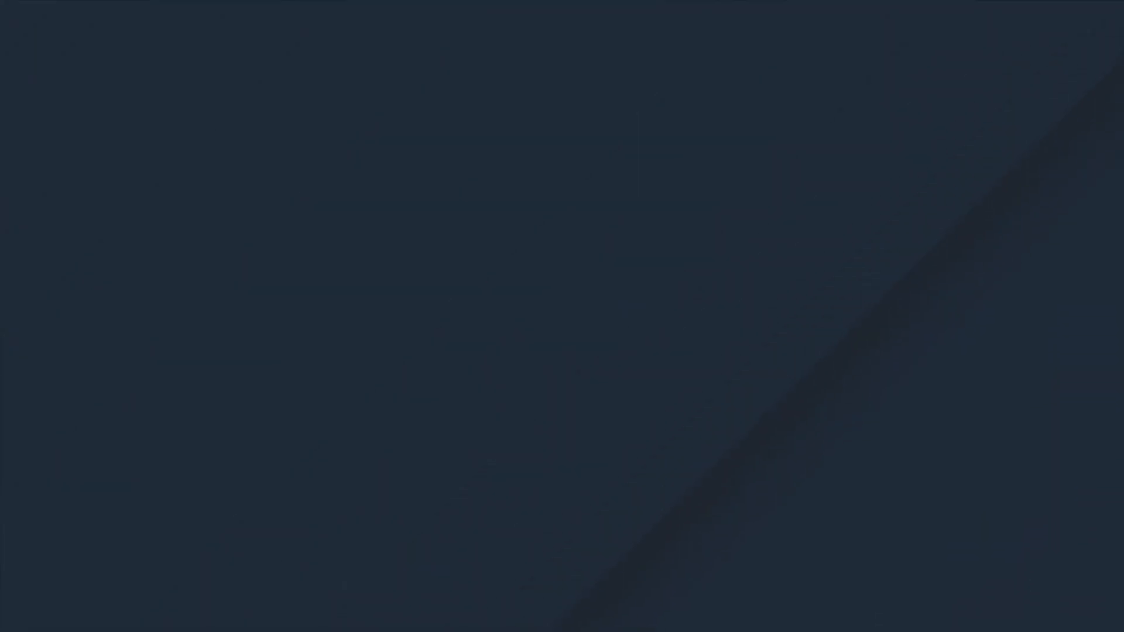